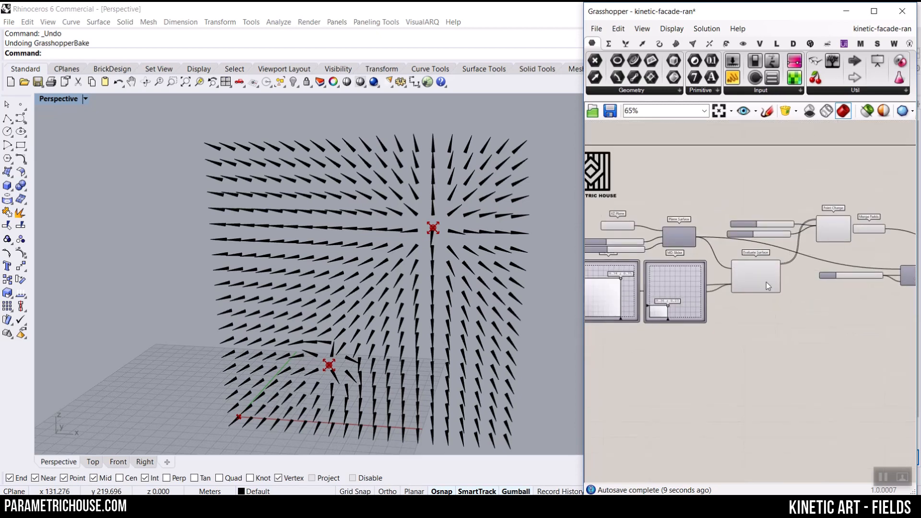
- Move the second MD Slider's attractor point to 0.22 ; 0.19, closer to the surface's lower corner
scroll(402, 304, up, 2)
scroll(669, 306, up, 4)
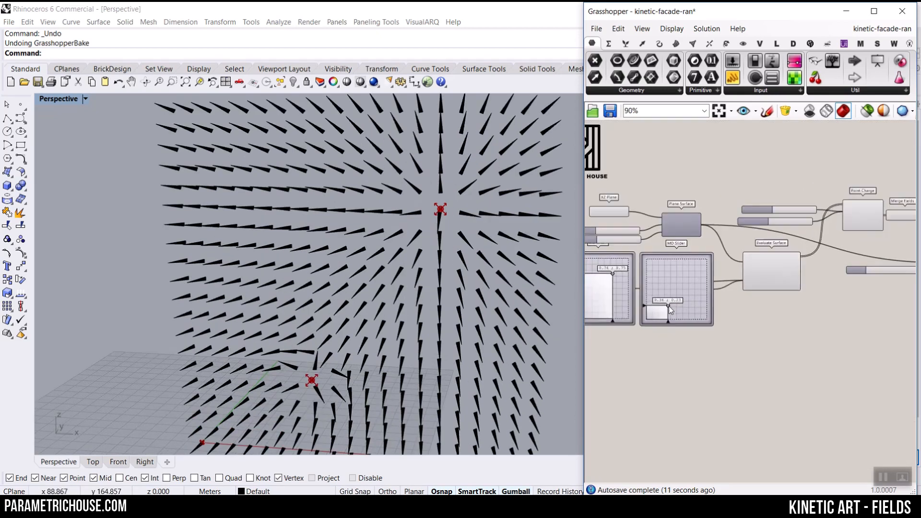
drag(668, 305, 650, 318)
- Set the second Number Slider feeding the Point Charge's Charge input to -6.42
scroll(700, 266, down, 2)
right_drag(766, 210, 671, 265)
scroll(760, 236, up, 5)
drag(758, 230, 726, 230)
right_drag(895, 225, 850, 234)
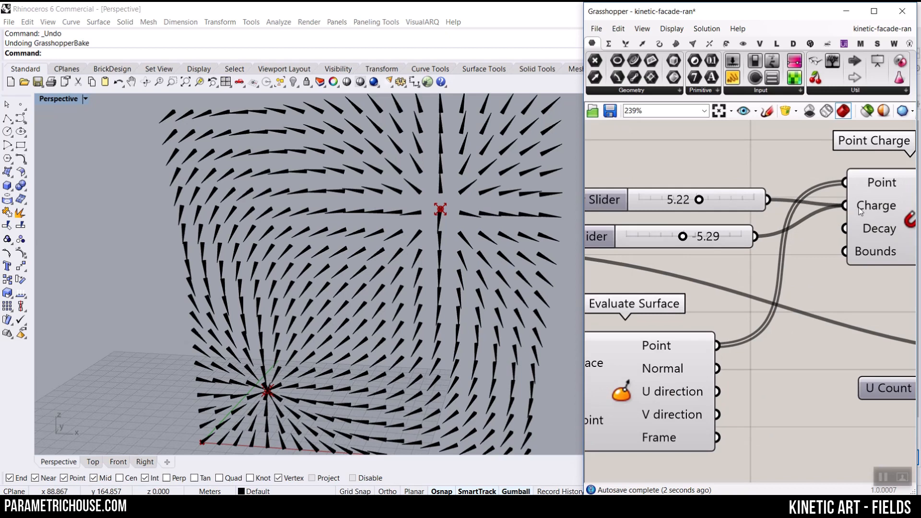
mouse_move(867, 208)
mouse_move(686, 237)
mouse_down()
mouse_move(701, 237)
mouse_move(682, 238)
mouse_up()
- Examine the cone field around both charges, the components that build it, and the available vector field components
scroll(335, 258, down, 4)
right_drag(335, 258, 335, 216)
scroll(353, 288, up, 5)
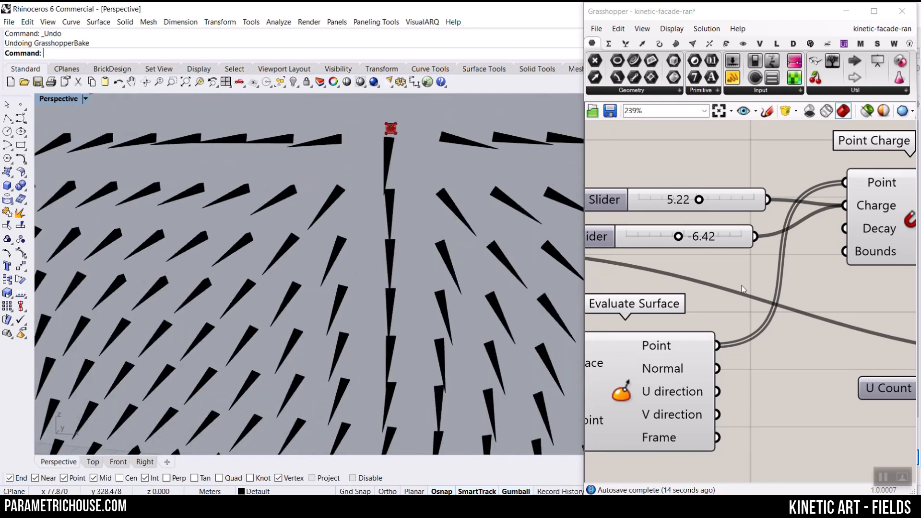
scroll(660, 286, down, 8)
scroll(660, 287, up, 6)
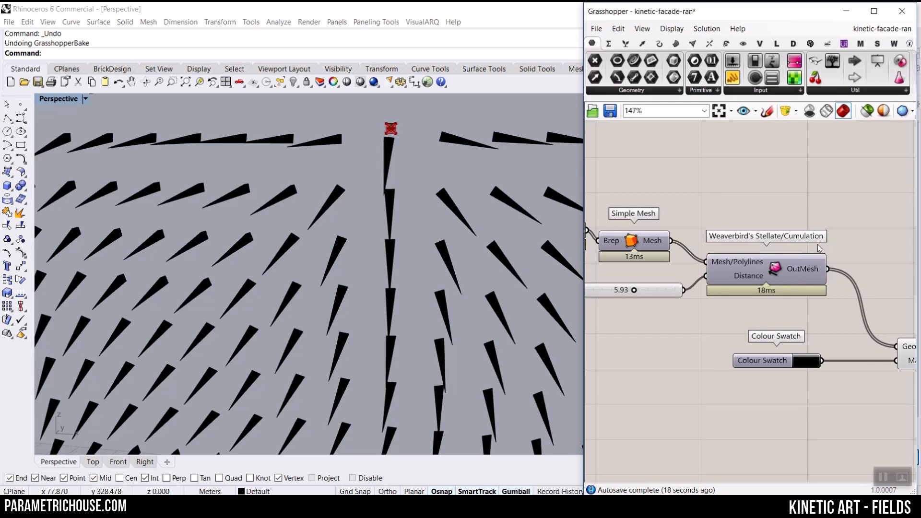
scroll(336, 227, down, 5)
mouse_move(336, 226)
right_down()
mouse_move(326, 220)
mouse_move(350, 230)
right_up()
scroll(746, 269, down, 5)
scroll(746, 268, down, 1)
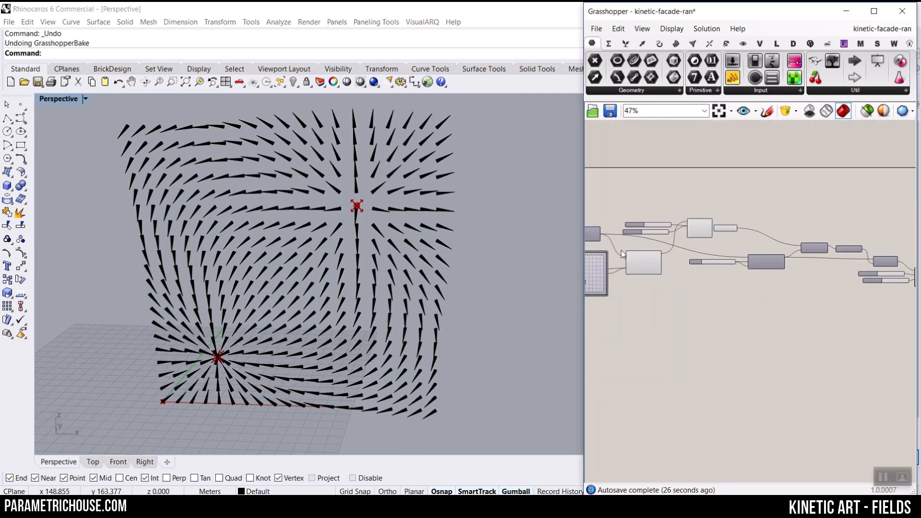
scroll(659, 243, up, 3)
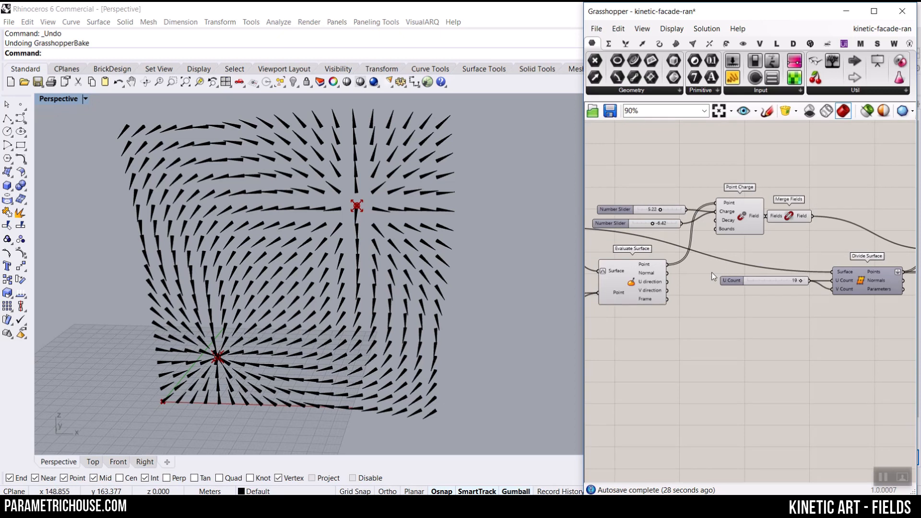
right_drag(302, 312, 311, 294)
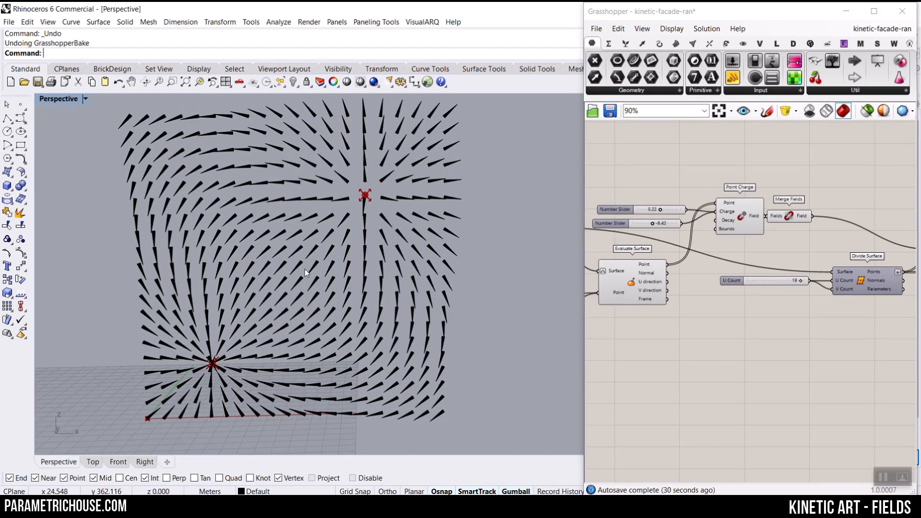
scroll(305, 272, up, 1)
right_drag(661, 313, 741, 325)
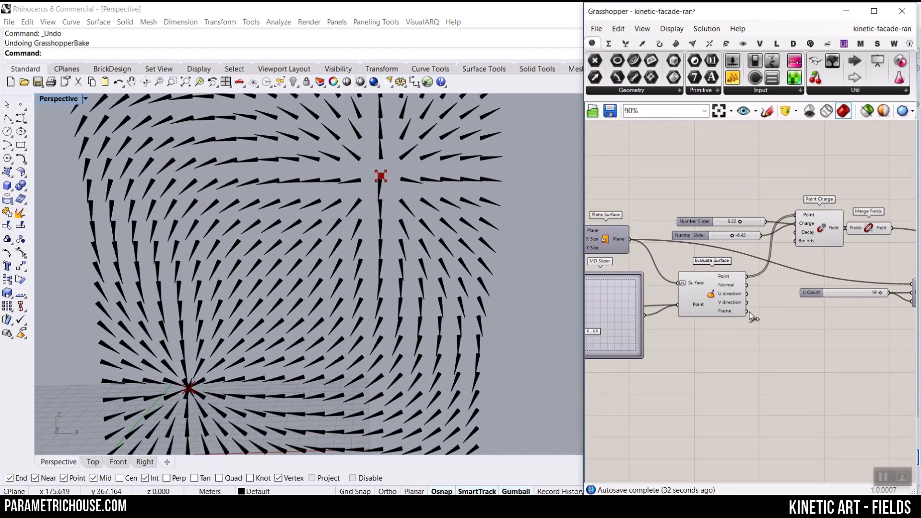
click(646, 46)
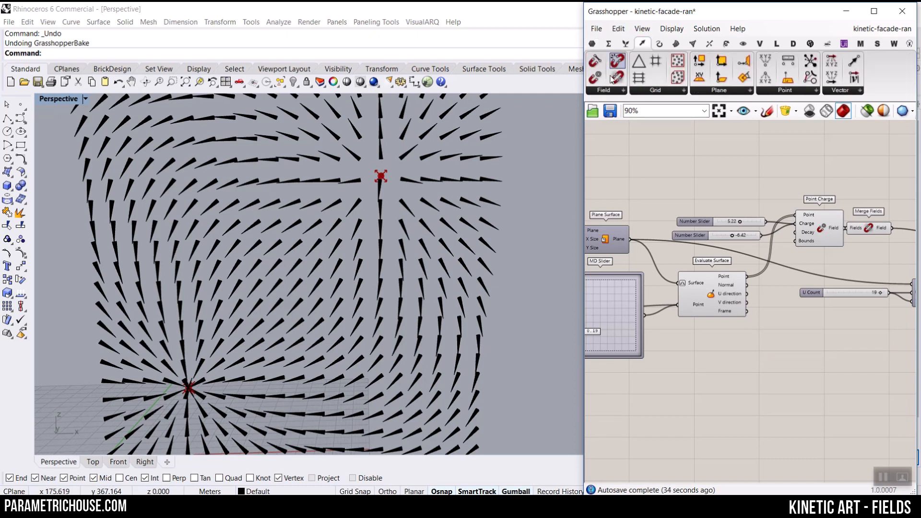
click(607, 91)
scroll(442, 287, down, 2)
shift+right_drag(443, 296, 437, 309)
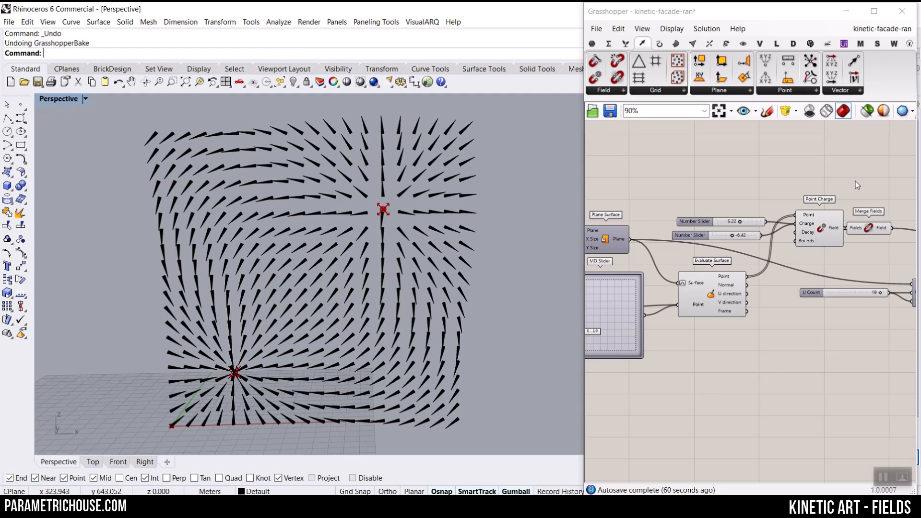
- Start a new blank Grasshopper definition and frame the empty construction grid in the perspective view
click(596, 28)
click(616, 41)
right_drag(327, 214, 298, 294)
scroll(297, 295, up, 3)
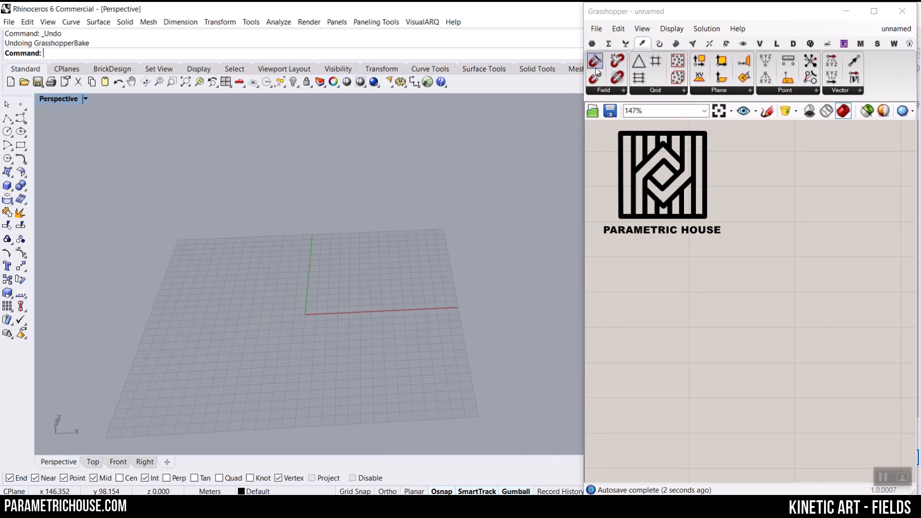
- Add a Plane Surface component to the canvas
click(673, 43)
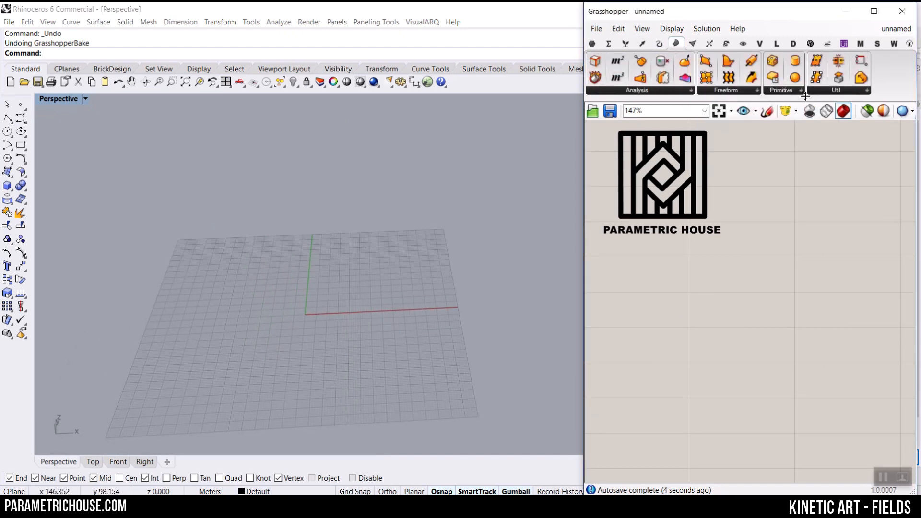
click(801, 91)
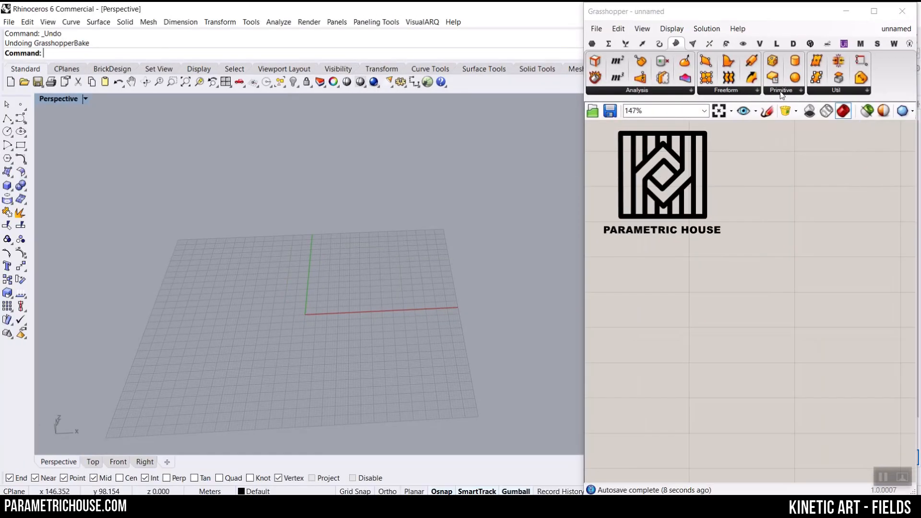
click(671, 76)
click(775, 116)
scroll(652, 234, down, 4)
click(774, 254)
scroll(723, 268, up, 4)
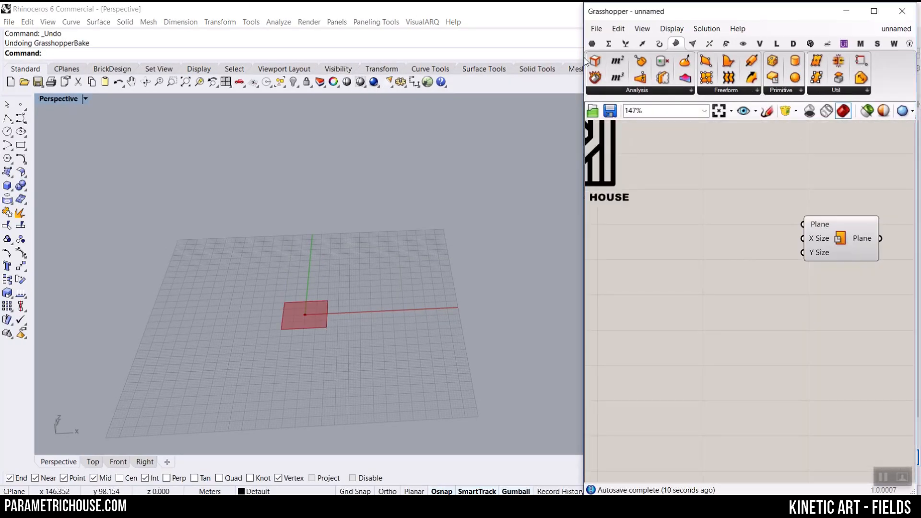
- Widen the Grasshopper window over the Rhino viewport to give the canvas more room
click(592, 43)
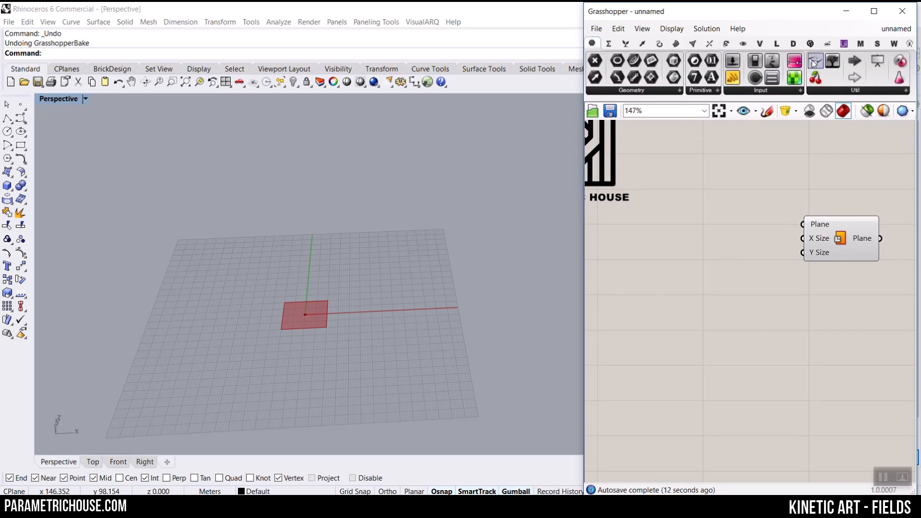
scroll(734, 273, down, 3)
scroll(626, 187, up, 2)
drag(583, 218, 452, 218)
scroll(701, 264, up, 2)
right_drag(701, 263, 813, 311)
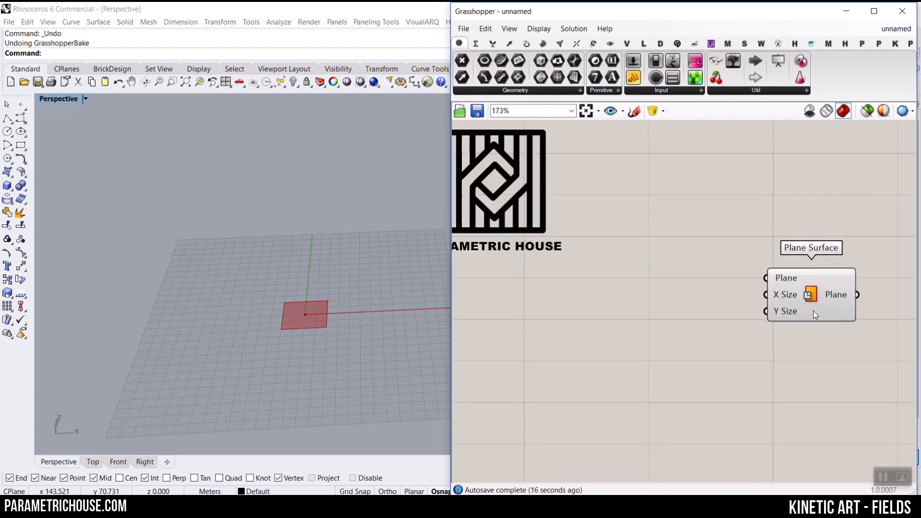
- Reposition the Plane Surface component on the canvas, leaving free space in front of its inputs
scroll(813, 311, down, 1)
drag(810, 299, 738, 296)
click(738, 205)
scroll(745, 299, up, 2)
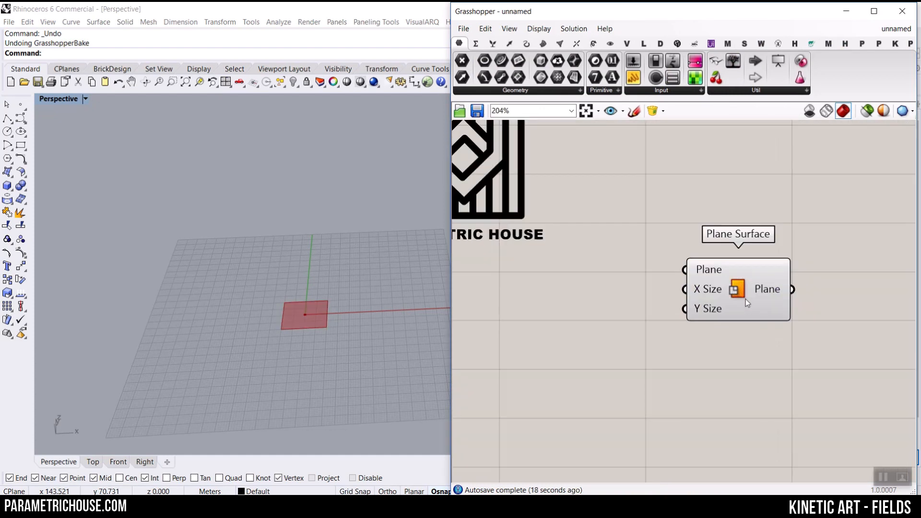
scroll(745, 298, up, 1)
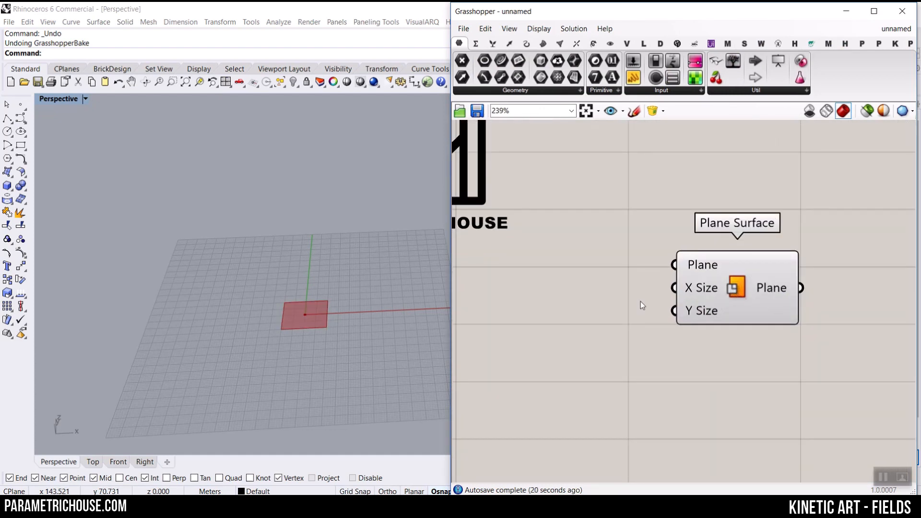
scroll(619, 313, down, 3)
right_drag(634, 311, 683, 281)
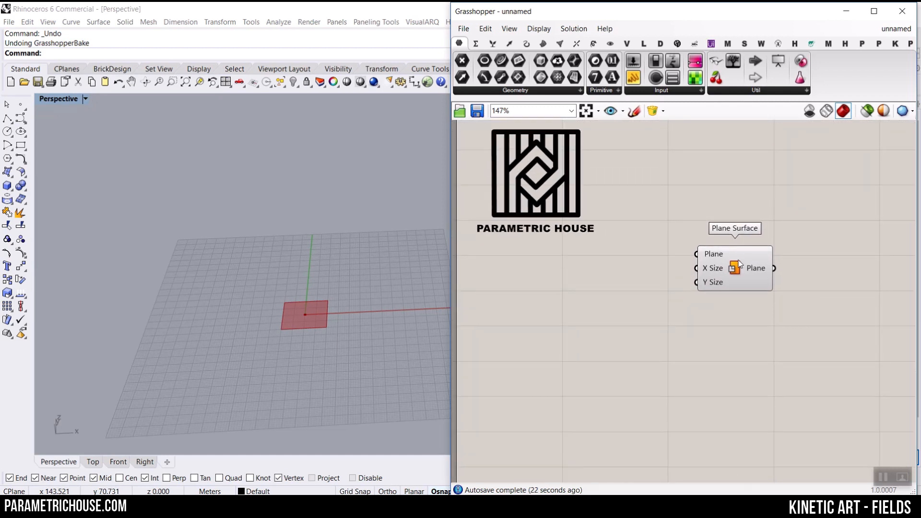
drag(739, 263, 728, 280)
click(735, 208)
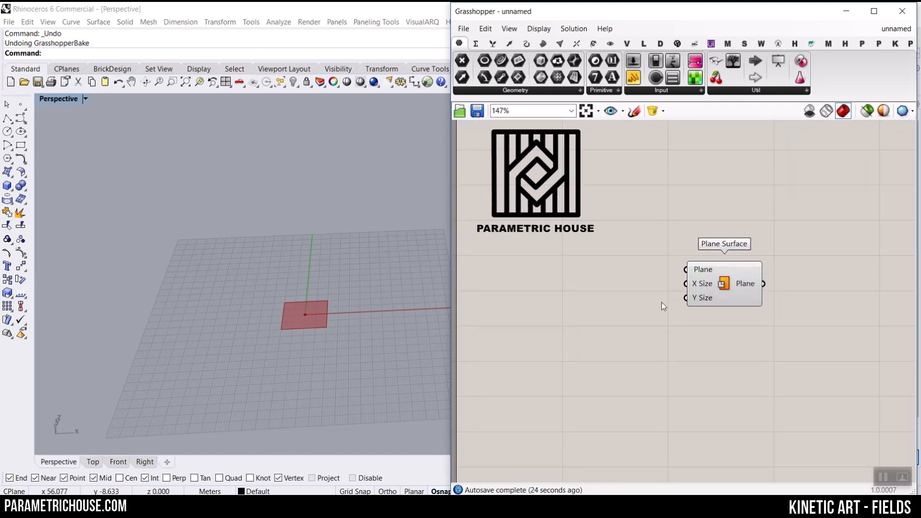
- Add an XZ Plane component, connect it to the Plane Surface's Plane input and place it beside it
scroll(661, 303, up, 3)
double_click(577, 249)
text(xz)
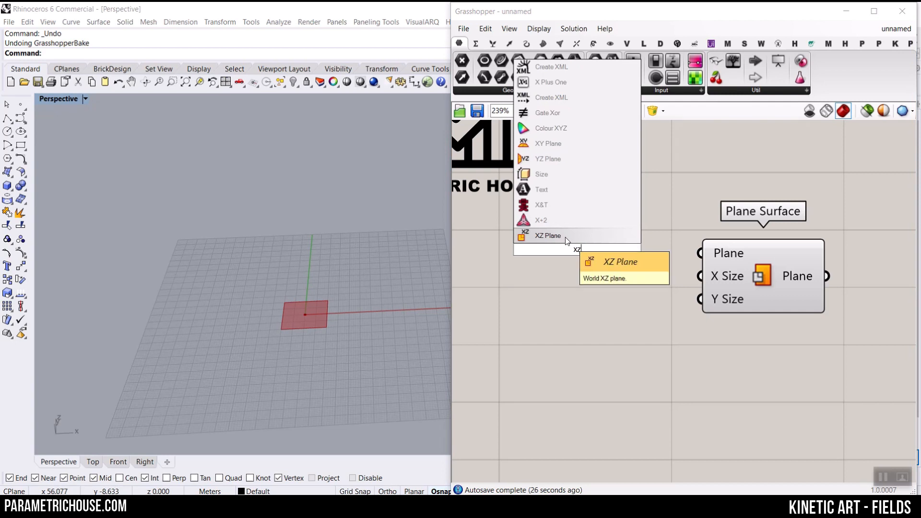
key(Return)
drag(640, 250, 702, 253)
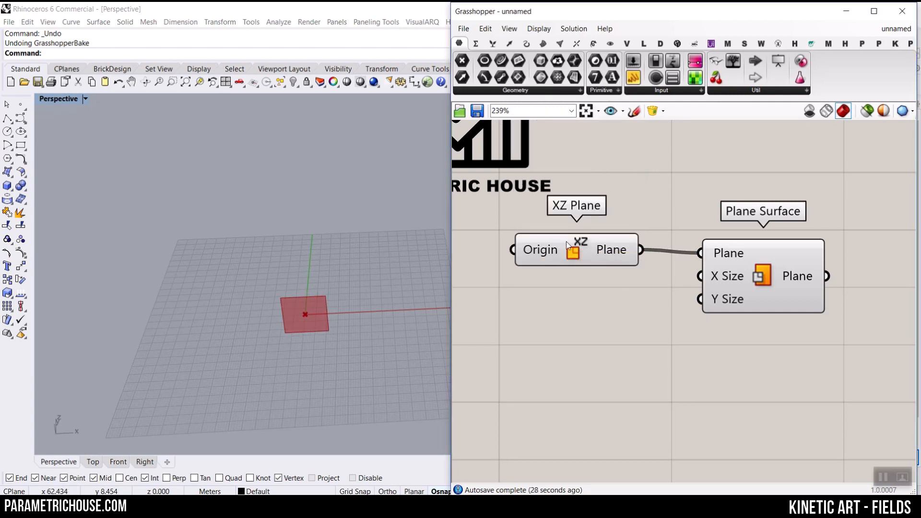
drag(534, 250, 509, 261)
double_click(506, 311)
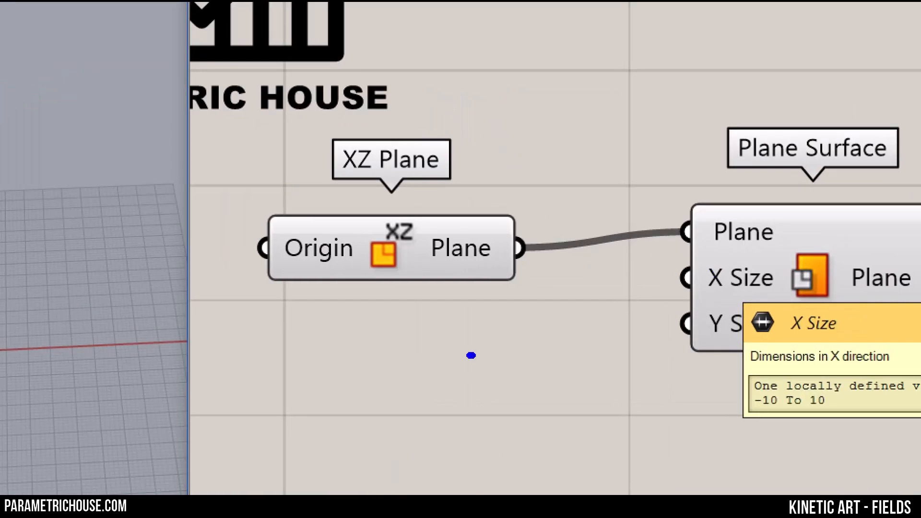
drag(471, 356, 694, 263)
drag(614, 261, 707, 260)
drag(647, 295, 689, 270)
drag(765, 394, 854, 371)
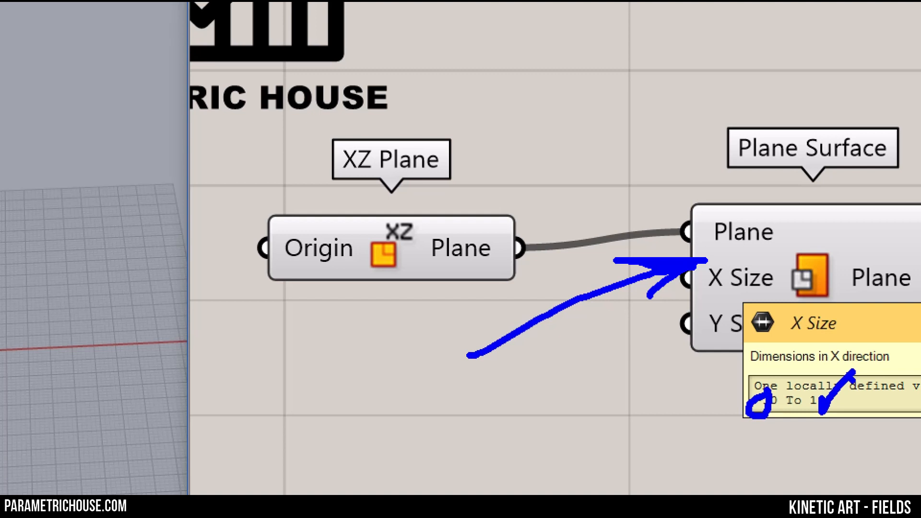
key(Escape)
- Create two Number Sliders with the value 12.55 and connect them to the Plane Surface's X Size and Y Size
double_click(556, 314)
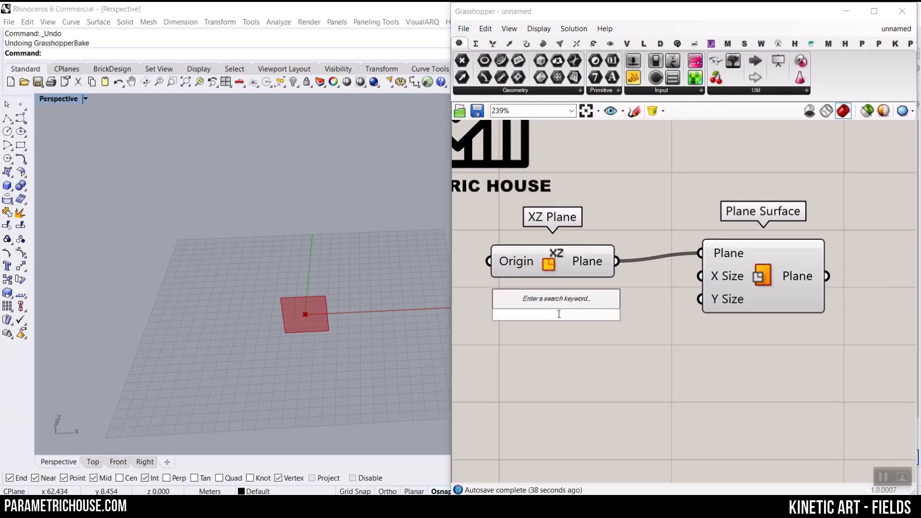
text(12.55)
key(Return)
drag(618, 324, 603, 339)
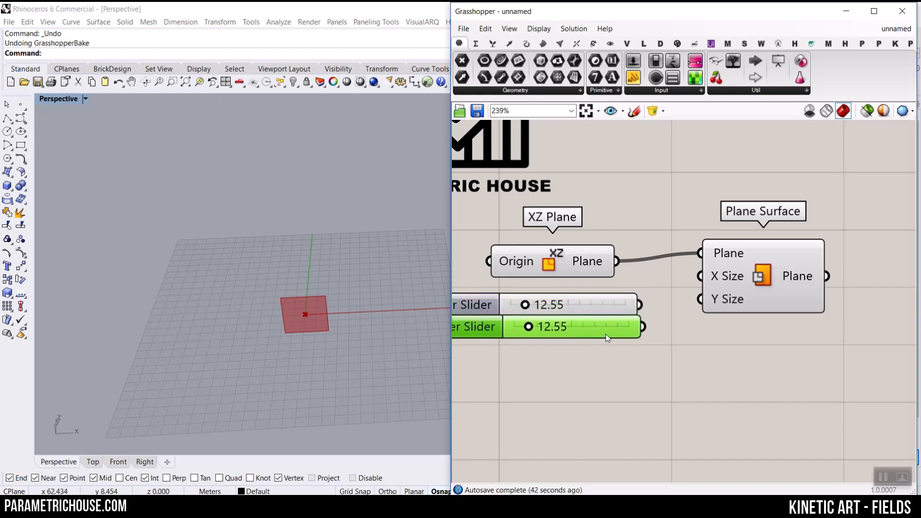
drag(640, 305, 700, 275)
drag(642, 327, 700, 298)
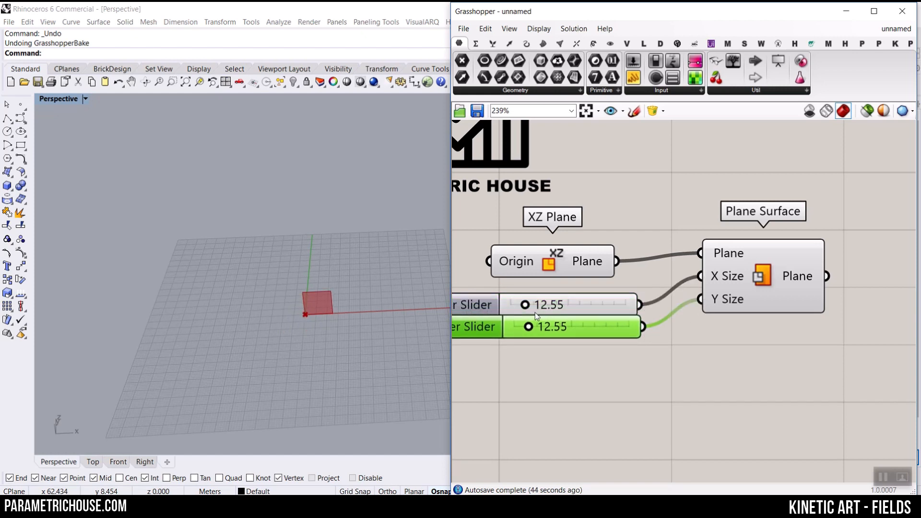
- Set the plane surface's X Size slider to 82.29 and its Y Size slider to 60.16
drag(526, 306, 603, 306)
drag(528, 328, 576, 328)
shift+right_drag(270, 285, 201, 292)
scroll(315, 278, up, 4)
right_drag(315, 280, 254, 226)
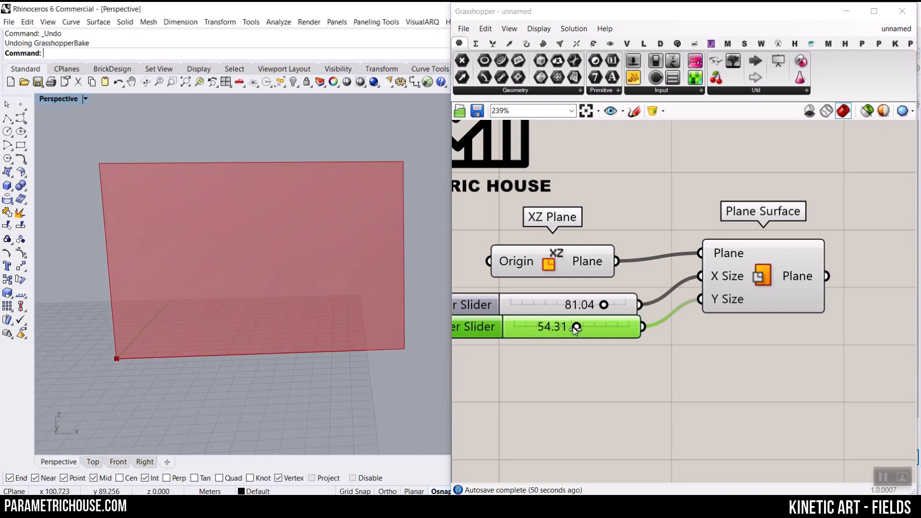
drag(577, 328, 607, 305)
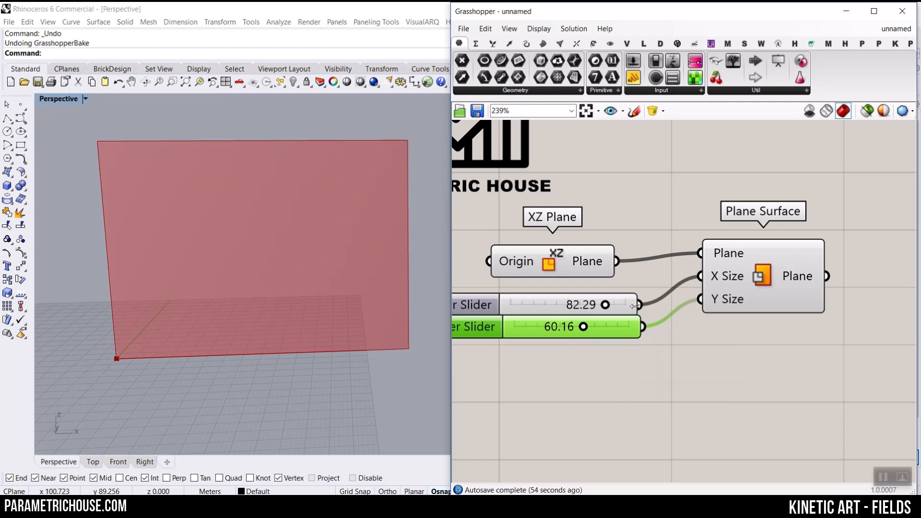
scroll(655, 292, down, 3)
right_drag(672, 319, 707, 314)
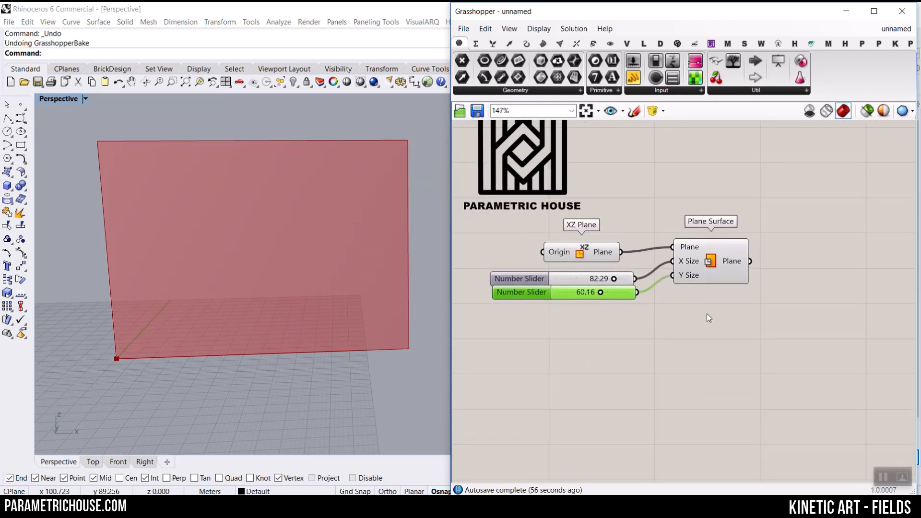
- Switch to the kinetic-facade-ran definition and move the second MD Slider's point to 0.37 ; 0.34
click(895, 29)
click(859, 160)
scroll(534, 296, up, 4)
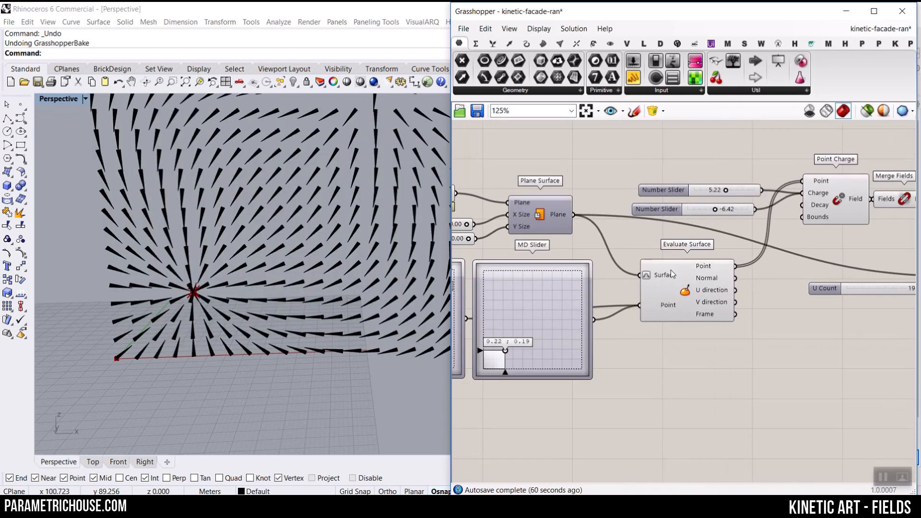
right_drag(460, 367, 554, 355)
scroll(552, 365, up, 1)
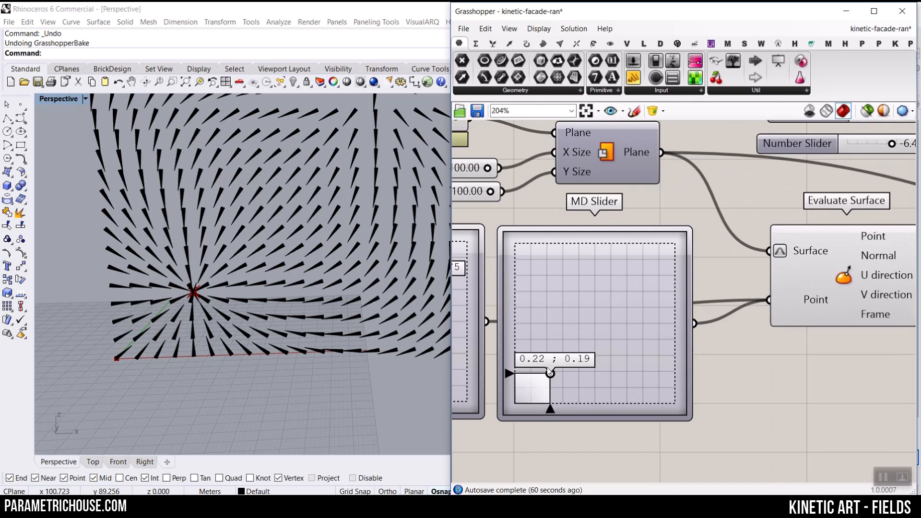
mouse_move(552, 377)
mouse_down()
mouse_move(553, 354)
mouse_move(570, 367)
mouse_move(557, 338)
mouse_move(584, 364)
mouse_move(565, 374)
mouse_up()
- Return to the unnamed definition and add an Evaluate Surface component next to the Plane Surface
click(880, 28)
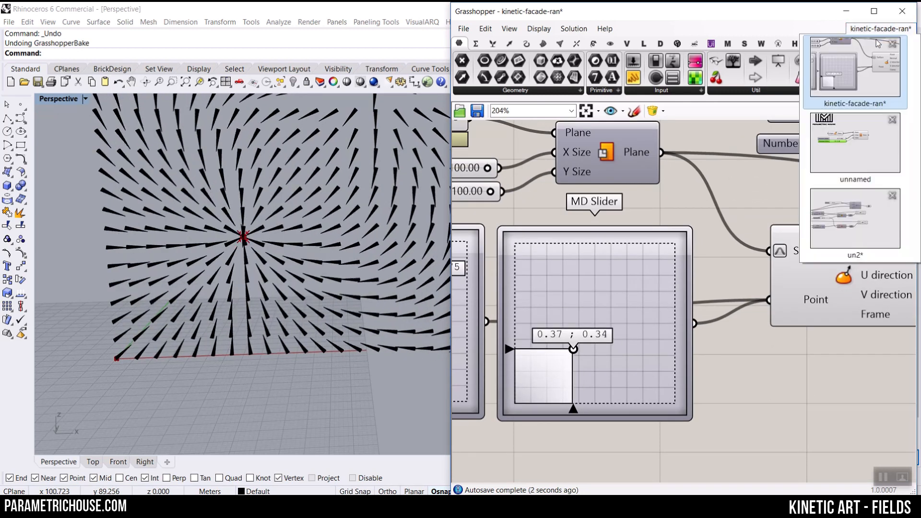
click(851, 152)
click(719, 134)
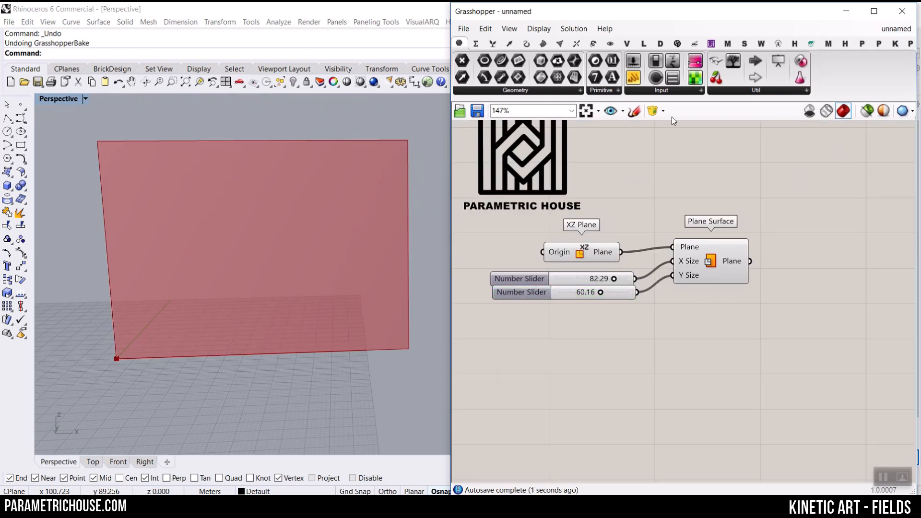
click(543, 43)
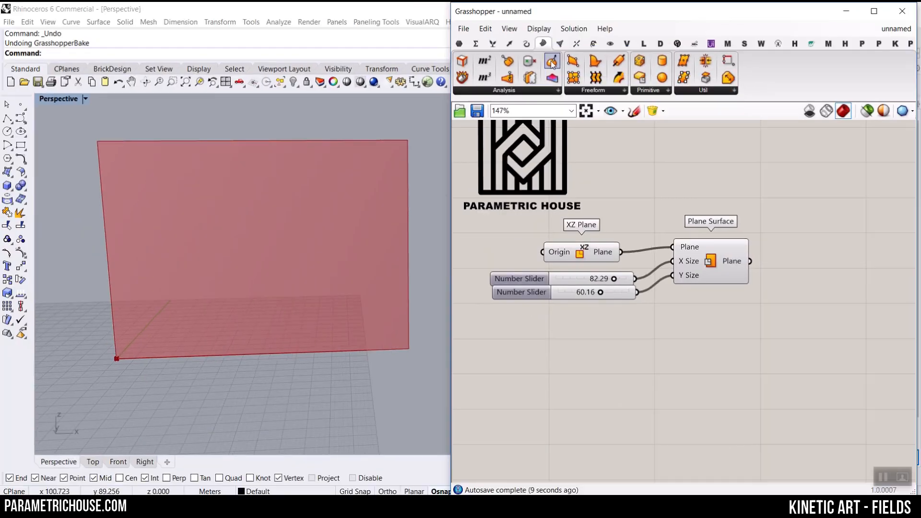
drag(551, 63, 797, 292)
scroll(797, 292, up, 3)
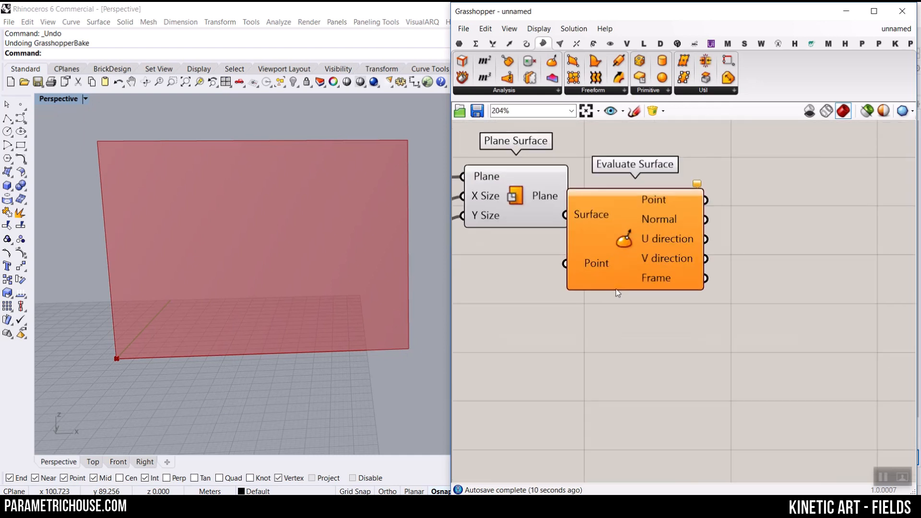
- Connect the Plane Surface's Plane output to Evaluate Surface's Surface input and reparameterize that input
drag(618, 233, 669, 285)
drag(569, 197, 631, 269)
right_click(634, 266)
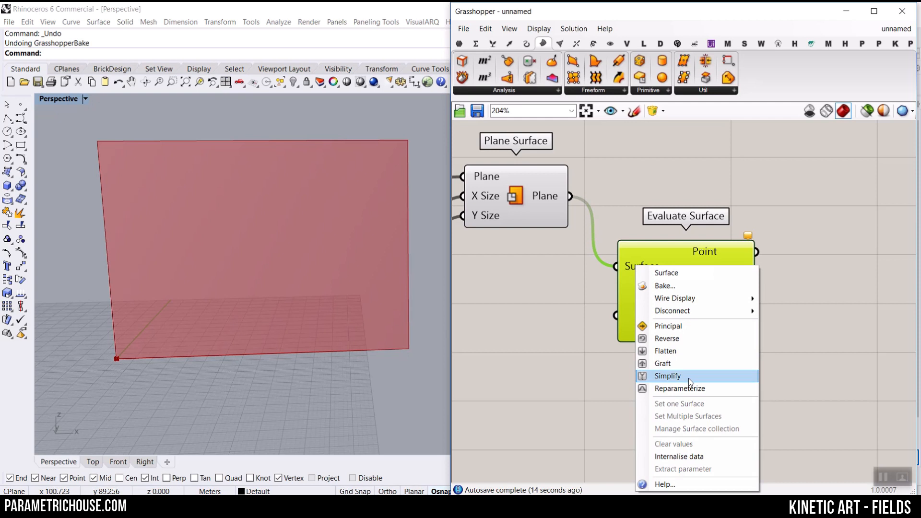
click(683, 388)
scroll(596, 268, up, 3)
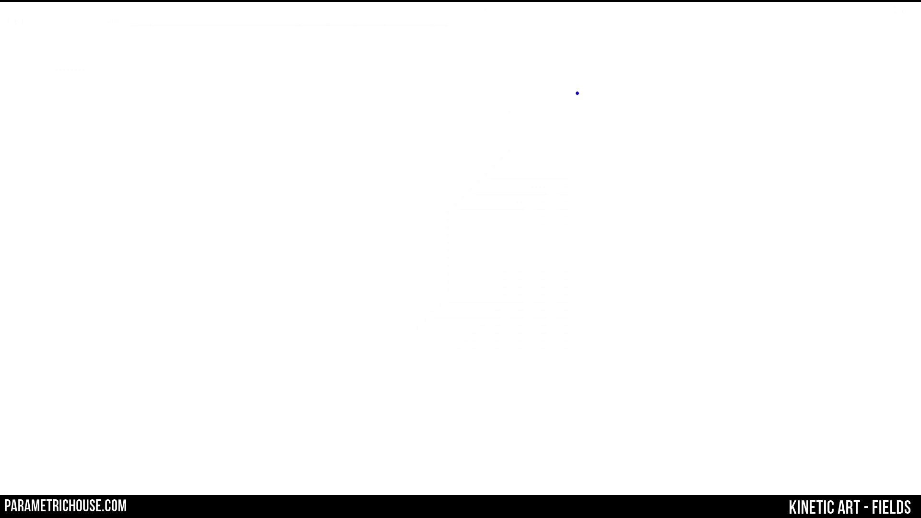
mouse_move(578, 76)
mouse_down()
mouse_move(352, 160)
mouse_move(380, 350)
mouse_move(499, 301)
mouse_move(623, 304)
mouse_move(596, 107)
mouse_move(602, 72)
mouse_move(560, 92)
mouse_up()
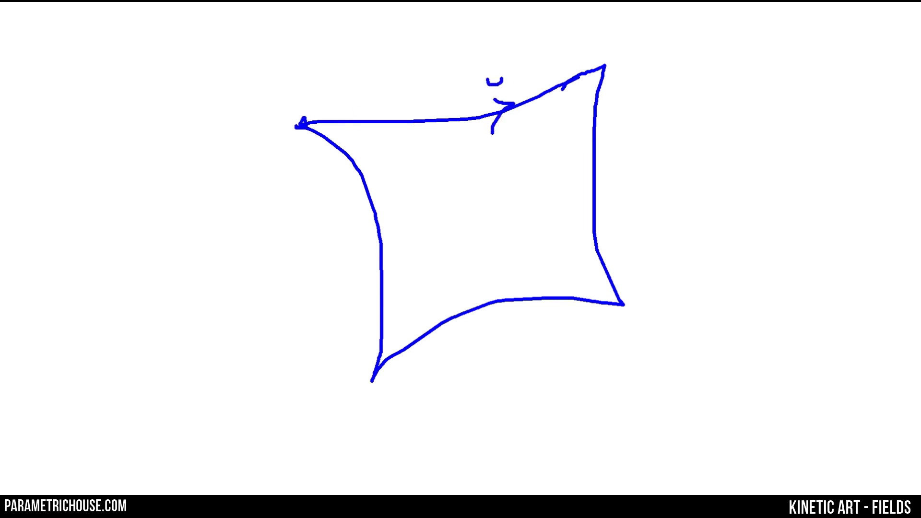
drag(340, 300, 361, 299)
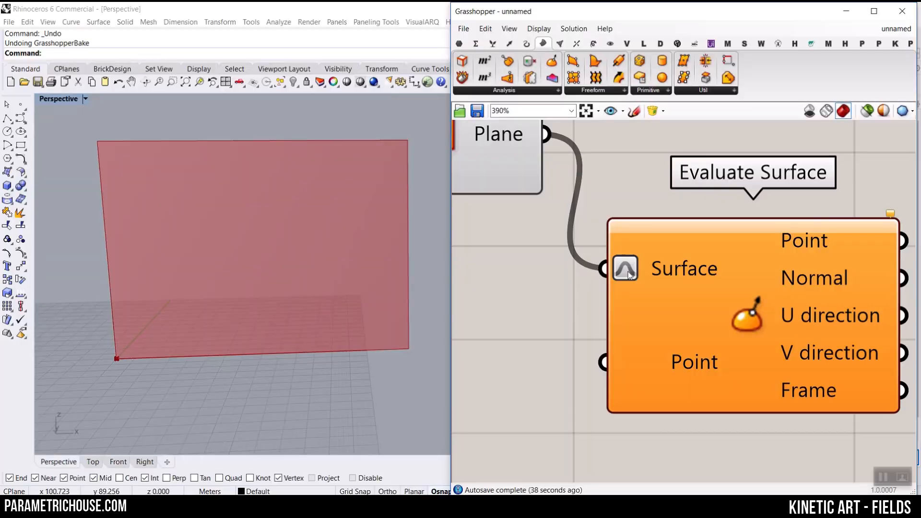
scroll(675, 277, down, 3)
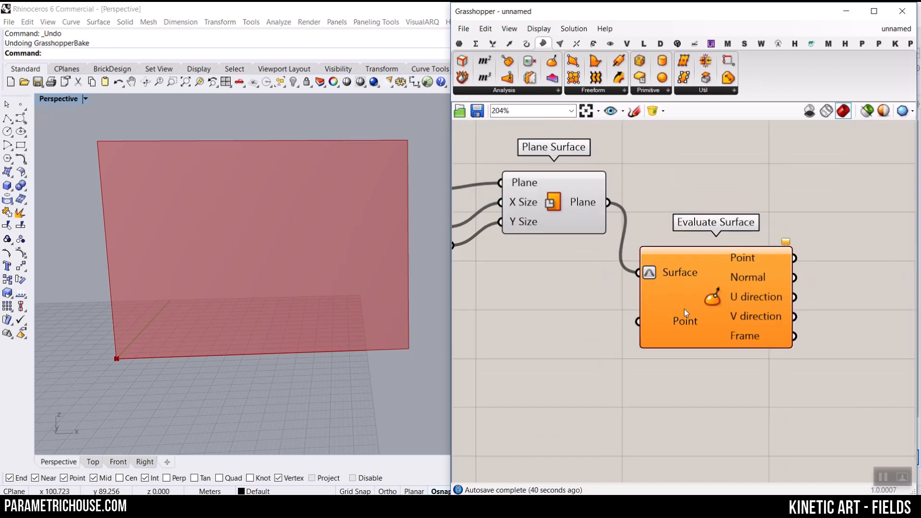
- Add an MD Slider, place a copy below it and connect both to Evaluate Surface's Point input
scroll(648, 314, up, 2)
double_click(599, 315)
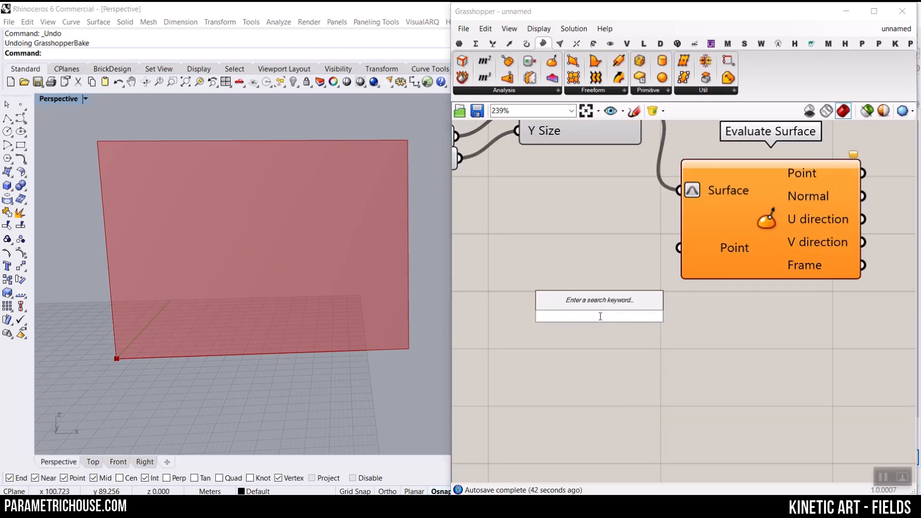
text(md)
key(Return)
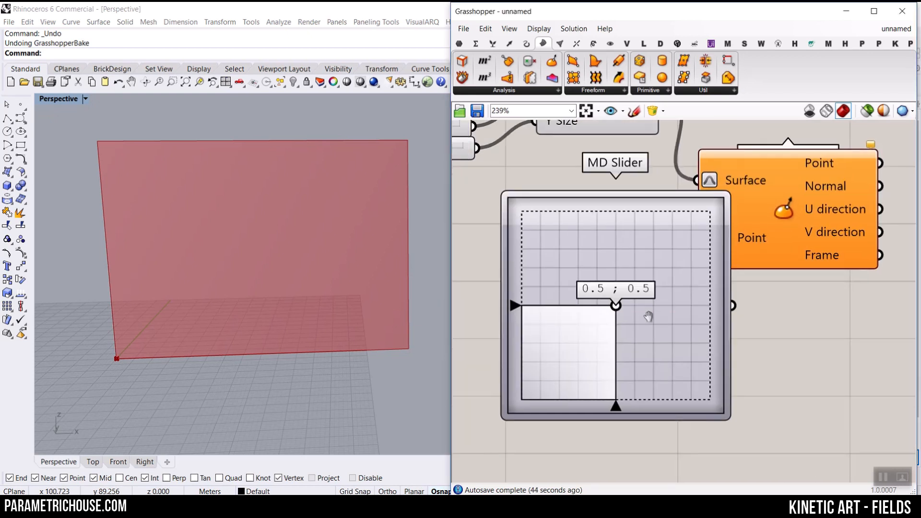
scroll(648, 316, down, 3)
drag(740, 296, 592, 427)
scroll(594, 281, down, 1)
scroll(634, 291, up, 2)
drag(611, 287, 751, 240)
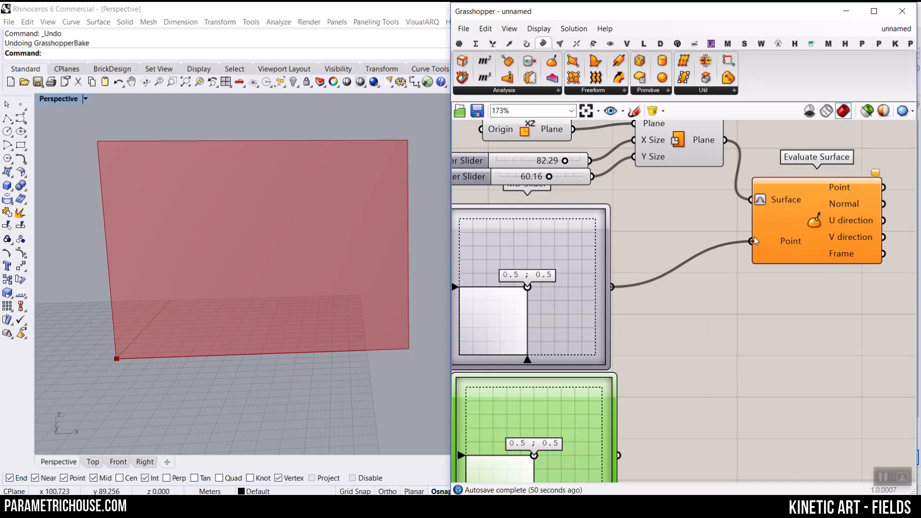
shift+drag(619, 455, 761, 243)
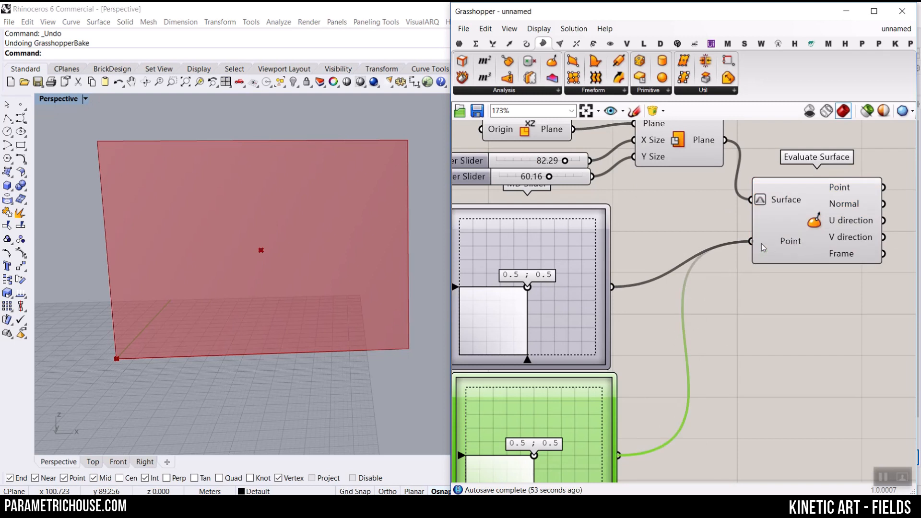
- Move the first MD Slider's point to 0.13 ; 0.82 and the second's point towards the lower-right corner of its grid
right_drag(523, 298, 551, 277)
drag(555, 267, 505, 222)
right_drag(572, 420, 566, 339)
drag(557, 355, 593, 388)
scroll(645, 284, down, 3)
scroll(556, 224, up, 3)
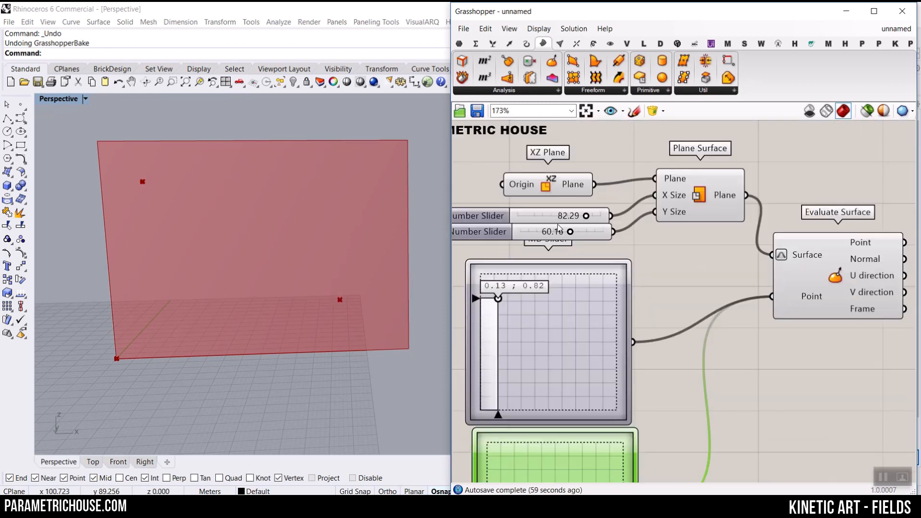
- Set the plane surface's X Size and Y Size sliders both to 100.00
drag(566, 232, 632, 238)
drag(591, 215, 614, 215)
scroll(289, 235, down, 3)
scroll(321, 191, up, 3)
scroll(275, 233, down, 3)
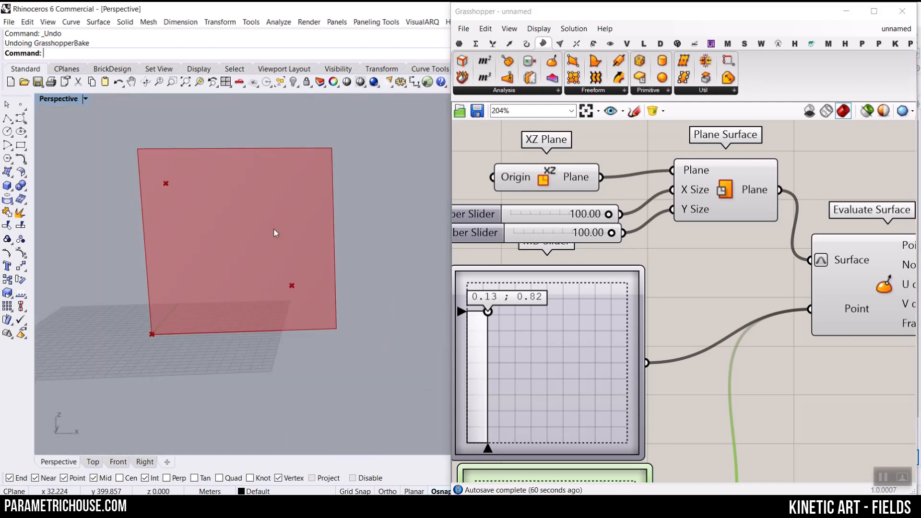
scroll(718, 271, down, 5)
scroll(677, 252, up, 5)
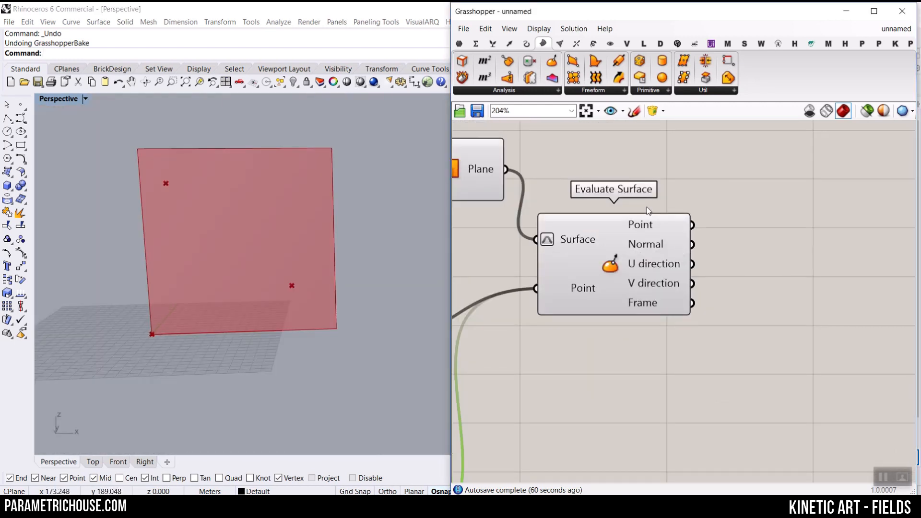
- Add a Point Charge component and connect Evaluate Surface's Point output to its Point input
scroll(647, 210, up, 2)
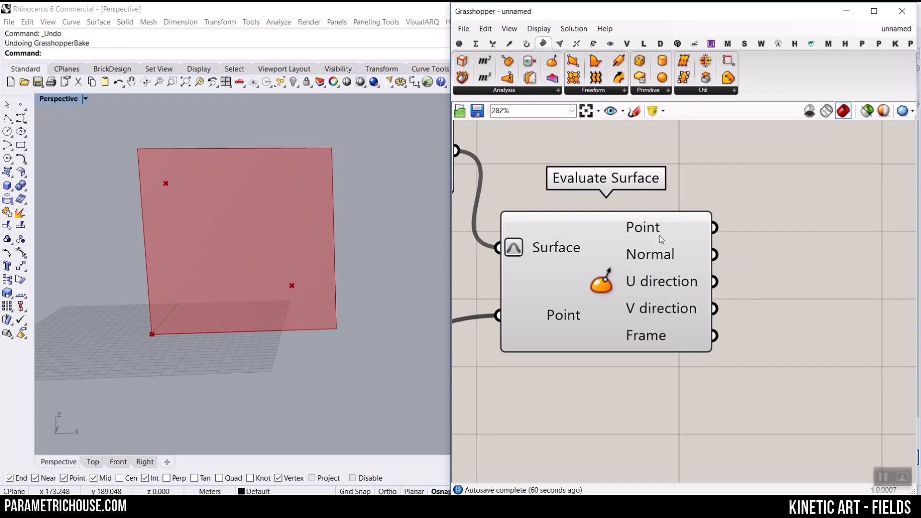
scroll(661, 239, up, 2)
scroll(621, 221, down, 5)
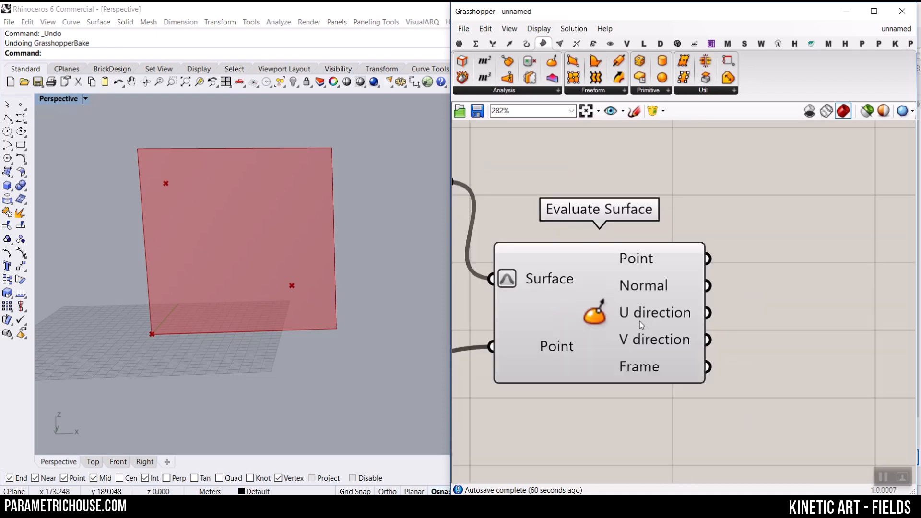
click(513, 46)
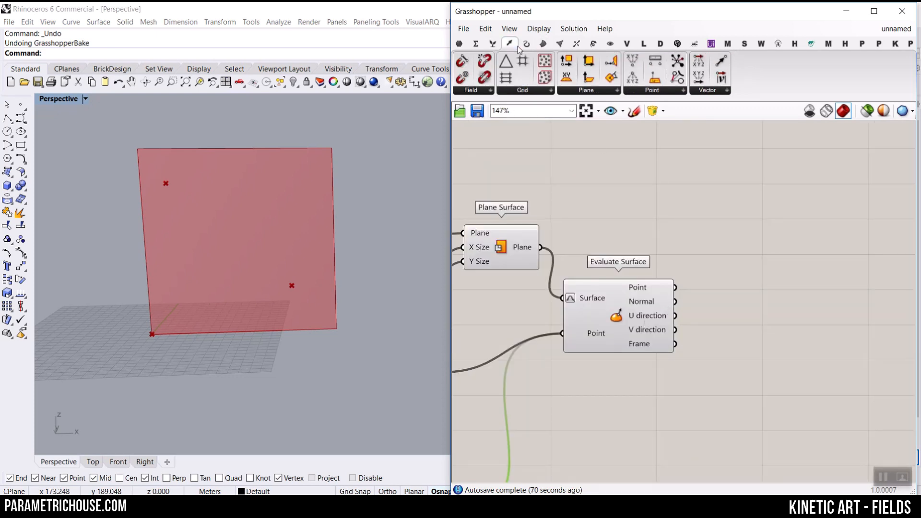
click(469, 91)
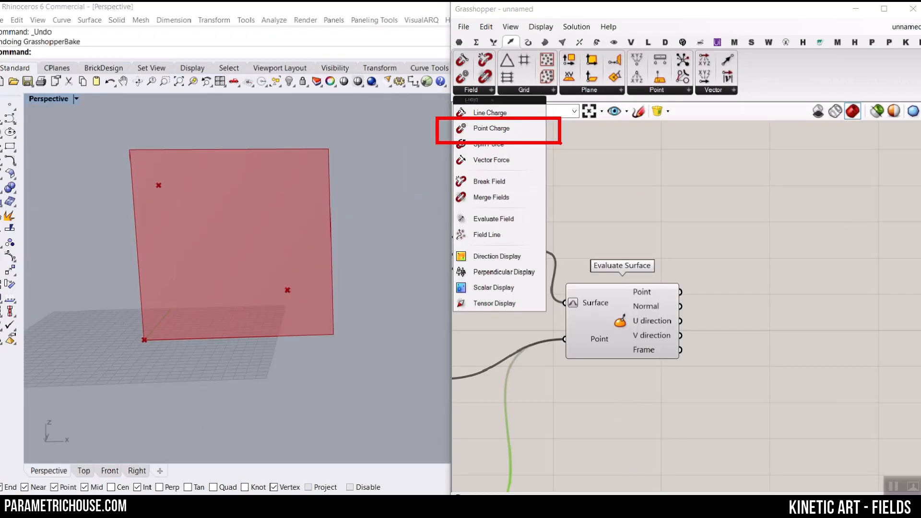
click(515, 165)
click(499, 91)
drag(495, 129, 748, 240)
scroll(734, 281, up, 3)
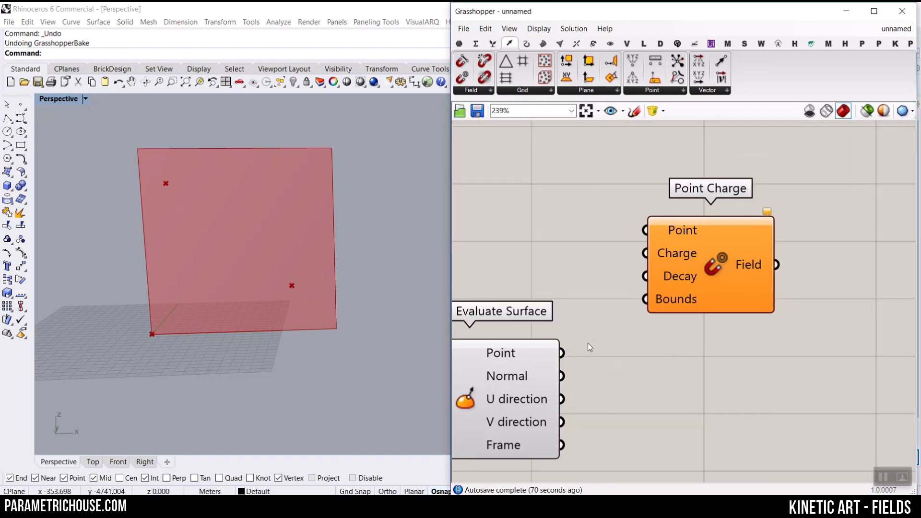
drag(562, 353, 645, 231)
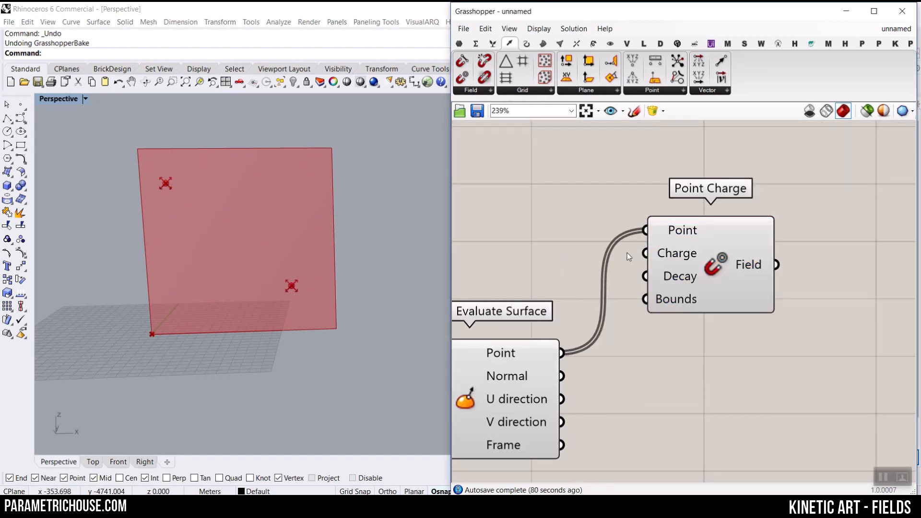
- Add a Gene Pool near the Point Charge component to supply its charges
mouse_move(666, 255)
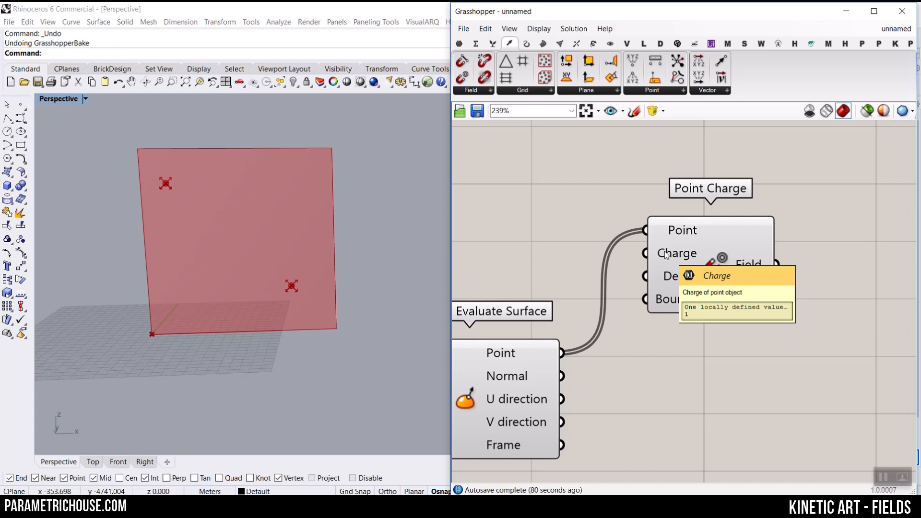
scroll(648, 296, down, 3)
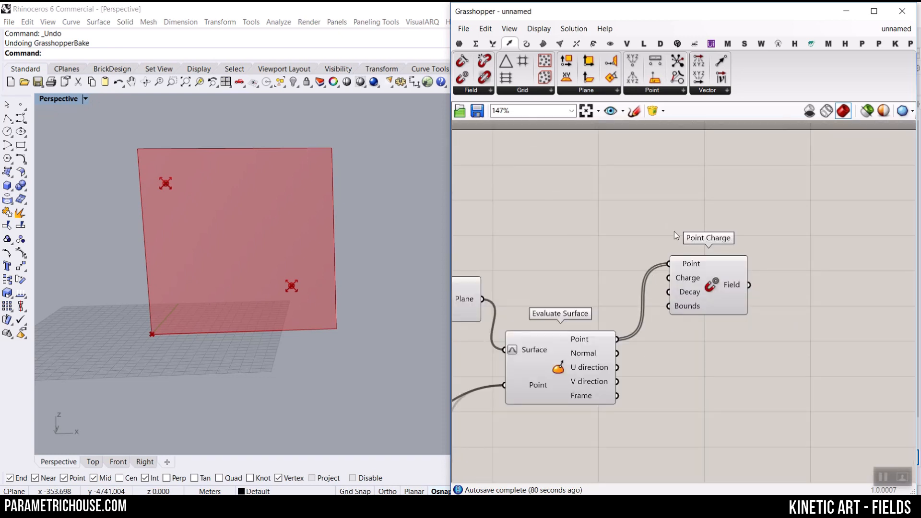
click(459, 43)
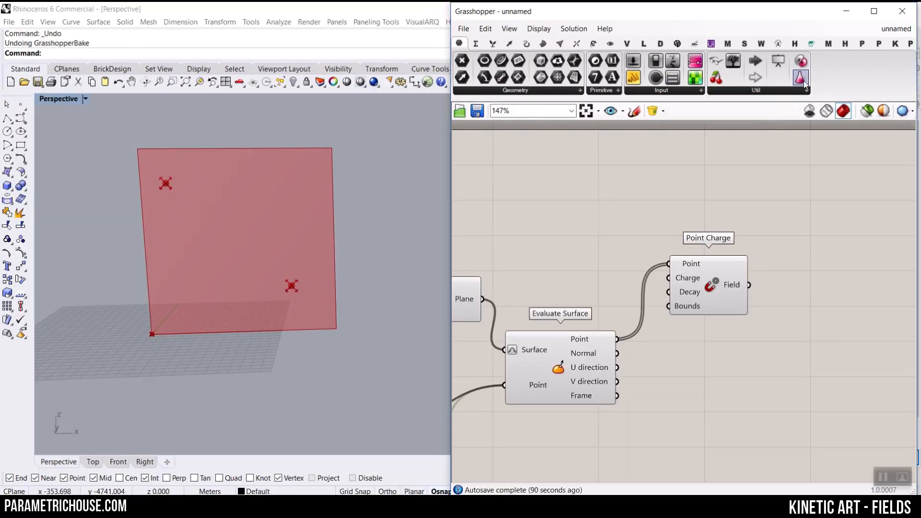
drag(800, 76, 670, 230)
scroll(669, 230, up, 2)
click(558, 217)
- Configure the Gene Pool with a gene count of 2, a minimum of -10 and a maximum of 10
double_click(604, 217)
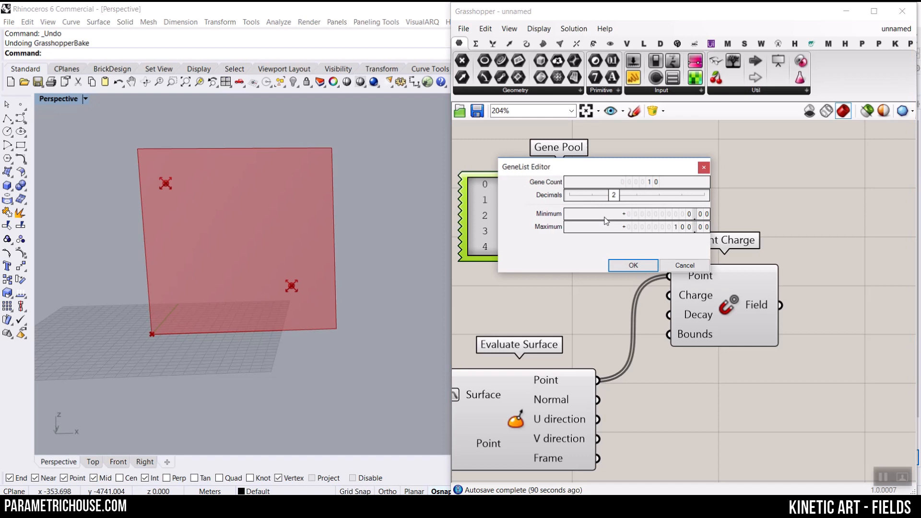
double_click(653, 184)
text(2)
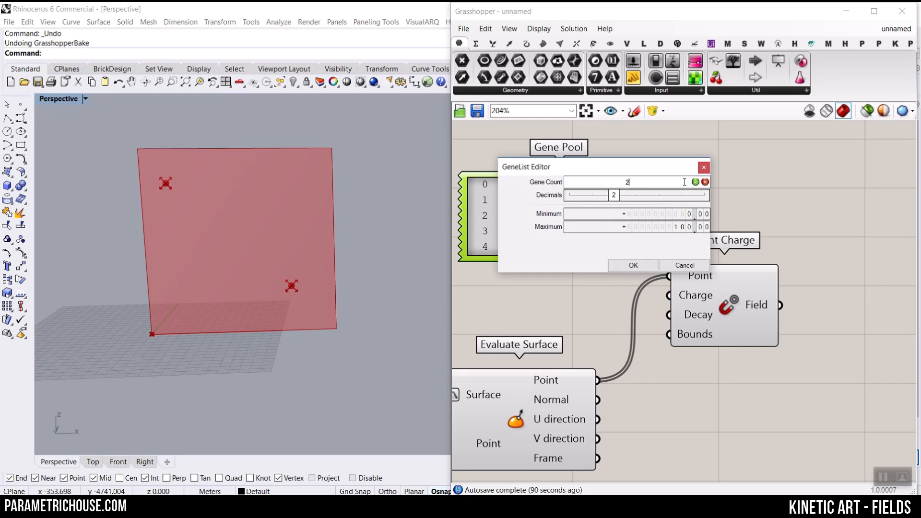
click(694, 182)
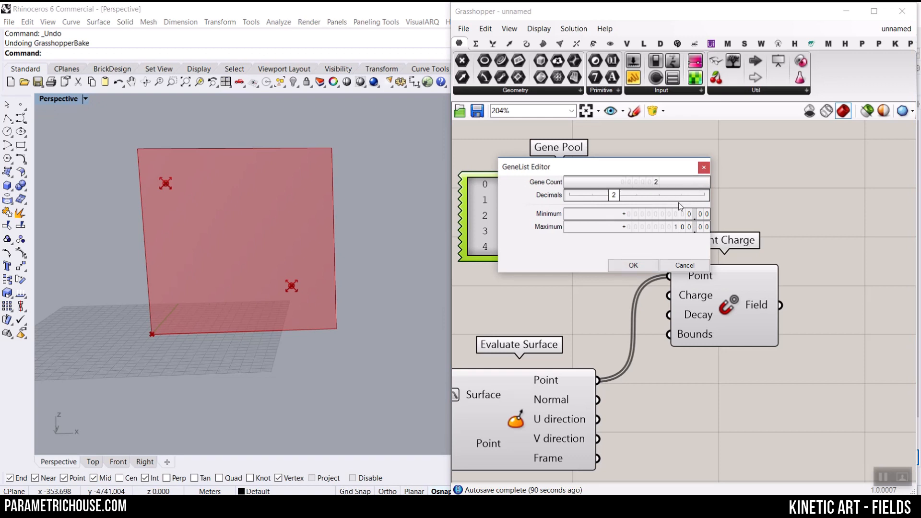
double_click(653, 216)
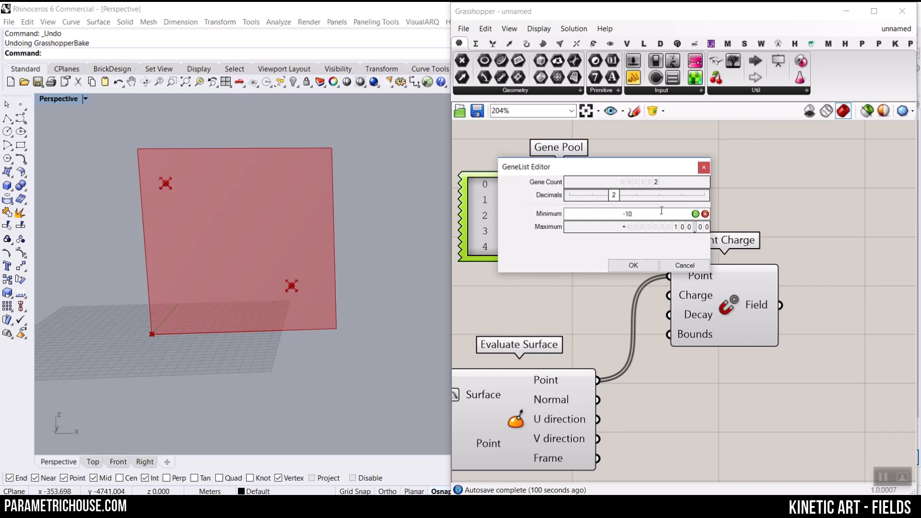
double_click(657, 227)
text(10)
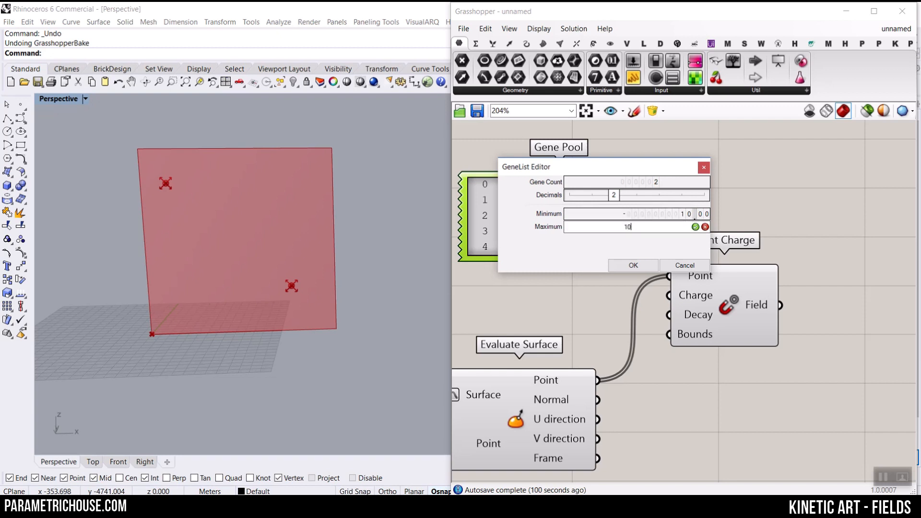
click(637, 268)
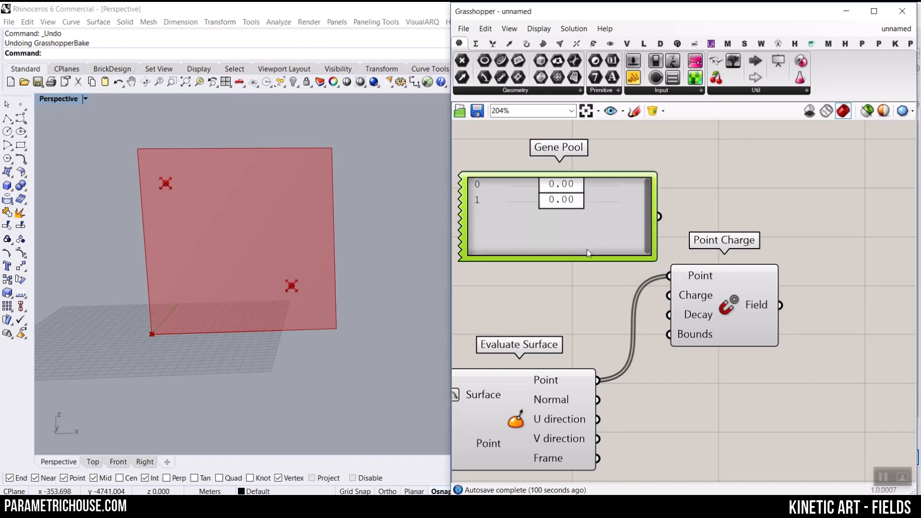
- Shorten the Gene Pool, connect it to Point Charge's Charge input and set its genes to -7.58 and 6.72
drag(583, 249, 583, 214)
drag(644, 203, 668, 296)
drag(533, 245, 504, 232)
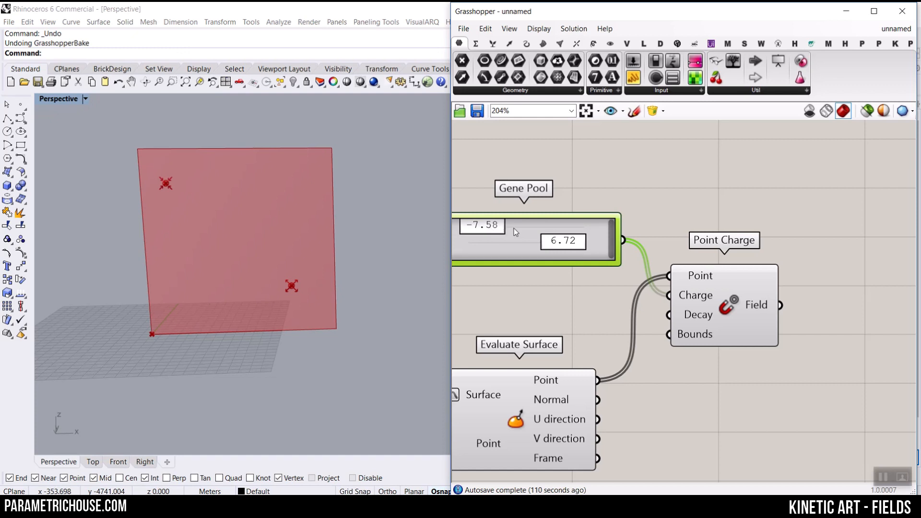
- Move the Point Charge component farther from the Gene Pool and Evaluate Surface to free space before its inputs
scroll(583, 218, up, 2)
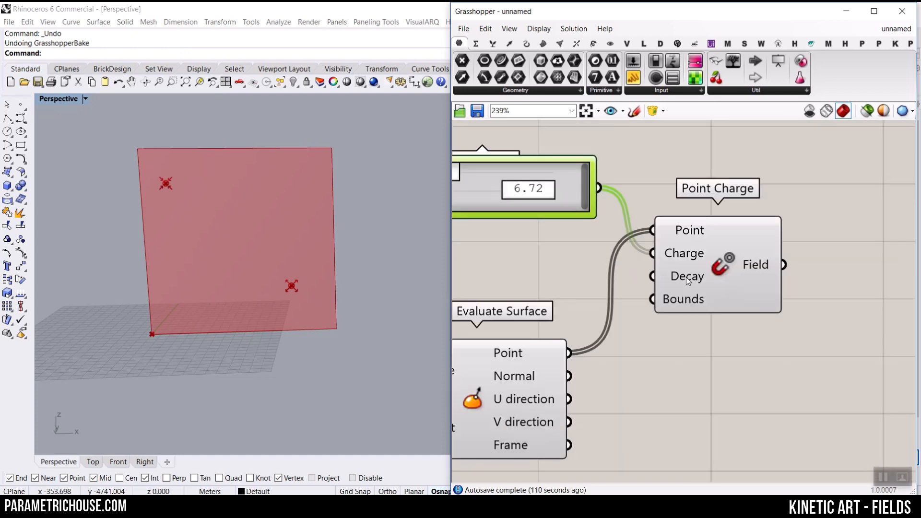
mouse_move(688, 281)
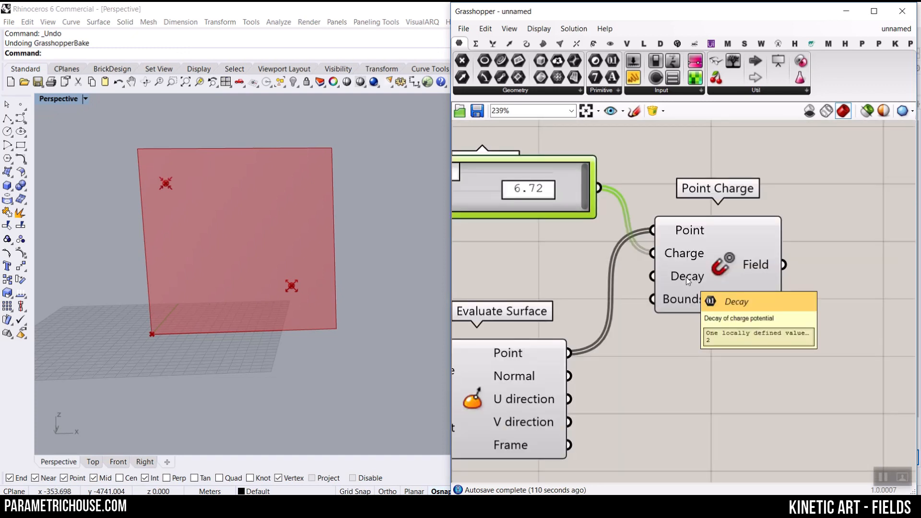
scroll(688, 281, down, 5)
scroll(683, 272, up, 1)
scroll(684, 271, down, 1)
drag(684, 271, 729, 270)
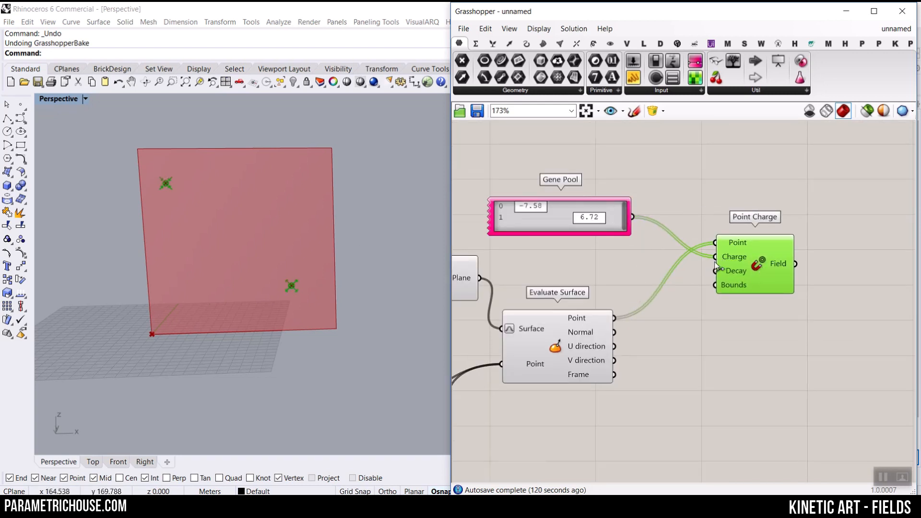
- Duplicate the Gene Pool below the original and connect the copy to Point Charge's Decay input
scroll(718, 267, up, 1)
mouse_move(740, 273)
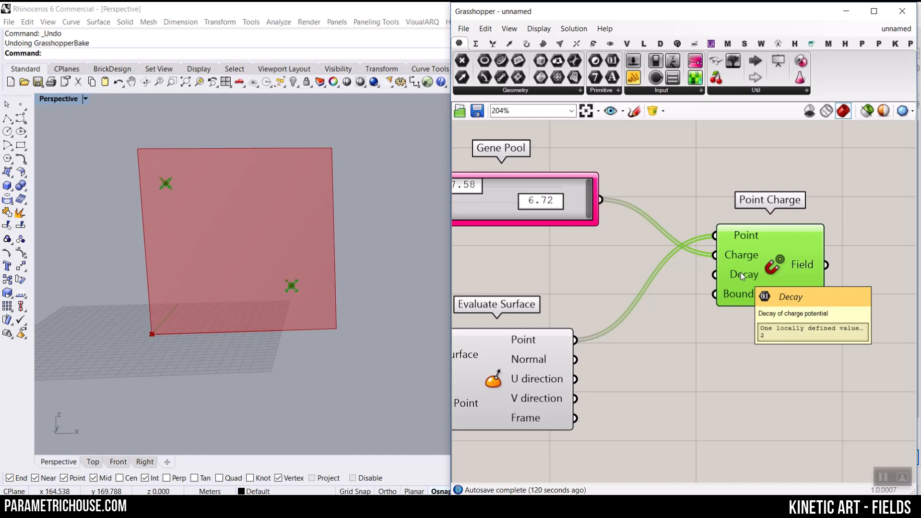
drag(572, 188, 714, 275)
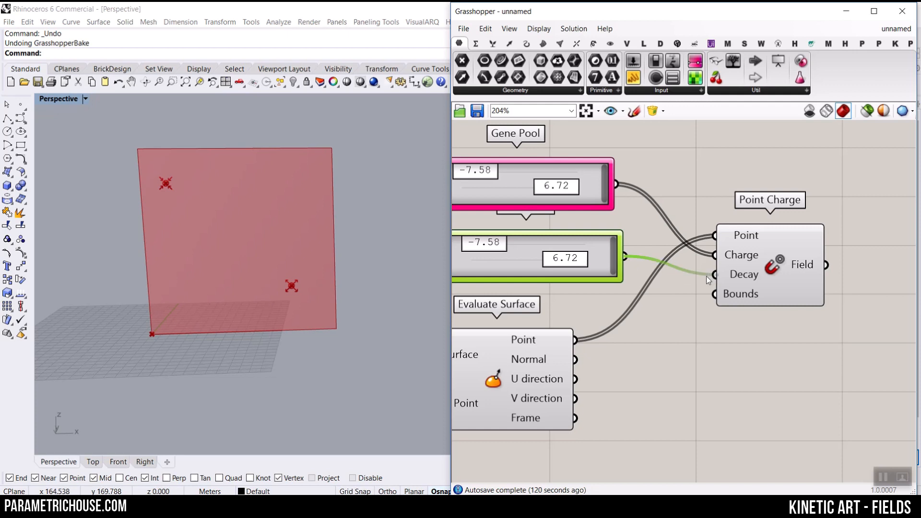
- Edit the Decay Gene Pool's settings so both genes are positive, and adjust its first gene
double_click(515, 265)
scroll(593, 259, down, 1)
click(557, 309)
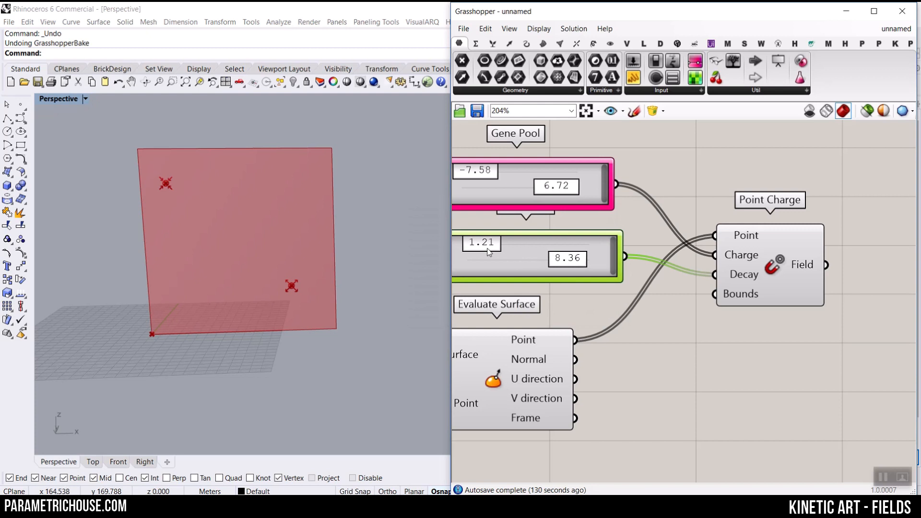
drag(488, 252, 537, 260)
- Add a Merge Fields component beside Point Charge and connect Point Charge's Field output to its Fields input
scroll(551, 261, down, 4)
scroll(574, 258, up, 3)
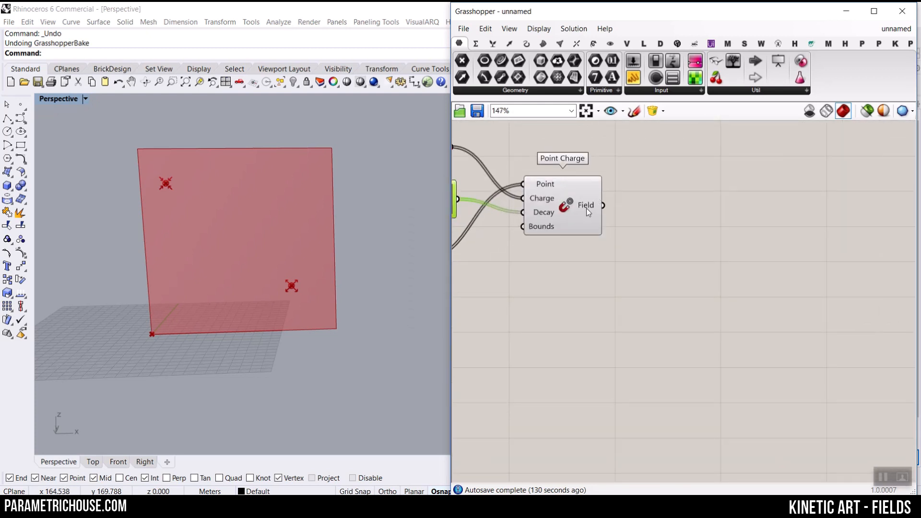
mouse_move(586, 208)
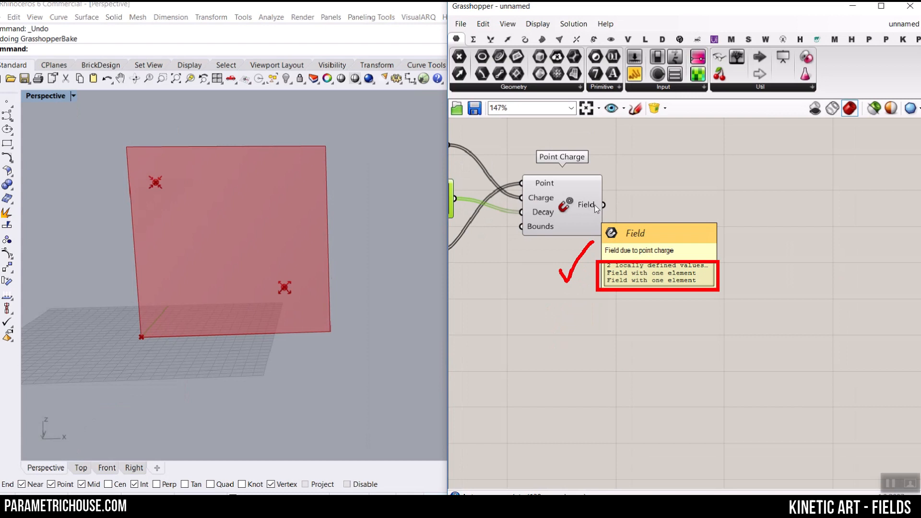
click(509, 46)
click(480, 91)
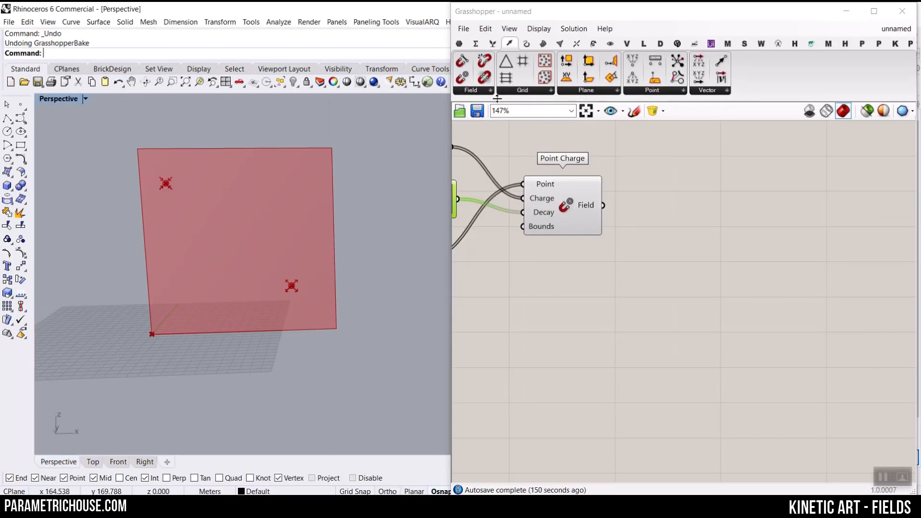
click(483, 94)
drag(493, 194, 657, 200)
scroll(631, 211, up, 1)
scroll(631, 211, up, 3)
drag(578, 201, 629, 193)
- Nudge the Merge Fields component slightly away from Point Charge to tidy the layout
right_drag(692, 210, 535, 273)
scroll(535, 274, down, 2)
click(541, 274)
drag(541, 275, 551, 284)
mouse_move(588, 275)
scroll(643, 292, down, 3)
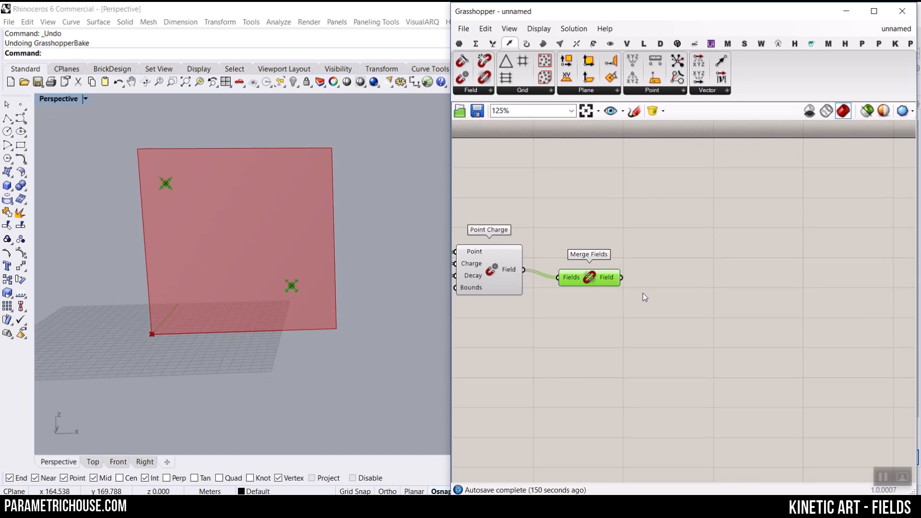
- Add an Evaluate Field component after Merge Fields and connect the merged Field output to its Field input
click(475, 91)
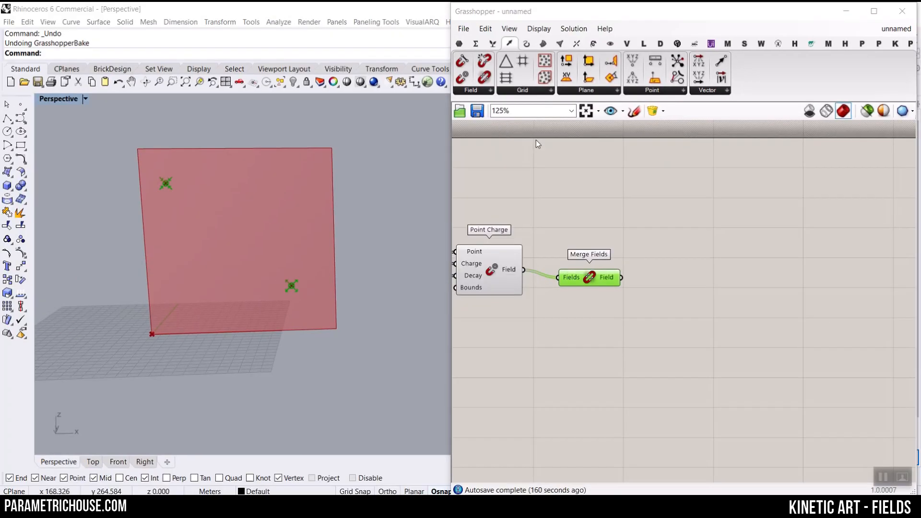
click(482, 91)
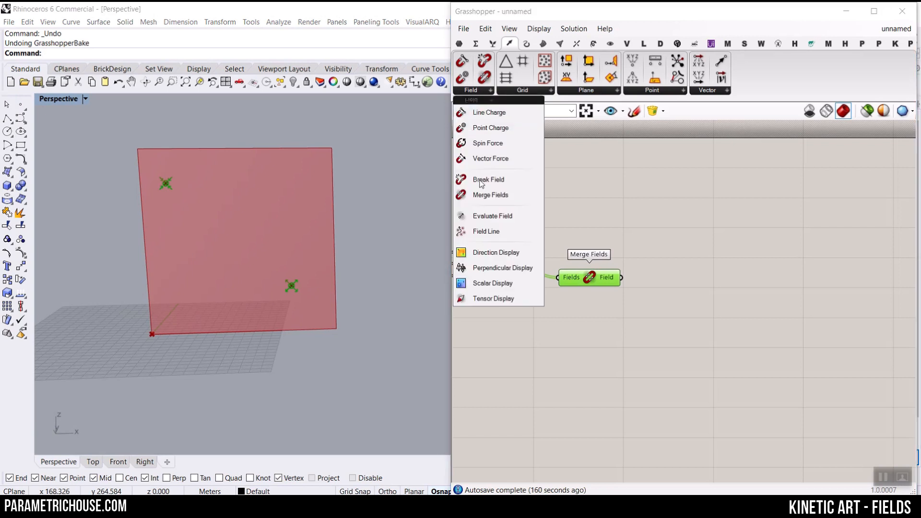
drag(482, 216, 683, 290)
scroll(638, 281, up, 3)
drag(603, 274, 650, 284)
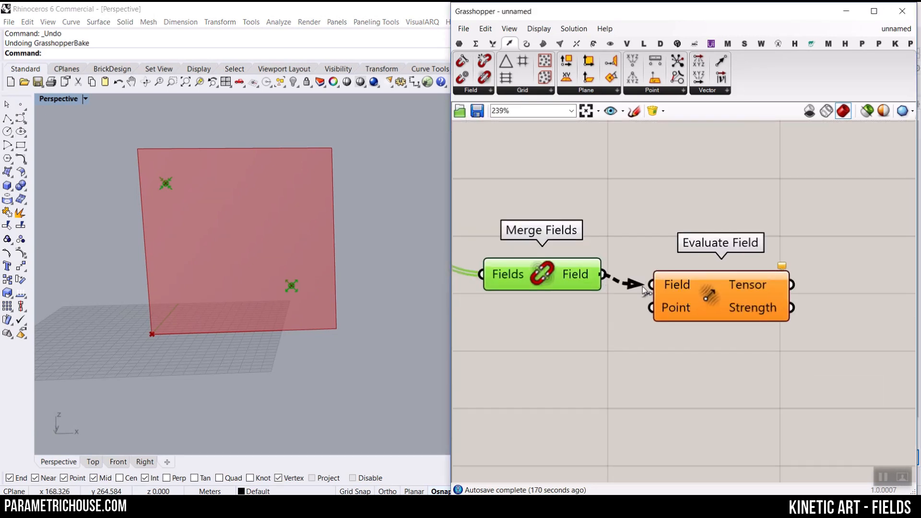
mouse_move(666, 309)
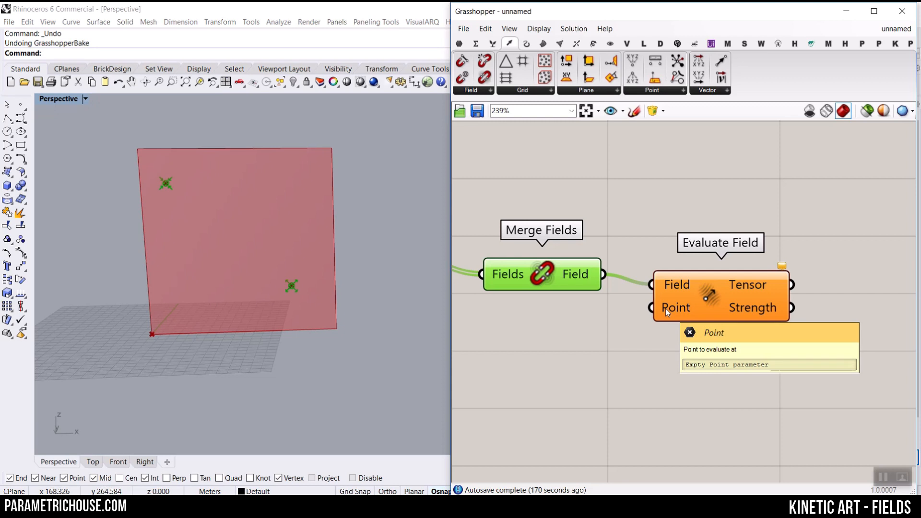
- Add a Divide Surface component below Merge Fields and Evaluate Field
click(544, 43)
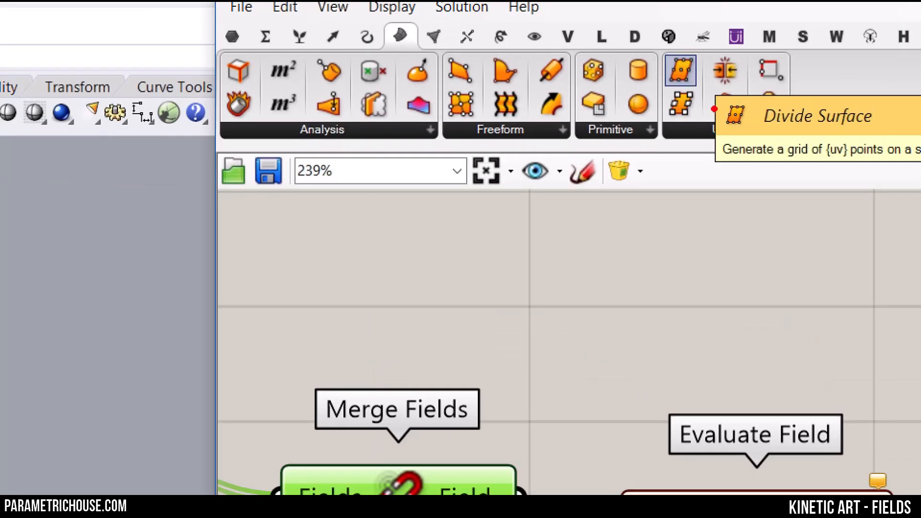
mouse_move(714, 109)
mouse_down()
mouse_move(760, 85)
mouse_move(899, 120)
mouse_move(700, 143)
mouse_move(705, 101)
mouse_up()
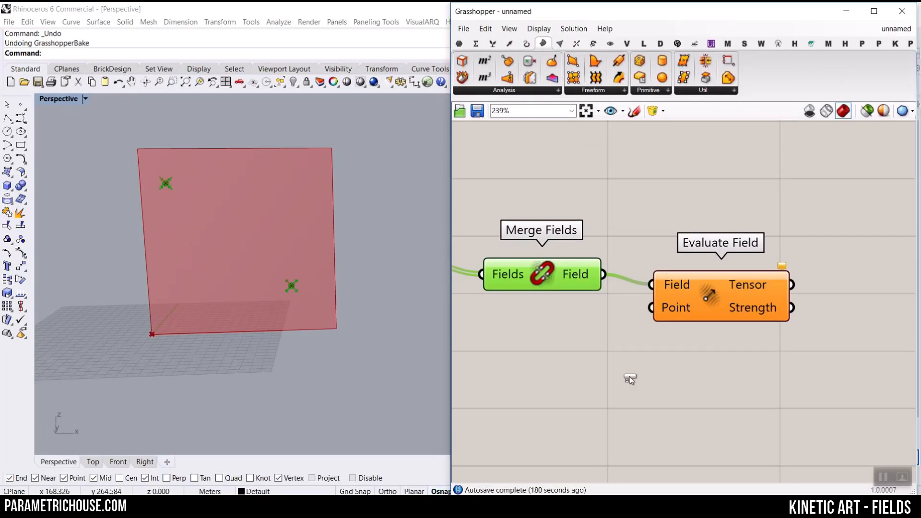
drag(629, 379, 624, 379)
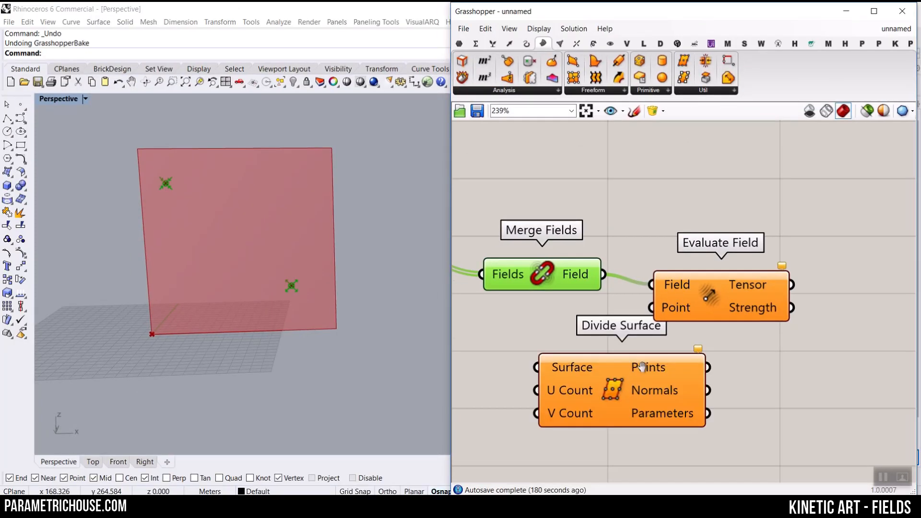
scroll(770, 321, down, 4)
drag(749, 332, 702, 340)
- Connect the plane surface's Plane output to Divide Surface's Surface input and shift Divide Surface to free space before its inputs
scroll(796, 312, down, 5)
scroll(702, 340, up, 7)
right_drag(467, 222, 577, 248)
drag(541, 229, 786, 343)
right_drag(847, 359, 698, 310)
scroll(697, 312, down, 2)
drag(709, 312, 802, 313)
scroll(714, 336, up, 3)
- Create a number slider with 13..40, connect it to Divide Surface's U Count and V Count, and set it to 16
double_click(615, 321)
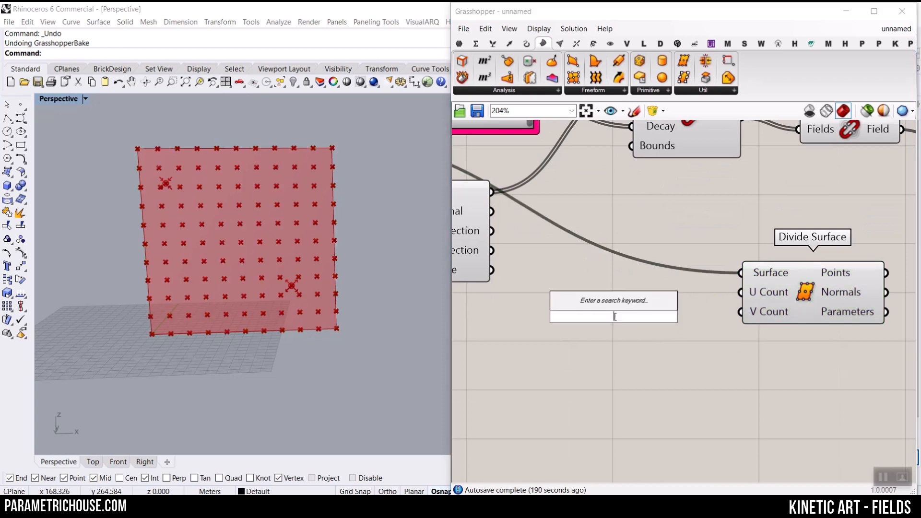
text(13..40)
key(Return)
drag(716, 316, 740, 312)
drag(605, 316, 641, 320)
right_drag(813, 209, 678, 198)
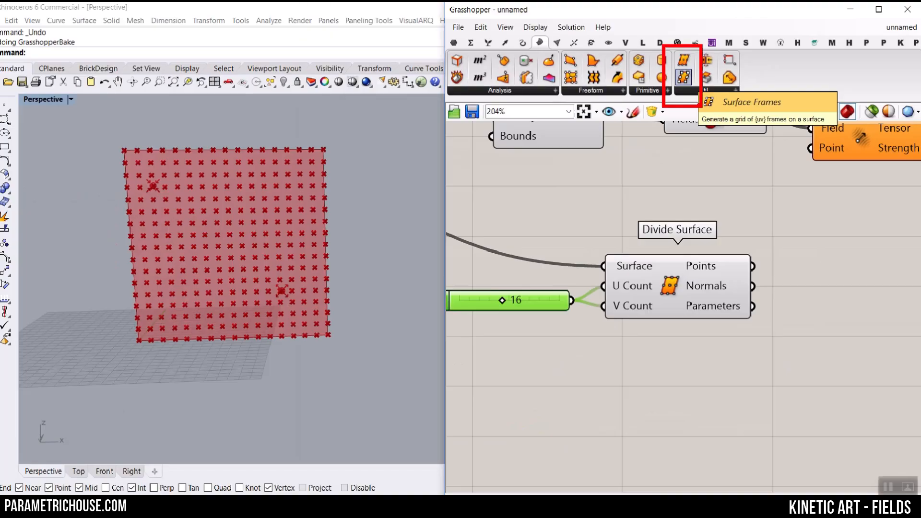
- Flatten Divide Surface's Points output so the division points form a single list
right_drag(728, 312, 626, 257)
scroll(621, 231, up, 2)
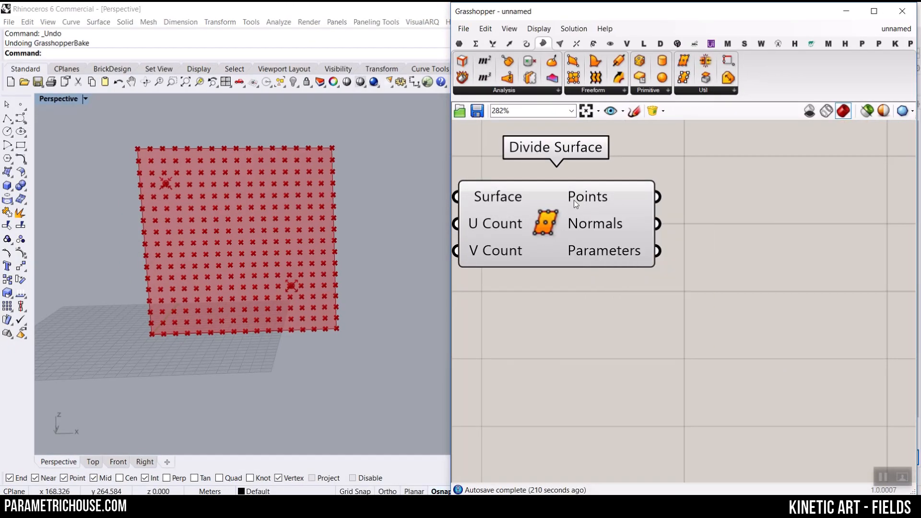
mouse_move(578, 198)
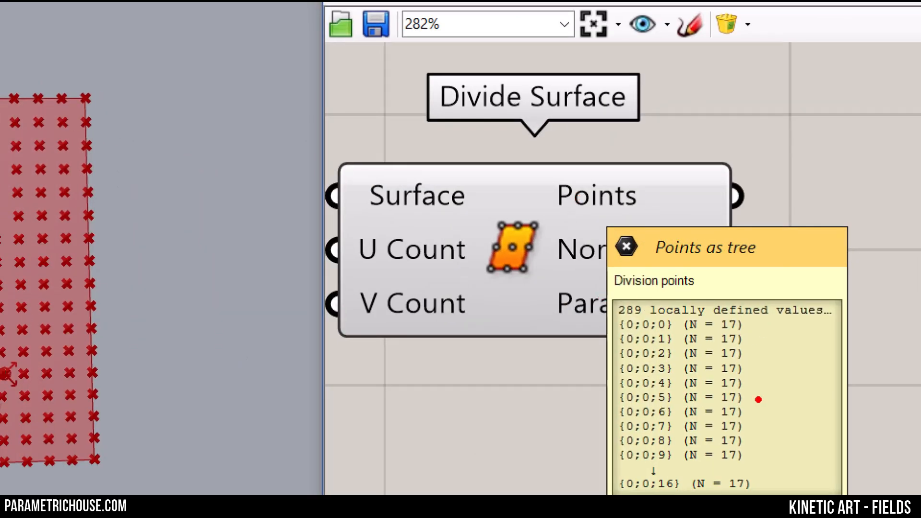
mouse_move(723, 296)
mouse_down()
mouse_move(624, 494)
mouse_move(729, 455)
mouse_move(750, 491)
mouse_up()
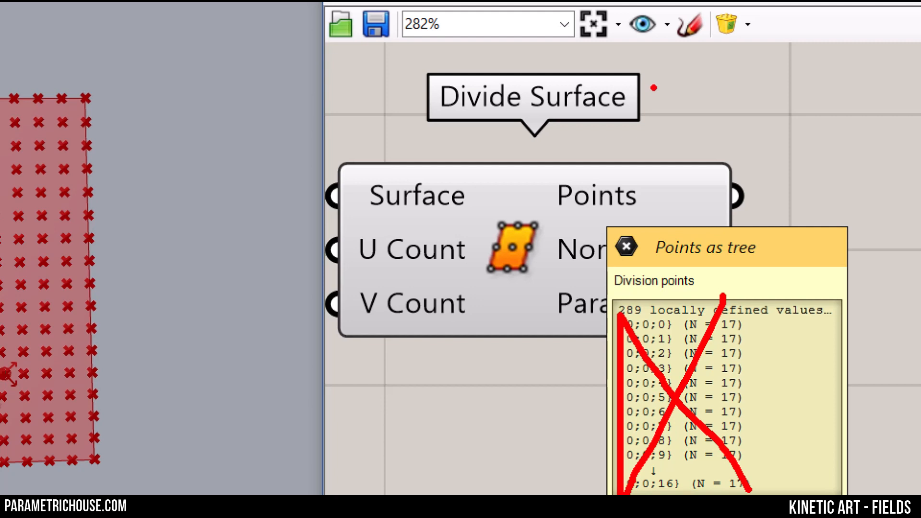
drag(671, 148, 651, 165)
drag(673, 202, 714, 156)
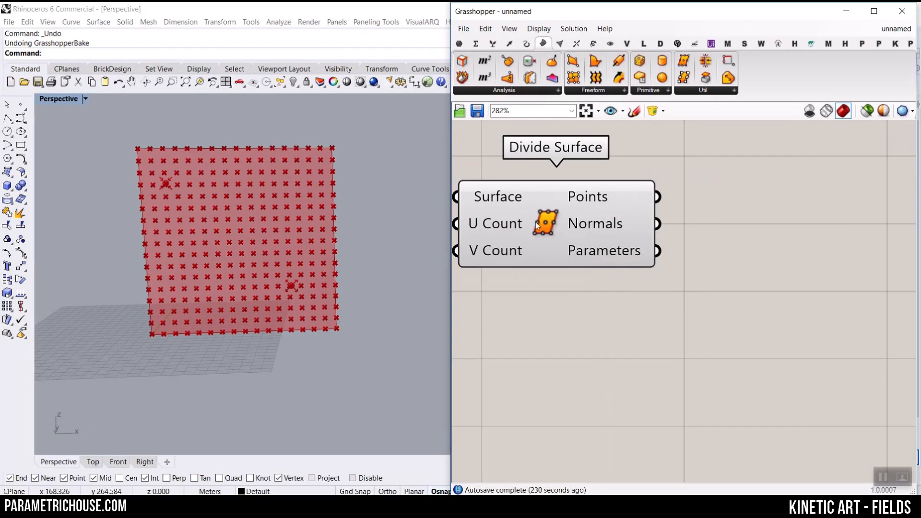
right_click(600, 202)
click(625, 244)
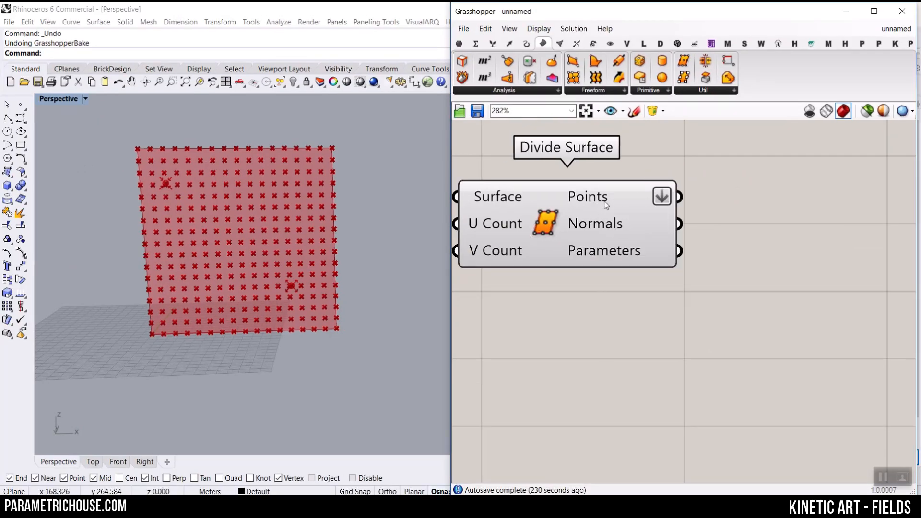
mouse_move(607, 199)
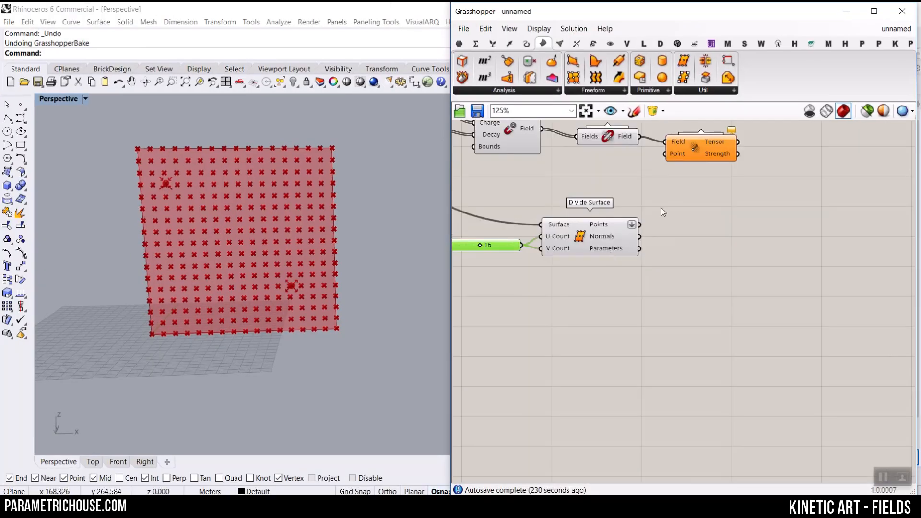
- Connect Divide Surface's flattened Points output to Evaluate Field's Point input
scroll(661, 208, up, 3)
drag(626, 235, 666, 122)
right_drag(705, 166, 606, 314)
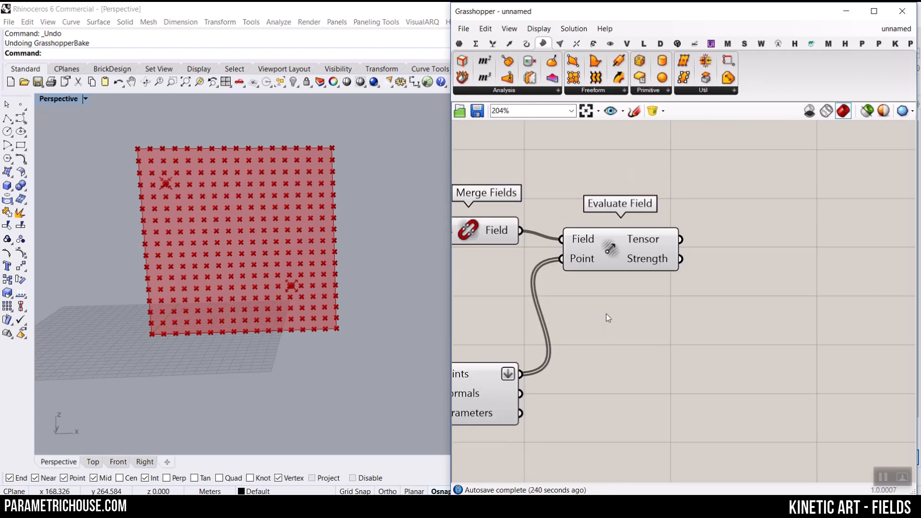
- Add a Vector Display component beside Evaluate Field
scroll(662, 265, up, 2)
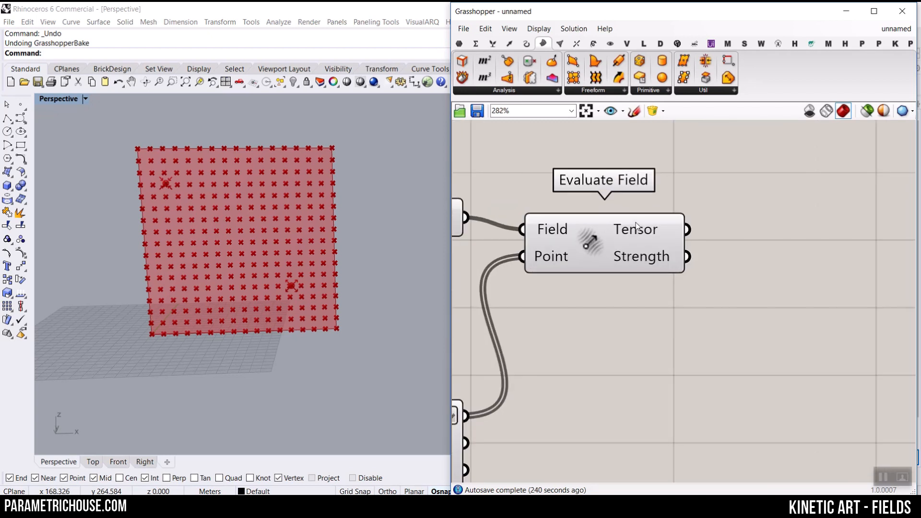
mouse_move(636, 226)
click(610, 43)
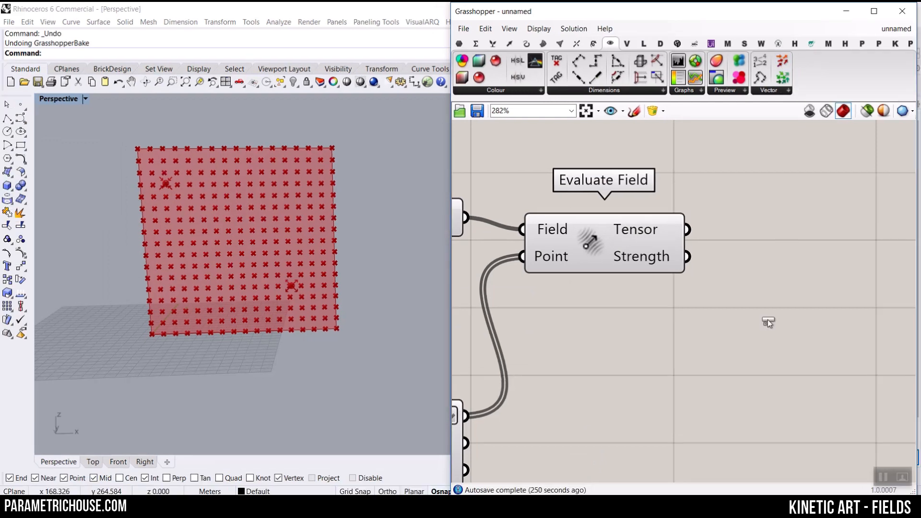
drag(790, 224, 791, 226)
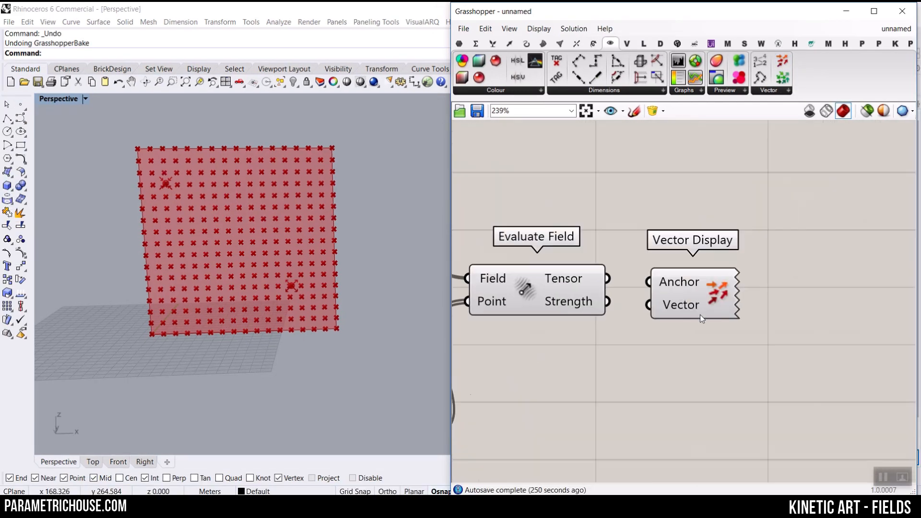
scroll(690, 300, up, 3)
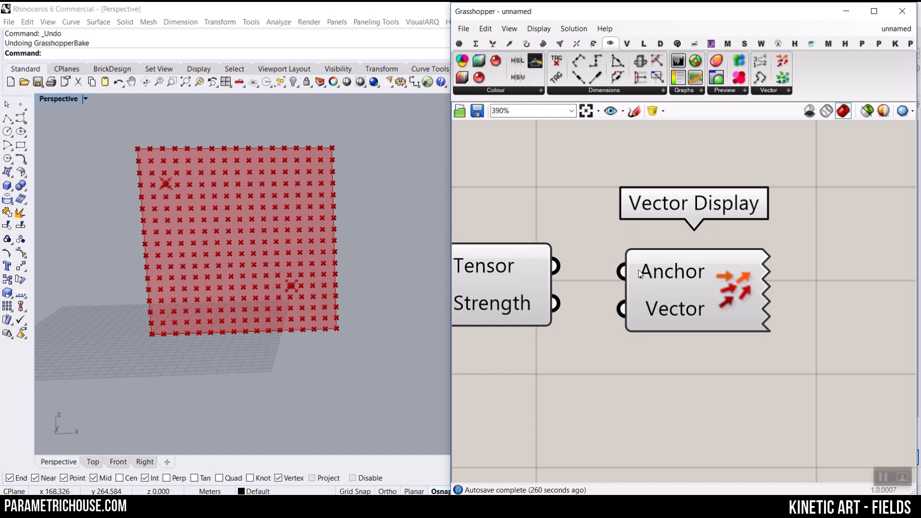
- Connect Evaluate Field's Tensor output to Vector Display's Vector input and move Vector Display lower
scroll(675, 293, down, 4)
scroll(642, 286, up, 2)
drag(737, 282, 741, 379)
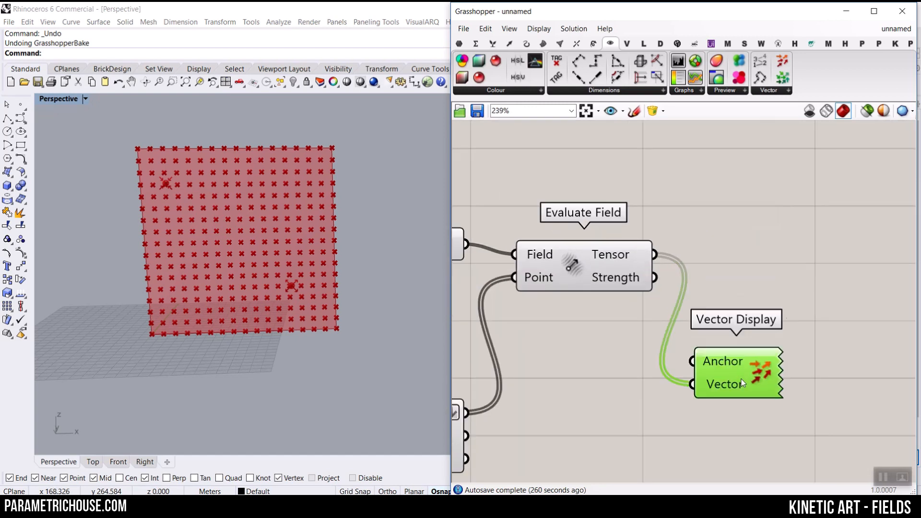
- Connect Divide Surface's Points to Vector Display's Anchor input and turn off Divide Surface's preview
right_drag(605, 396, 660, 313)
scroll(617, 335, down, 1)
drag(607, 331, 788, 341)
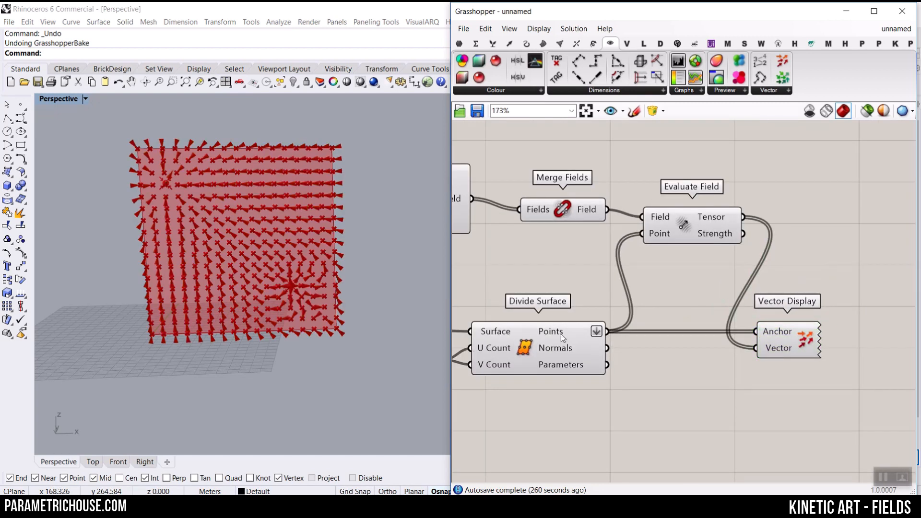
right_click(522, 347)
click(533, 333)
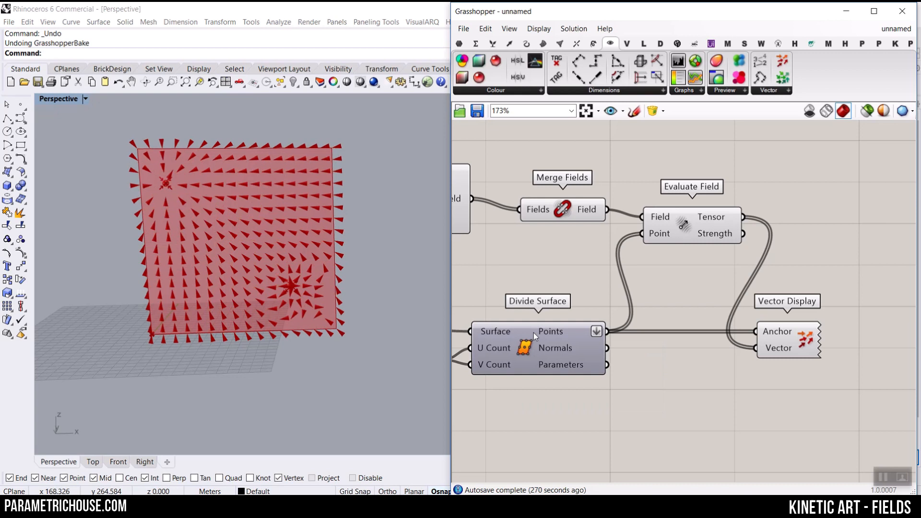
- Shift the first charge point slightly with the upper MD Slider and examine the field arrows around it
scroll(660, 284, down, 5)
scroll(594, 295, up, 6)
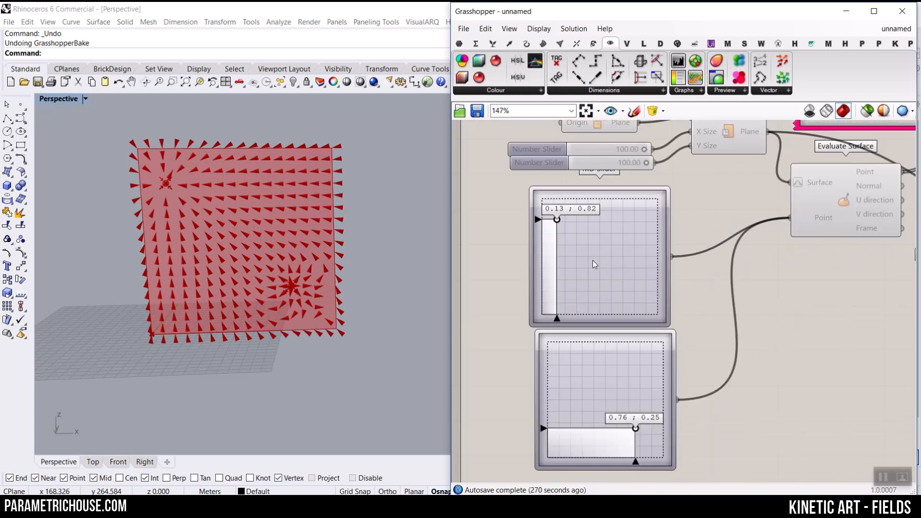
drag(555, 252, 555, 220)
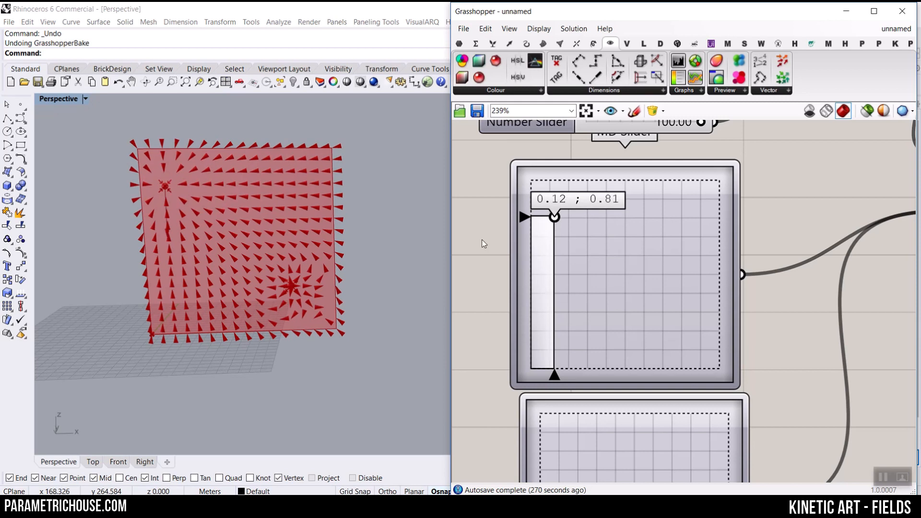
scroll(158, 209, up, 5)
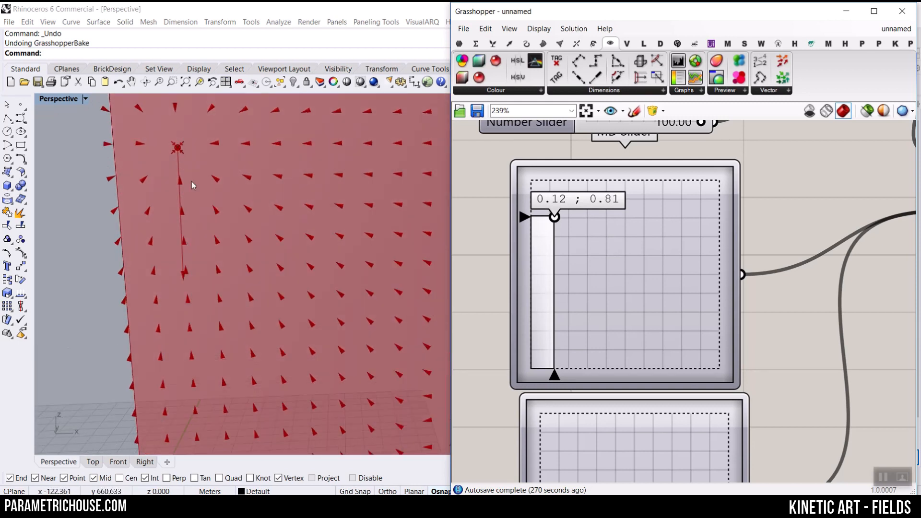
scroll(180, 279, down, 4)
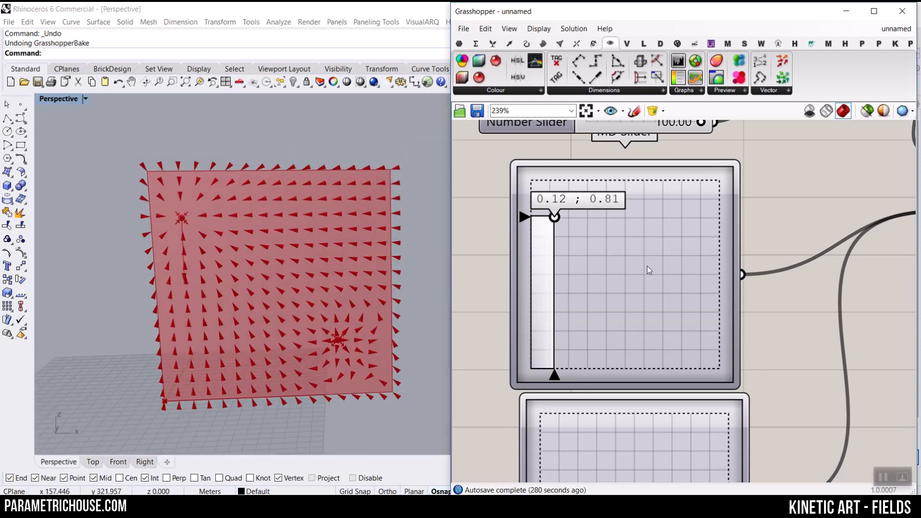
mouse_move(562, 216)
mouse_down()
mouse_move(565, 231)
mouse_move(552, 212)
mouse_move(553, 220)
mouse_up()
scroll(637, 229, down, 5)
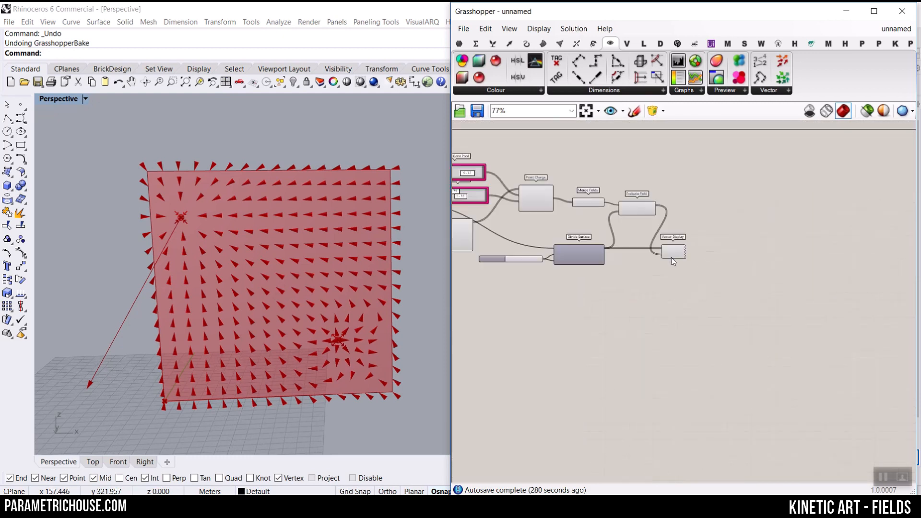
- Add a Unit Vector component to the canvas between Divide Surface and Vector Display
scroll(671, 257, up, 4)
click(801, 245)
double_click(614, 291)
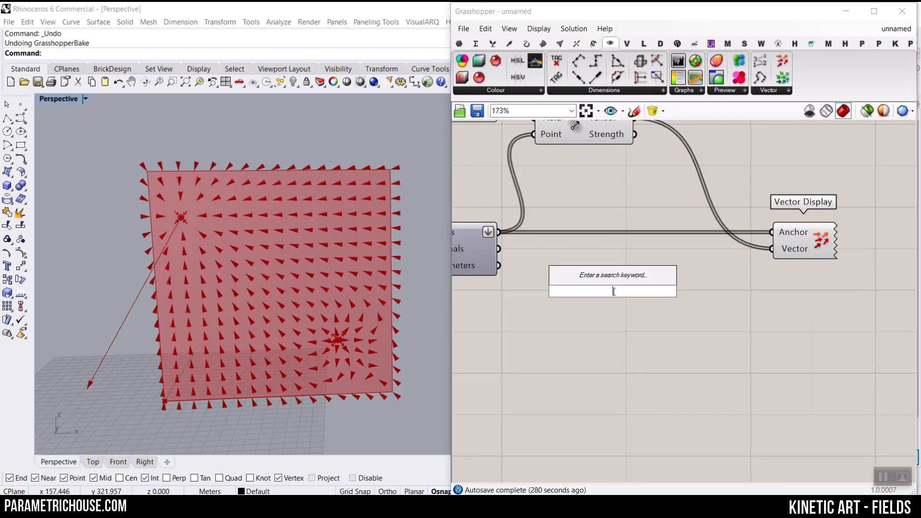
text(unit)
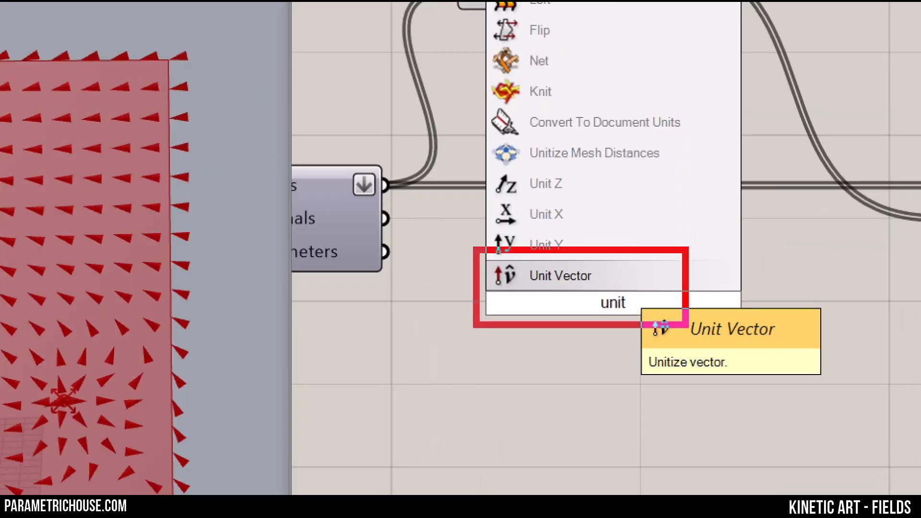
click(603, 277)
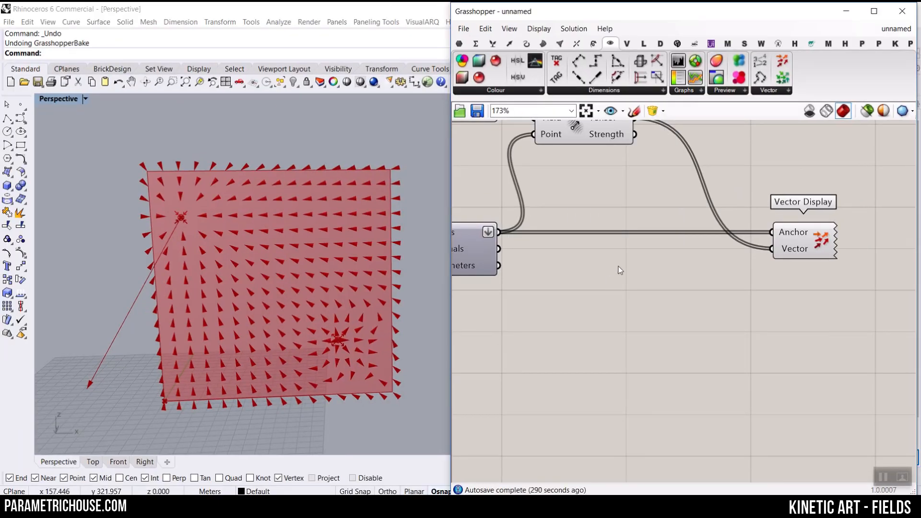
click(509, 44)
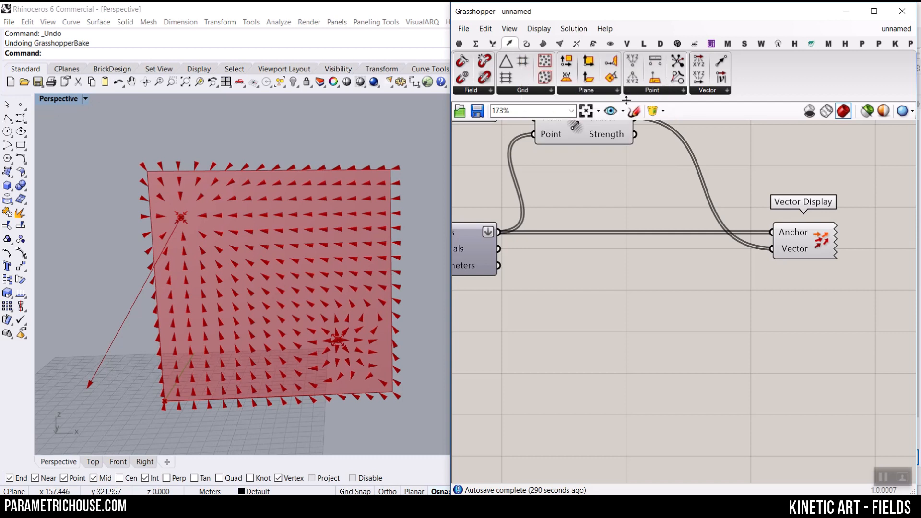
click(718, 91)
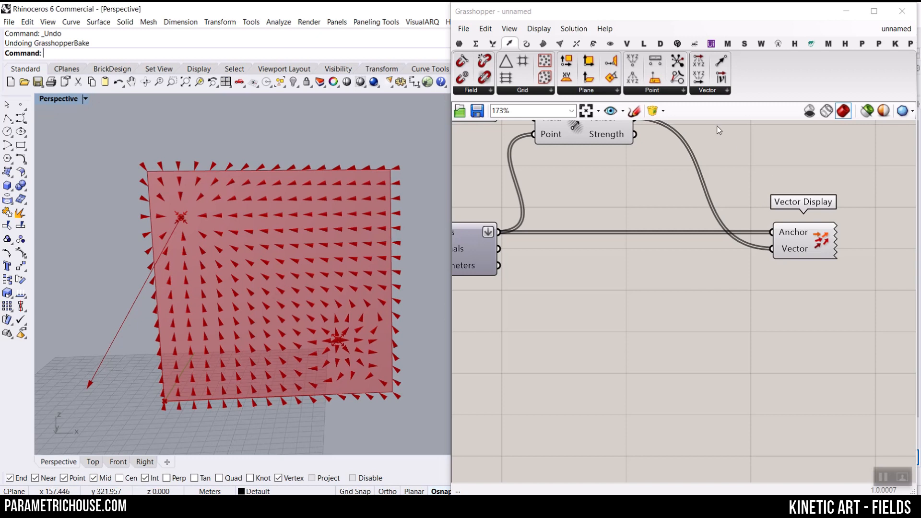
click(700, 92)
drag(724, 148, 658, 278)
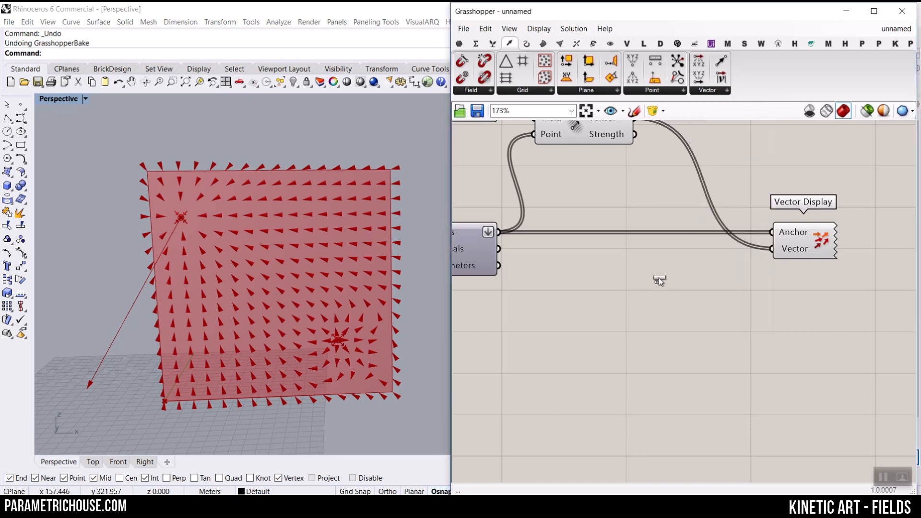
- Connect Evaluate Field's Tensor output to Unit Vector, and Unit Vector's output to Vector Display's Vector input
drag(680, 193, 676, 194)
drag(598, 222, 741, 290)
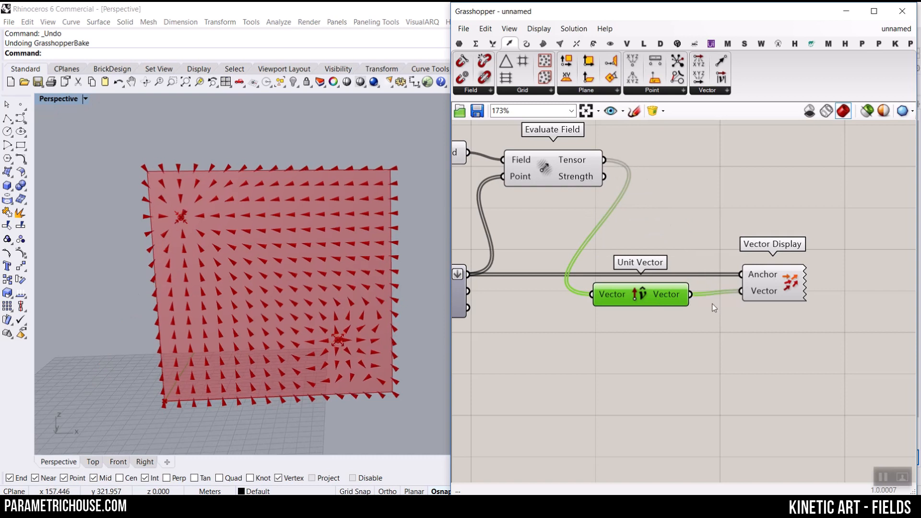
scroll(301, 284, up, 3)
scroll(227, 249, down, 3)
scroll(165, 206, up, 5)
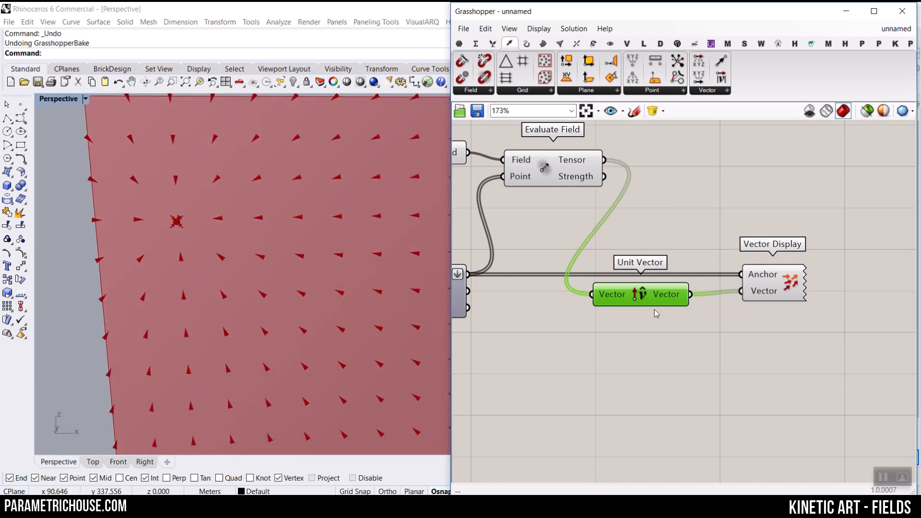
- Move Vector Display away from Unit Vector and apply the expression 5*x to its Vector input
click(777, 294)
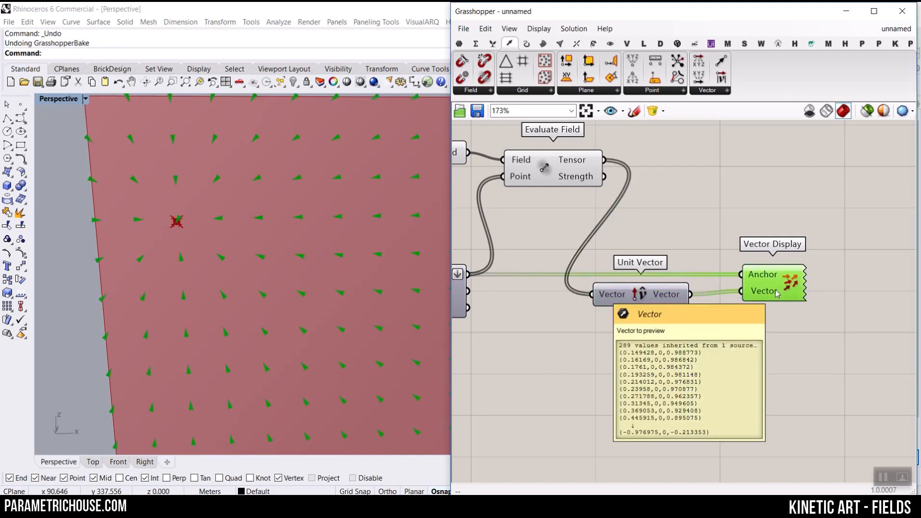
scroll(778, 293, up, 4)
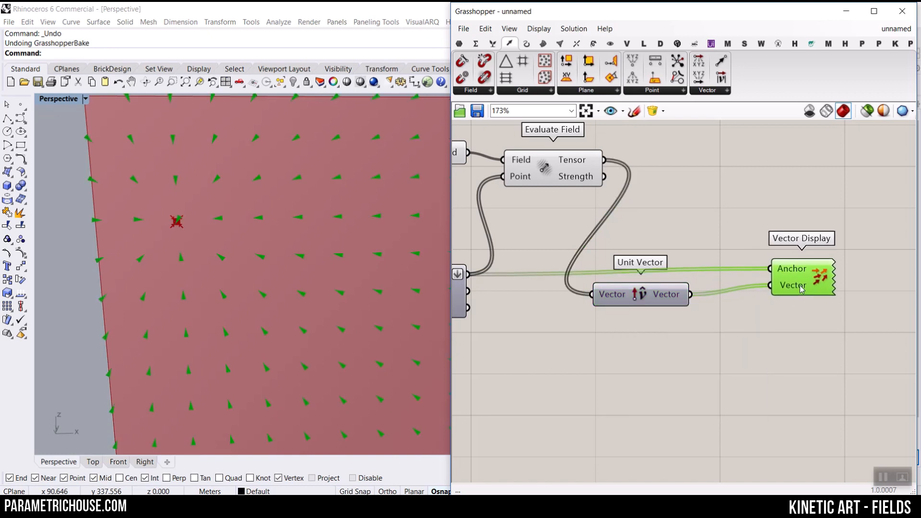
scroll(790, 295, up, 1)
right_click(786, 285)
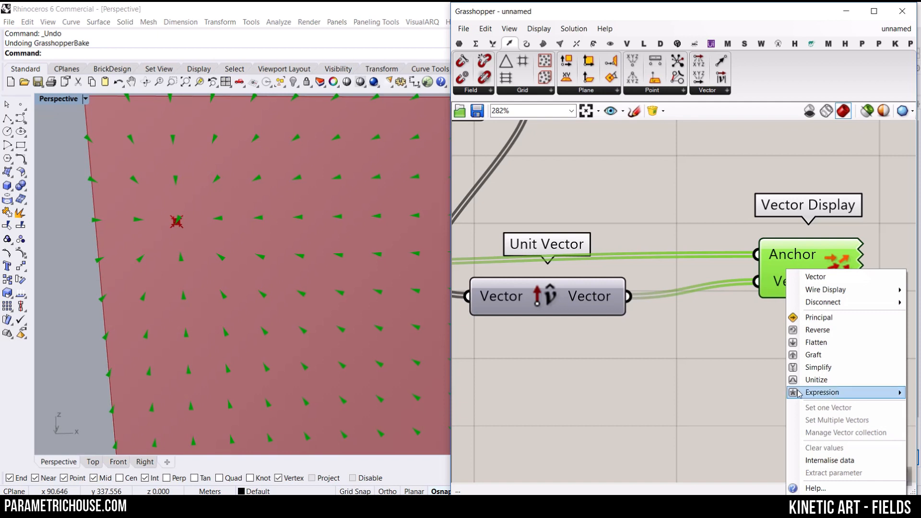
mouse_move(798, 392)
click(730, 406)
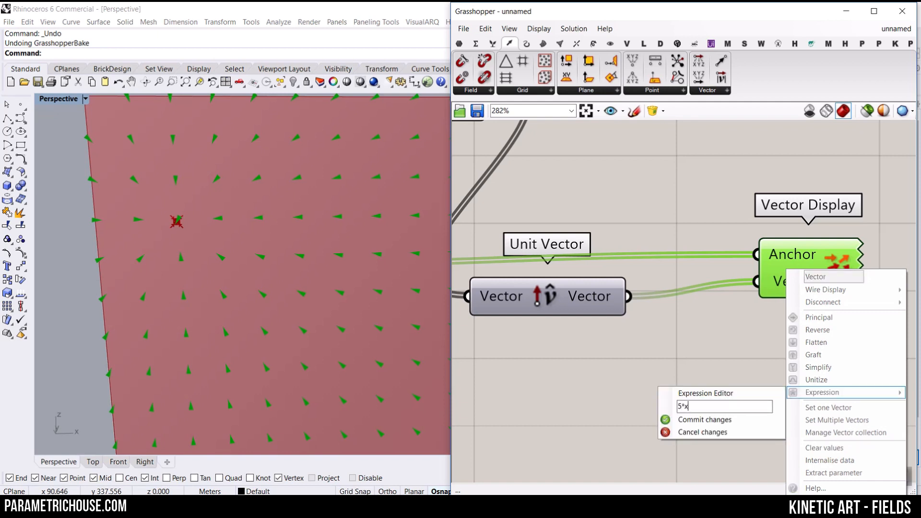
text(5*x)
click(714, 419)
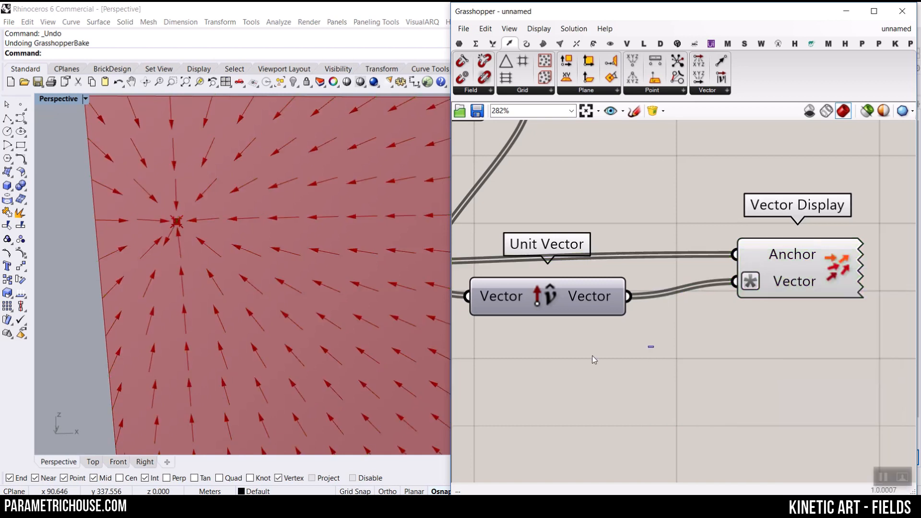
- Shift the first charge point with the upper MD Slider and adjust the Gene Pool values feeding Point Charge
scroll(249, 267, down, 5)
scroll(629, 338, down, 6)
scroll(537, 316, up, 4)
right_drag(460, 268, 504, 272)
mouse_move(503, 274)
mouse_down()
mouse_move(532, 276)
mouse_move(511, 300)
mouse_move(514, 280)
mouse_up()
right_drag(777, 202, 645, 252)
scroll(648, 161, up, 4)
mouse_move(557, 232)
mouse_down()
mouse_move(709, 232)
mouse_move(555, 232)
mouse_up()
mouse_move(730, 263)
mouse_down()
mouse_move(671, 266)
mouse_move(730, 264)
mouse_up()
drag(647, 347, 657, 384)
scroll(677, 275, down, 5)
scroll(679, 270, down, 3)
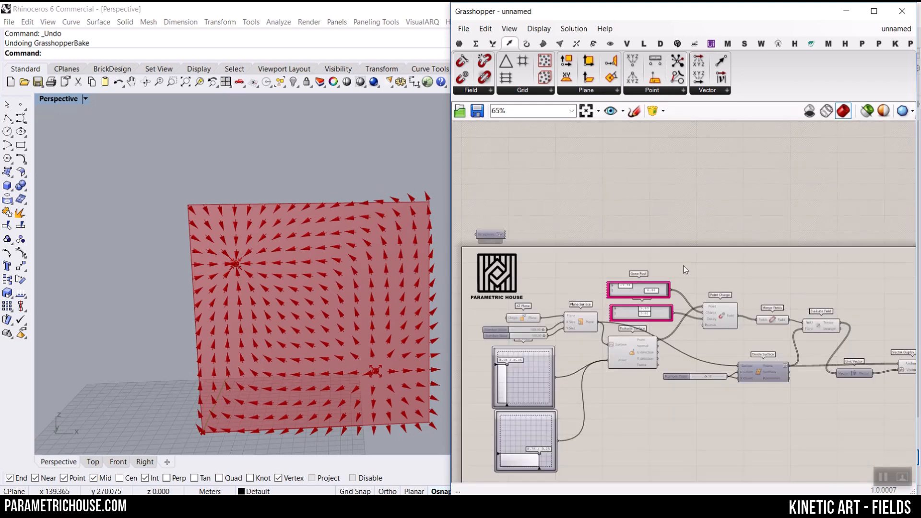
- Move the two Gene Pools feeding Point Charge higher on the canvas
scroll(676, 293, up, 3)
drag(658, 272, 662, 234)
drag(650, 332, 652, 311)
click(700, 289)
- Examine the field arrows around the first charge and delete the Vector Display component
scroll(700, 289, down, 3)
right_drag(910, 395, 615, 384)
scroll(614, 385, up, 3)
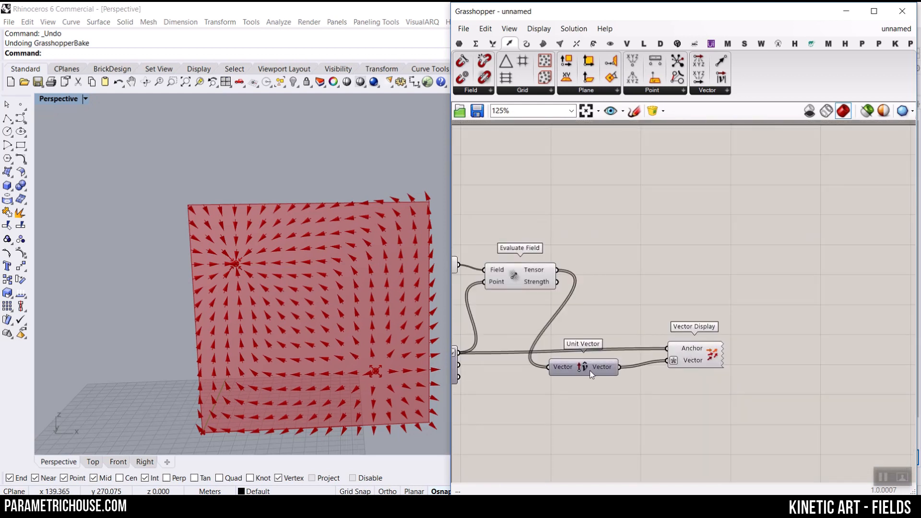
scroll(589, 370, up, 3)
scroll(306, 310, up, 4)
right_drag(306, 311, 282, 289)
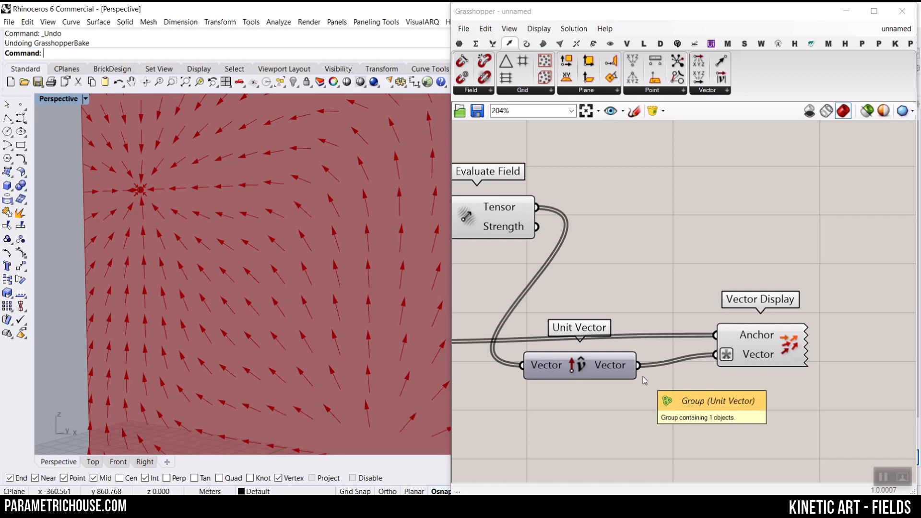
click(787, 344)
key(Delete)
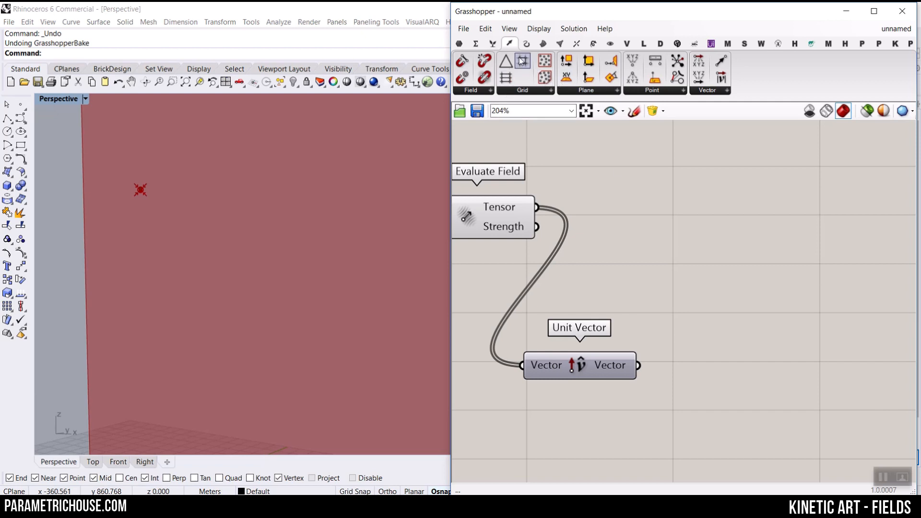
click(608, 92)
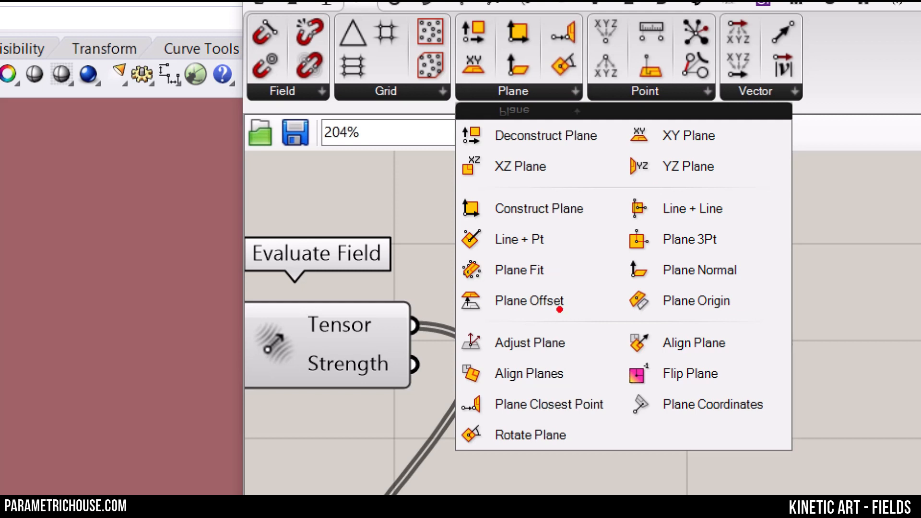
mouse_move(772, 276)
mouse_down()
mouse_move(597, 309)
mouse_move(758, 234)
mouse_move(698, 330)
mouse_up()
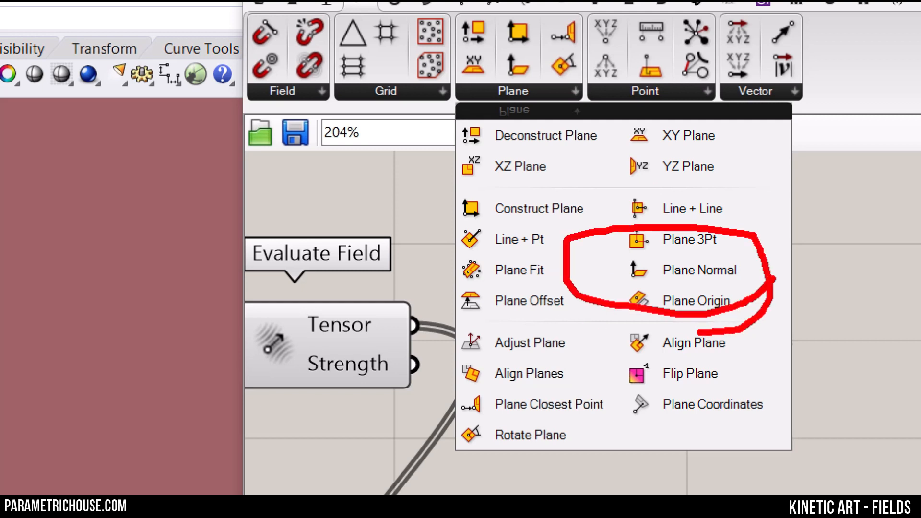
key(w)
drag(508, 294, 296, 174)
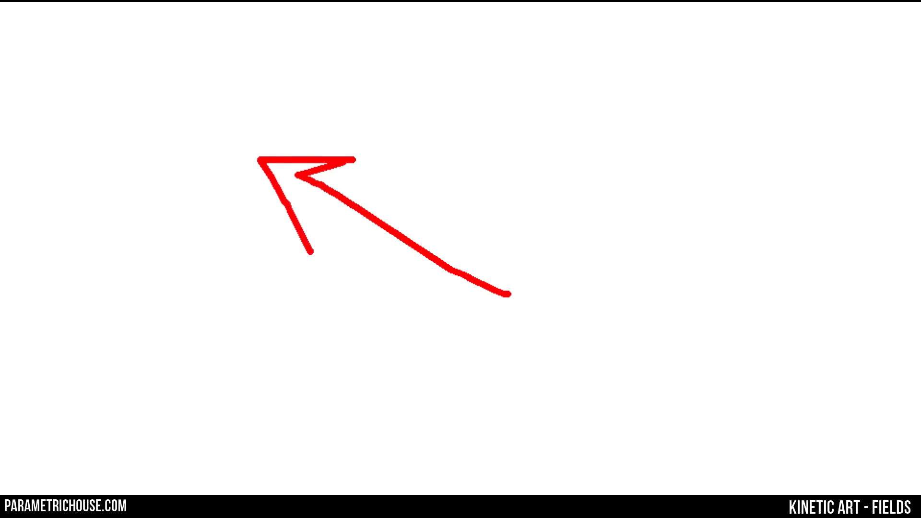
mouse_move(504, 185)
mouse_down()
mouse_move(339, 309)
mouse_move(370, 433)
mouse_move(587, 342)
mouse_move(539, 181)
mouse_up()
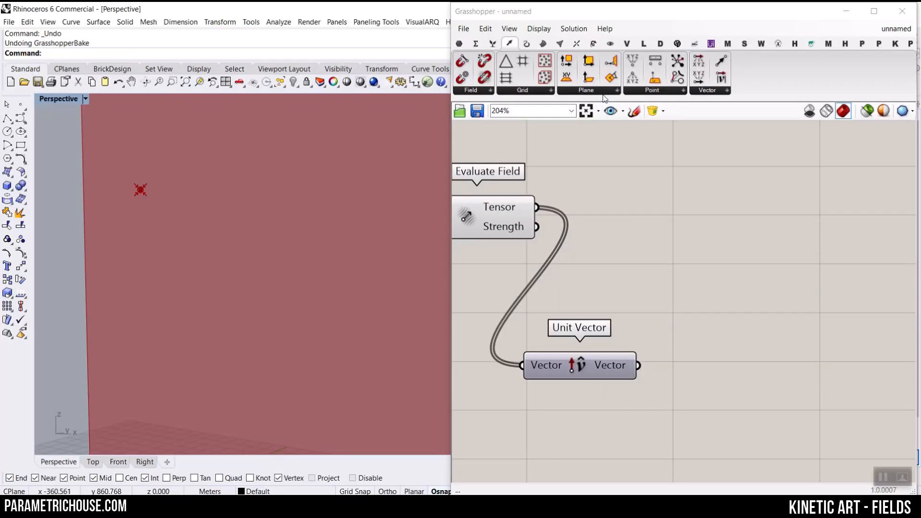
- Add a Plane Normal component and place it between Divide Surface and Unit Vector
click(602, 90)
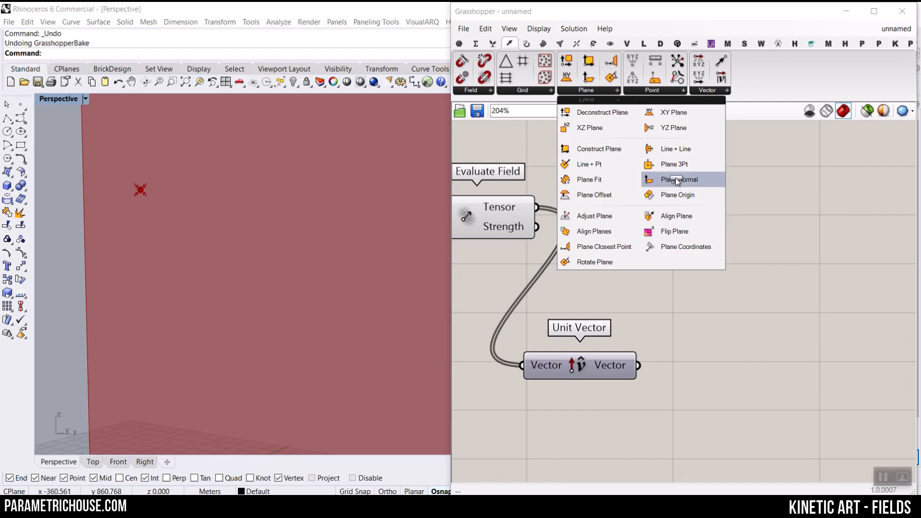
click(675, 179)
click(699, 266)
scroll(626, 289, up, 3)
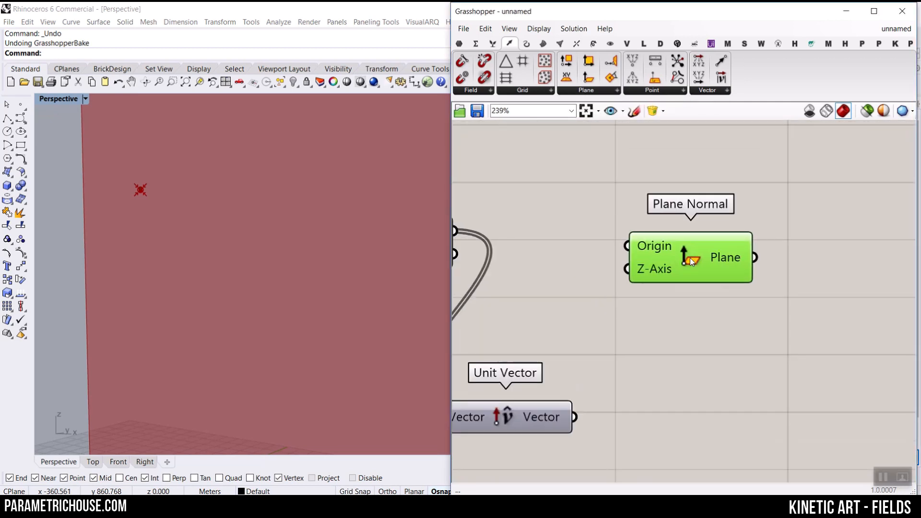
scroll(746, 275, down, 5)
drag(746, 275, 603, 322)
- Connect Divide Surface's Points output to Plane Normal's Origin input
scroll(566, 310, up, 4)
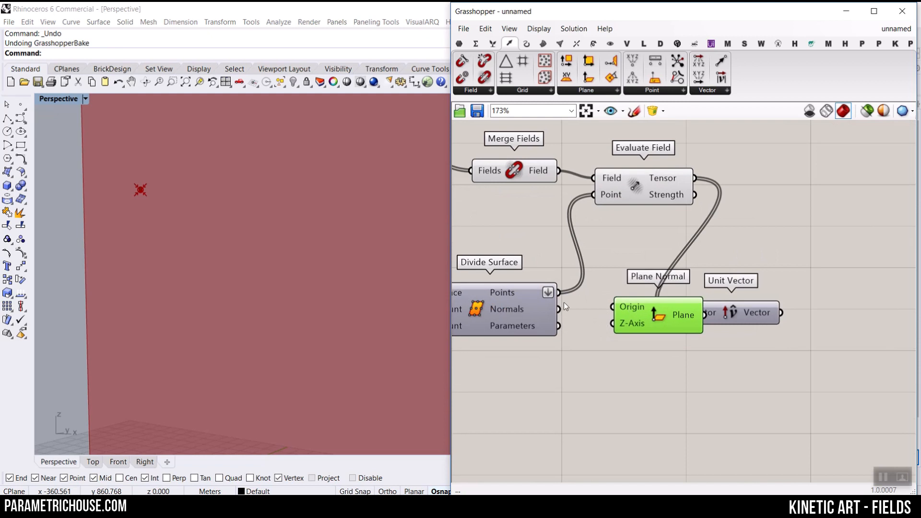
scroll(563, 302, up, 2)
drag(557, 290, 634, 305)
- Arrange Unit Vector beside Evaluate Field with Plane Normal below it, and connect Unit Vector's output to Plane Normal's Z-Axis
scroll(634, 305, up, 2)
drag(739, 255, 851, 305)
drag(710, 344, 736, 230)
drag(748, 190, 746, 154)
right_drag(767, 188, 650, 233)
drag(687, 204, 677, 361)
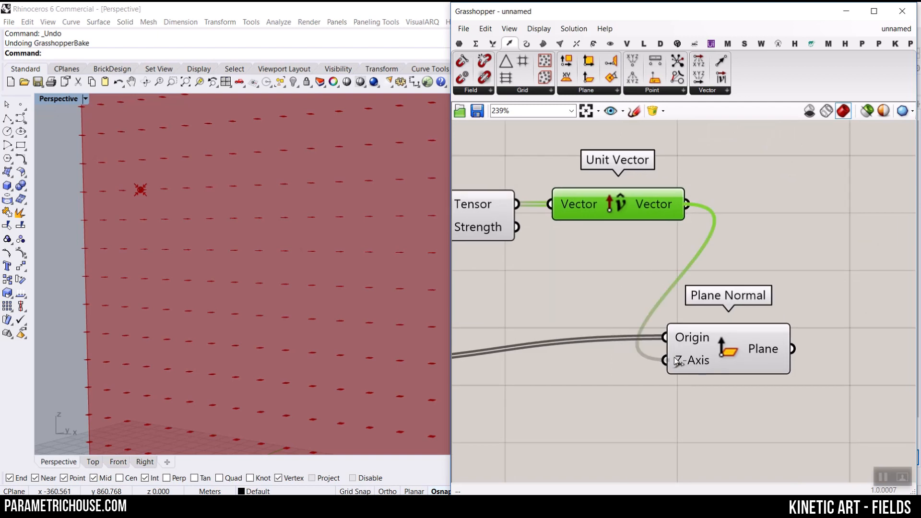
right_drag(677, 361, 597, 297)
drag(642, 290, 692, 305)
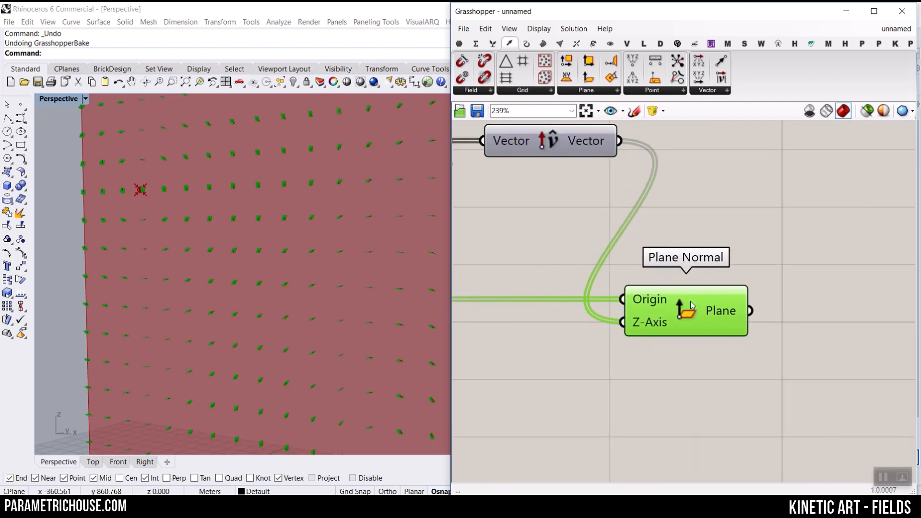
- Set the Preview Plane Size to 5 and examine the oriented planes across the surface
scroll(269, 302, down, 3)
scroll(247, 271, up, 6)
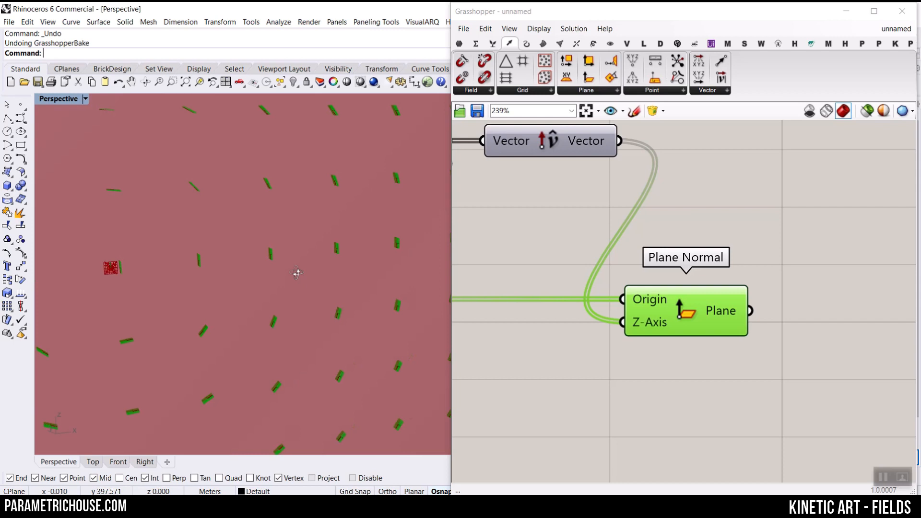
click(539, 28)
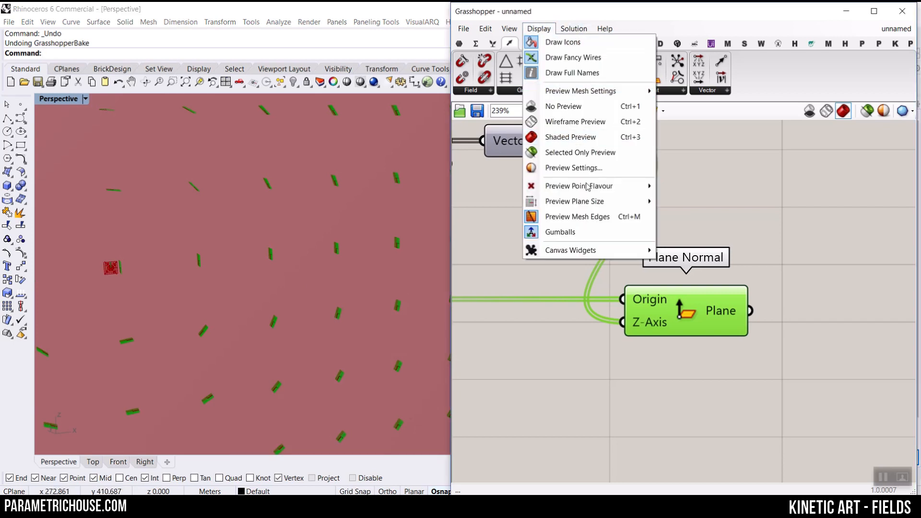
mouse_move(597, 205)
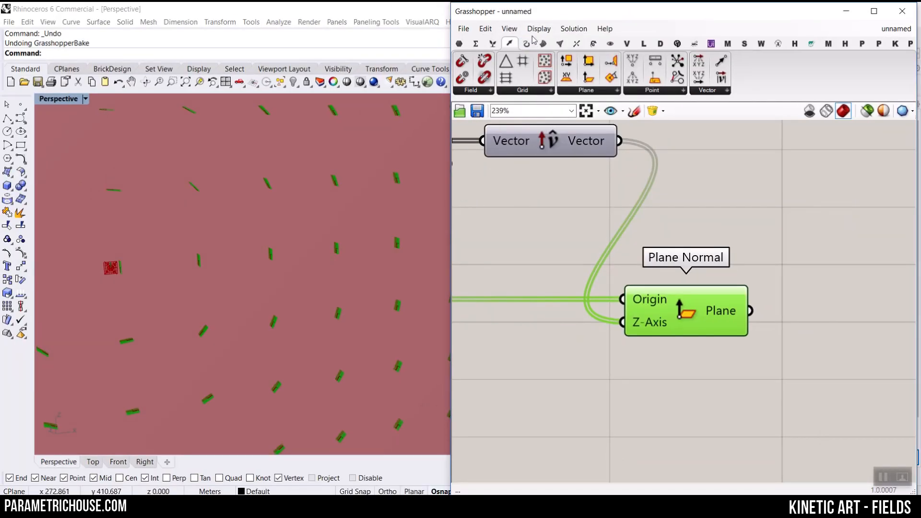
click(538, 29)
mouse_move(559, 205)
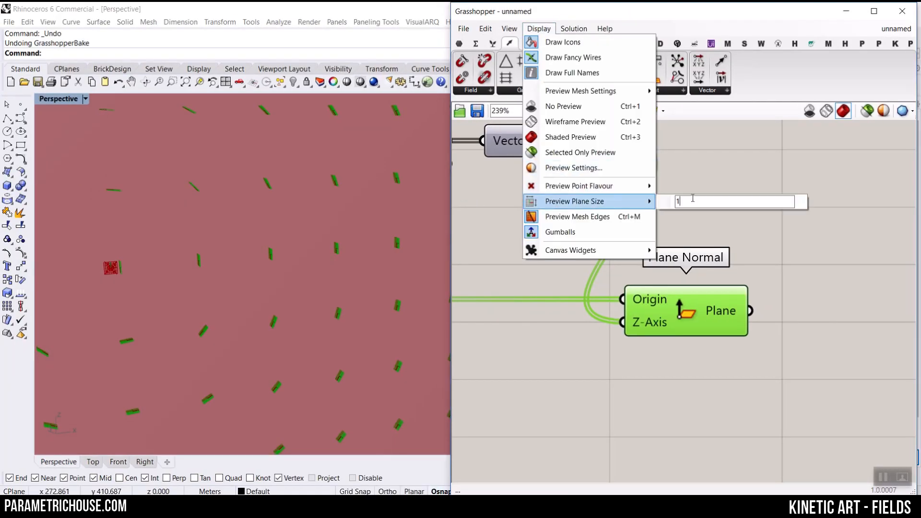
text(5)
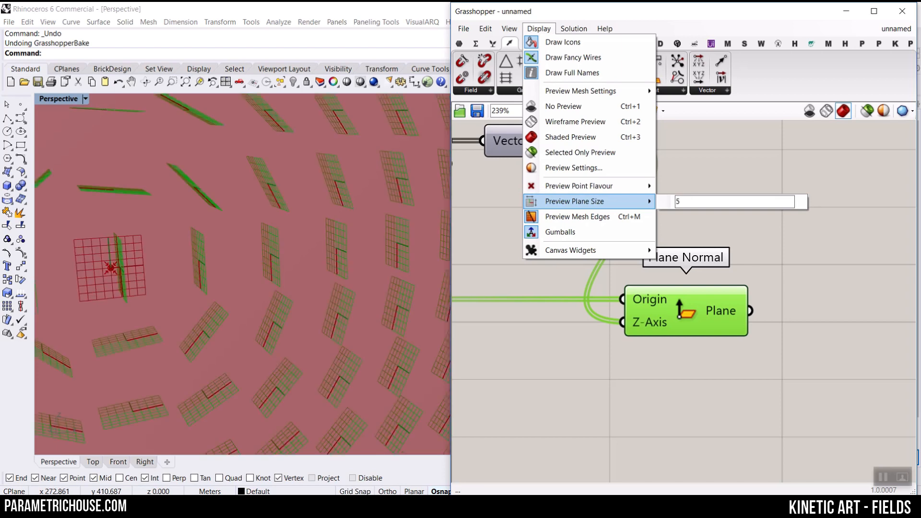
key(Return)
scroll(255, 245, down, 5)
scroll(255, 245, up, 5)
right_drag(253, 236, 416, 244)
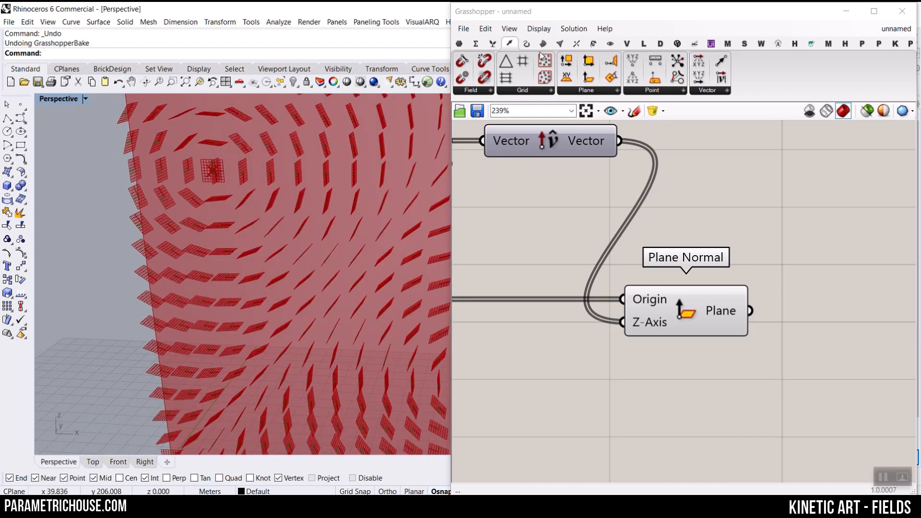
- Add a Polygon component beside Plane Normal
click(526, 43)
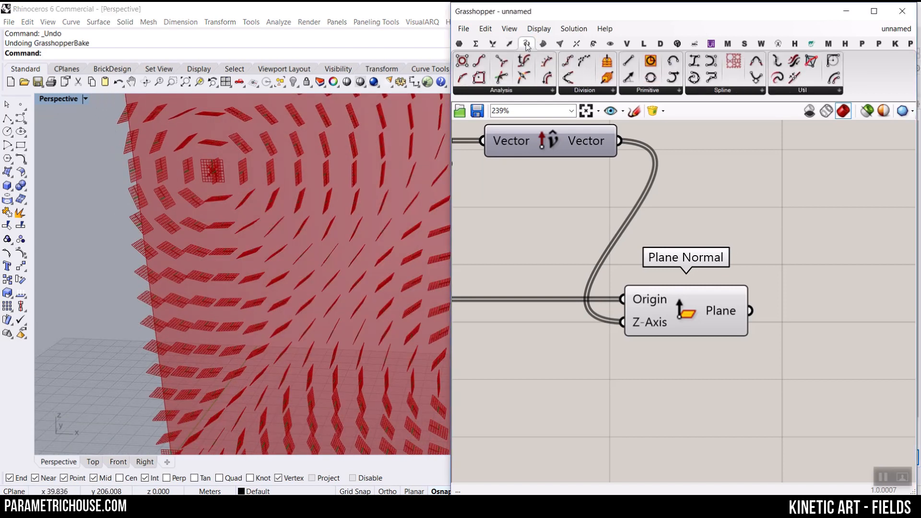
click(673, 92)
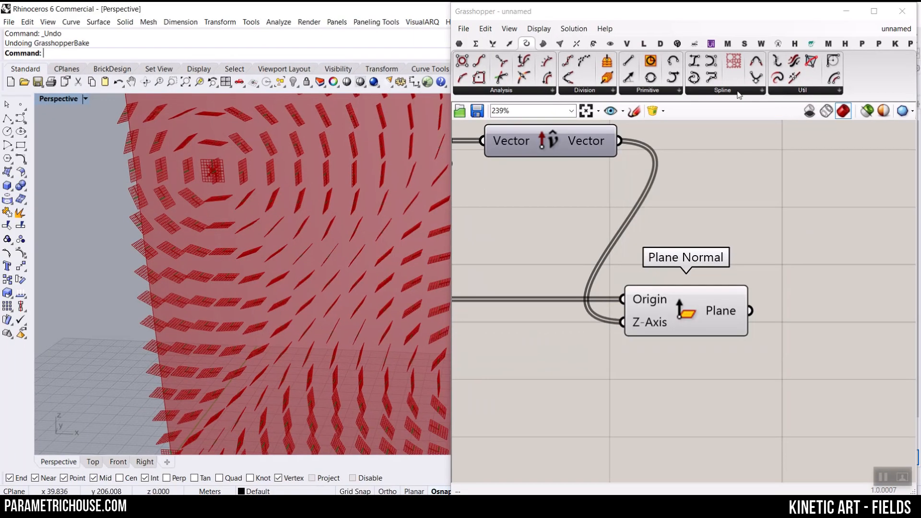
click(669, 94)
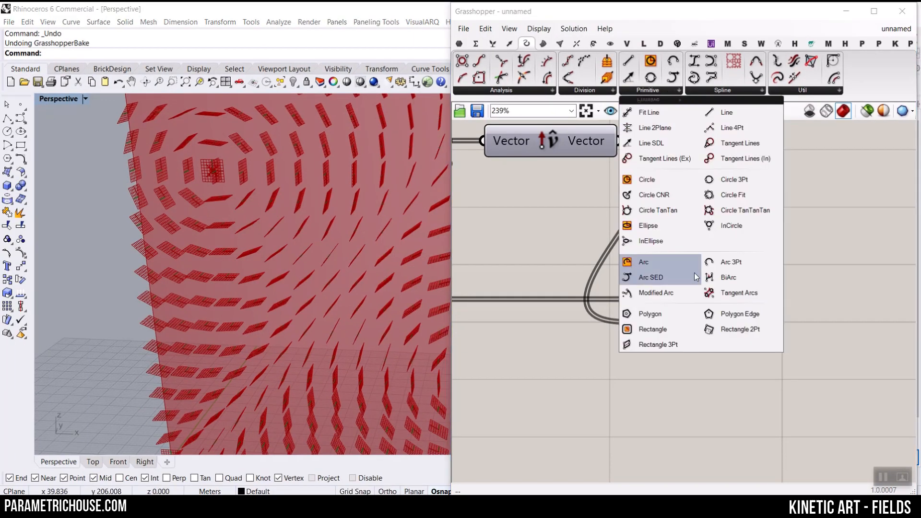
click(659, 314)
scroll(829, 346, up, 2)
scroll(830, 348, up, 1)
click(825, 362)
- Connect Plane Normal's Plane output to Polygon's Plane input
scroll(824, 362, down, 4)
right_drag(824, 362, 657, 287)
drag(657, 287, 698, 285)
scroll(595, 269, up, 2)
drag(591, 255, 643, 263)
right_drag(519, 255, 562, 244)
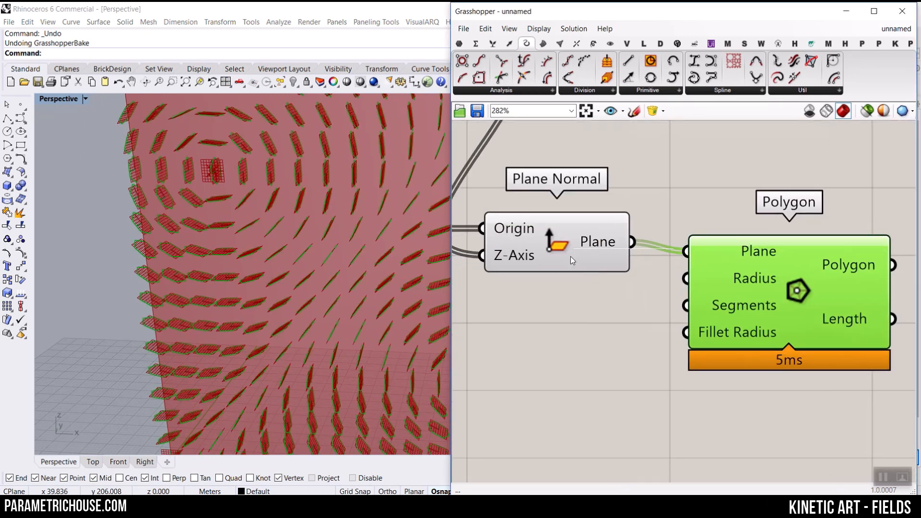
- Hide the Plane Normal preview and view the polygons across the whole surface
right_click(558, 237)
click(571, 256)
scroll(391, 257, down, 4)
right_drag(390, 257, 329, 227)
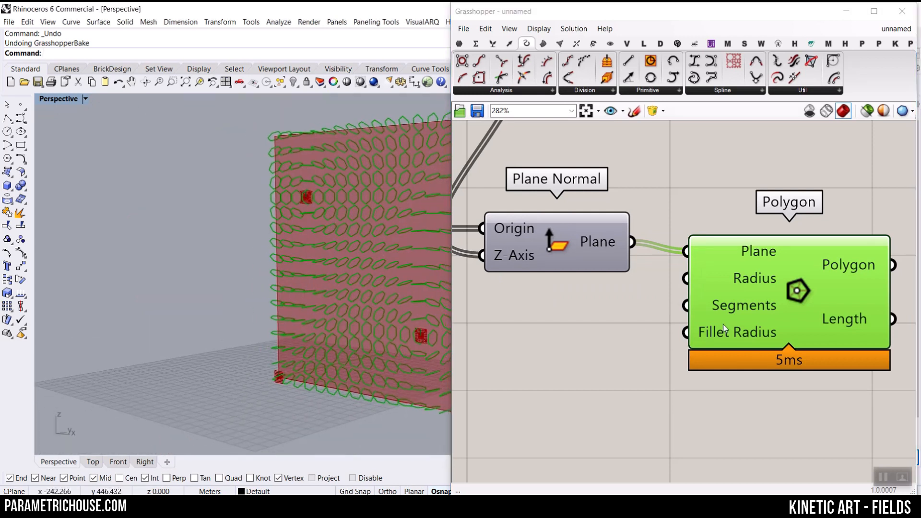
- Move the Polygon component farther from Plane Normal to make room for its input sliders
right_drag(729, 338, 689, 276)
scroll(689, 276, down, 2)
drag(736, 272, 807, 289)
scroll(611, 253, up, 2)
click(600, 261)
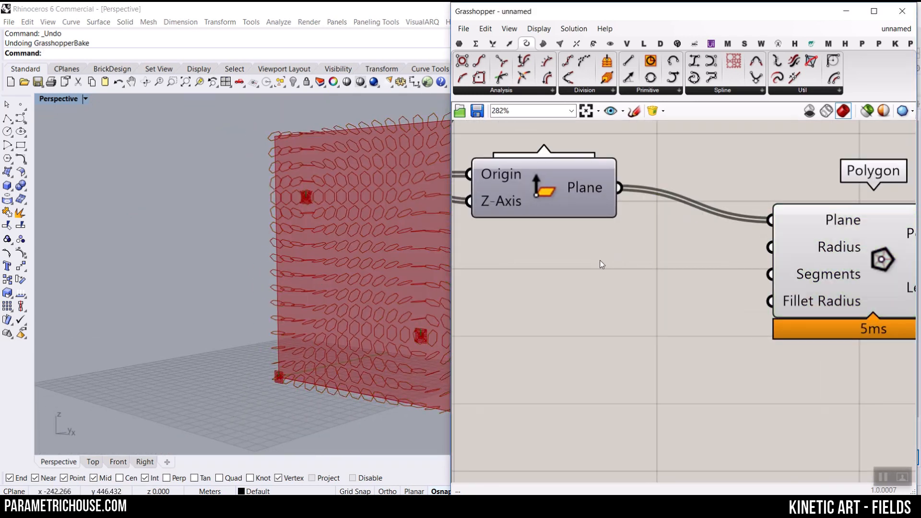
- Add a number slider starting at 1.0, connect it to Polygon's Radius, and set it to 1.7
double_click(570, 242)
text(1..)
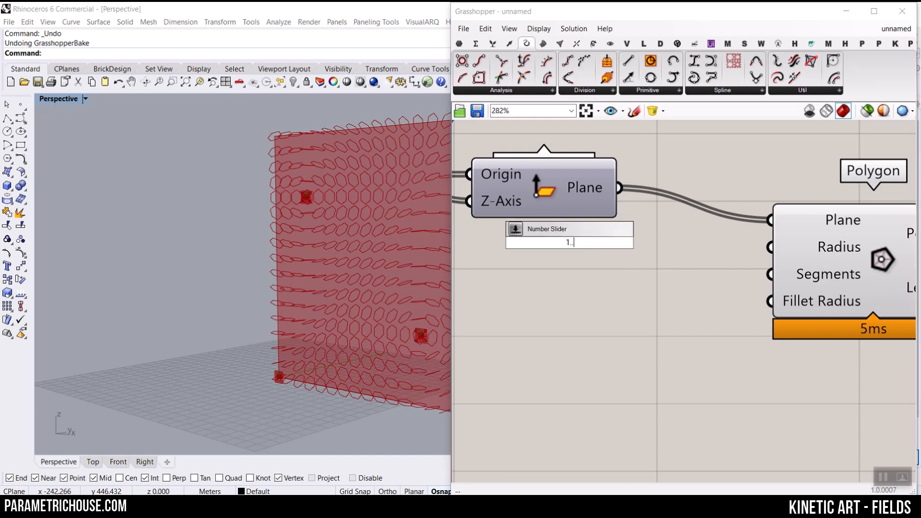
key(Return)
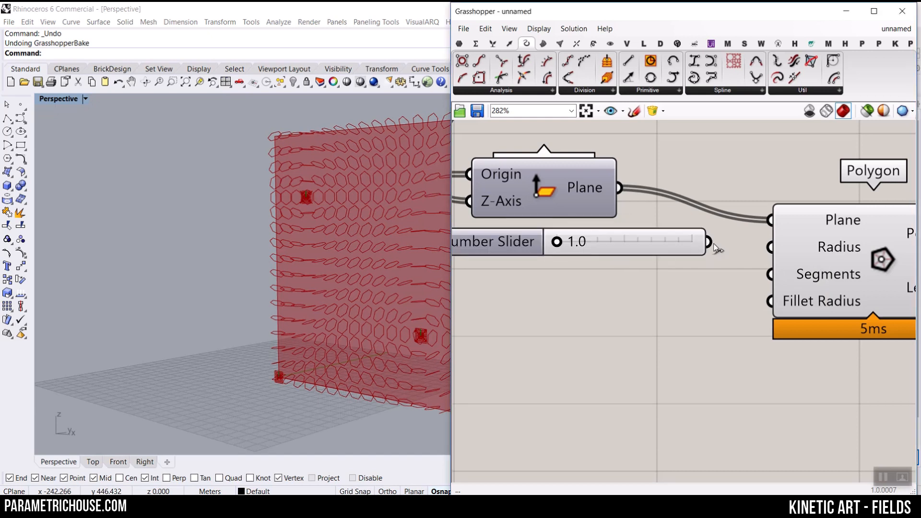
drag(715, 247, 767, 247)
drag(558, 243, 579, 246)
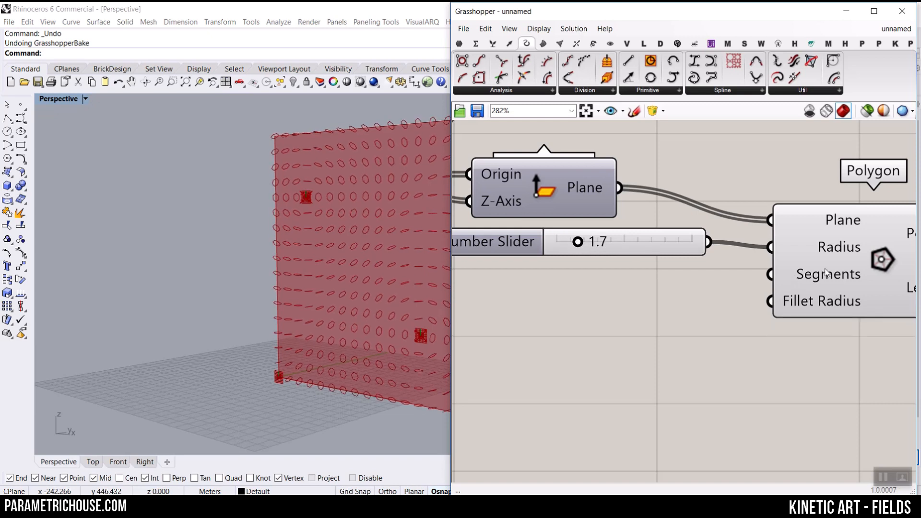
- Add a 3 to 12 number slider, connect it to Polygon's Segments at 3, and examine the triangles
double_click(572, 300)
text(3..12)
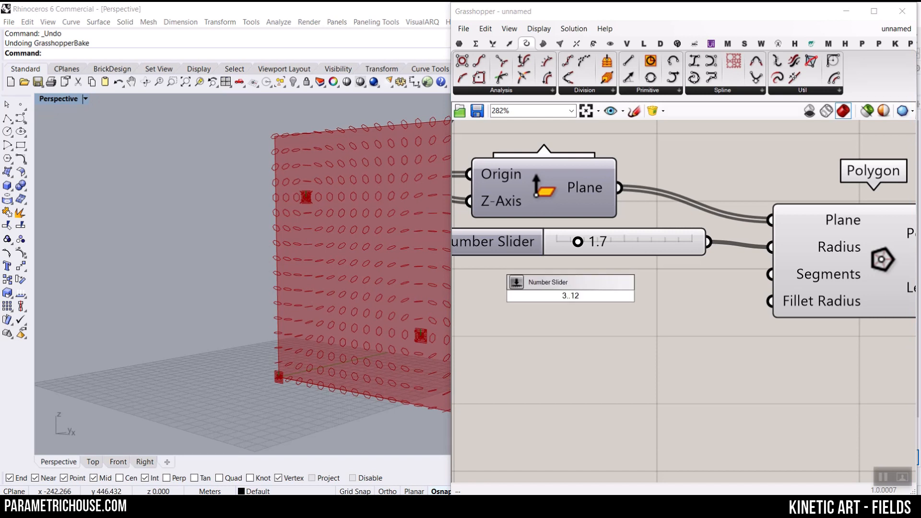
key(Return)
click(603, 300)
drag(777, 277, 771, 274)
right_drag(339, 257, 338, 189)
scroll(347, 217, up, 5)
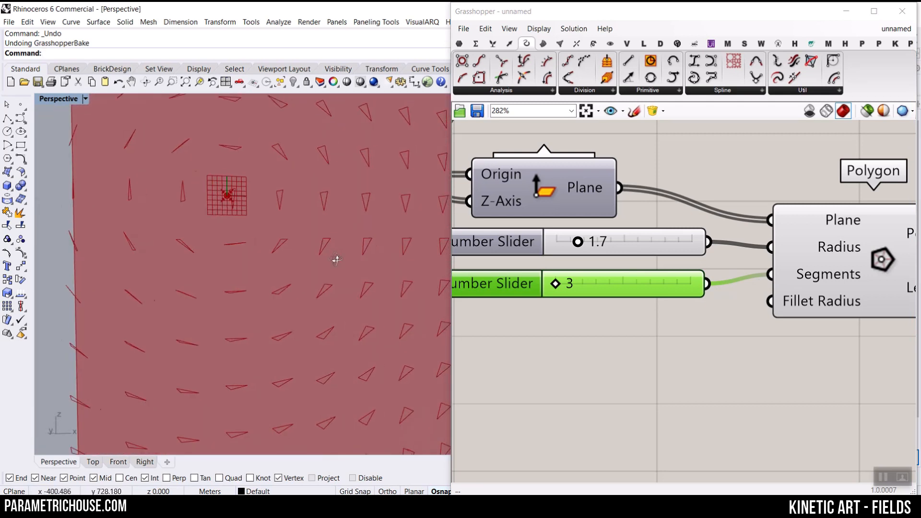
right_drag(337, 260, 325, 259)
right_drag(415, 281, 355, 230)
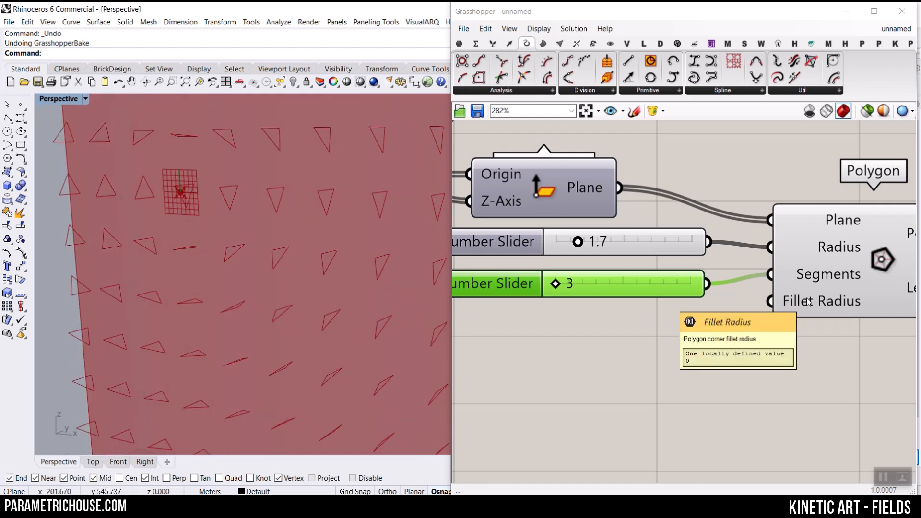
- Try filleting the polygon corners with a 1.25 number slider on Fillet Radius, and delete the slider
double_click(623, 345)
text(1.)
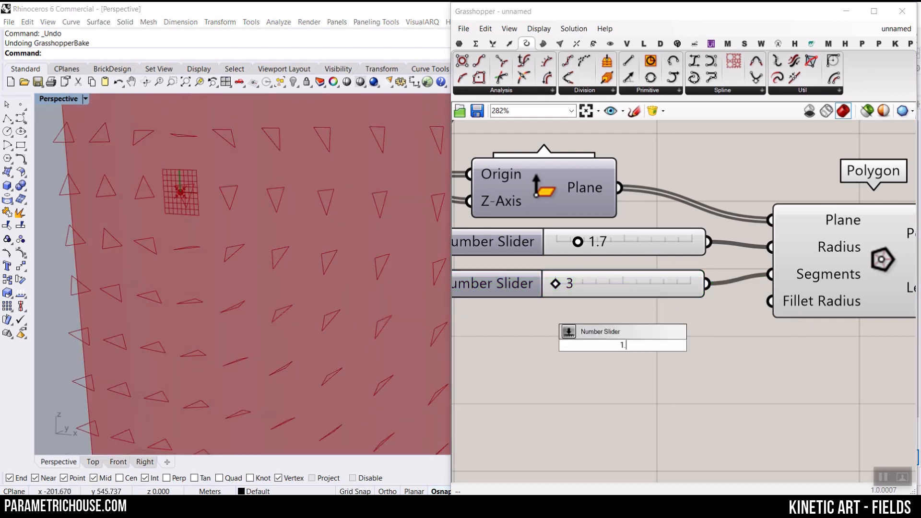
key(Return)
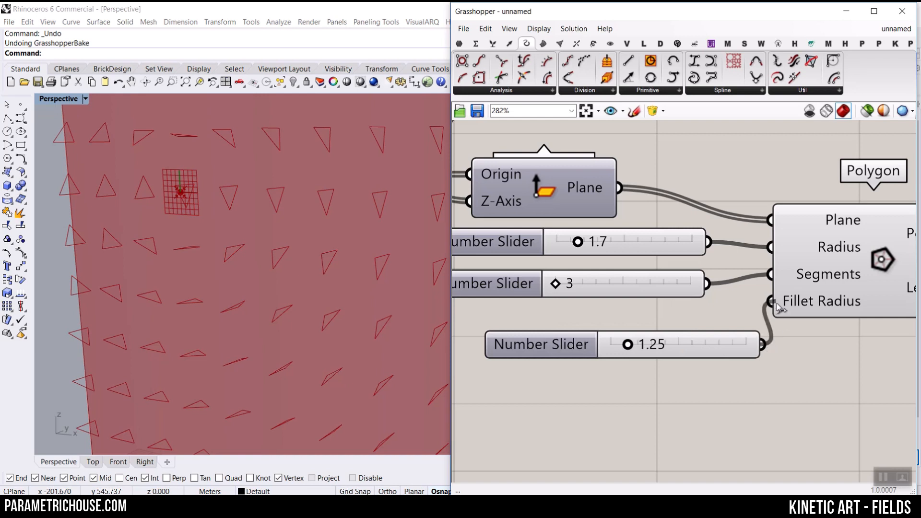
drag(778, 306, 776, 306)
mouse_move(628, 345)
mouse_down()
mouse_move(613, 346)
mouse_move(620, 349)
mouse_up()
right_drag(350, 268, 334, 280)
key(Delete)
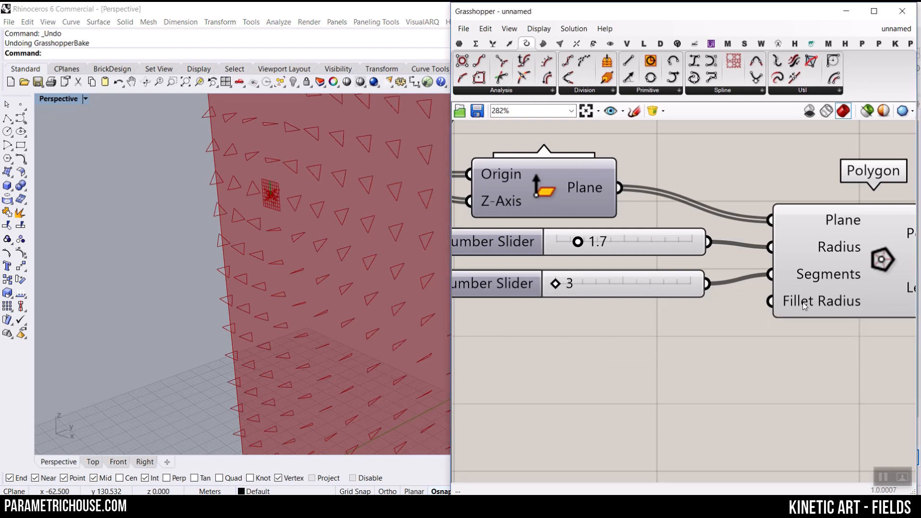
- Move the first charge to 0.17 ; 0.8 on its MD Slider and view the reoriented triangles
scroll(208, 273, down, 6)
right_drag(210, 278, 294, 269)
scroll(293, 269, down, 1)
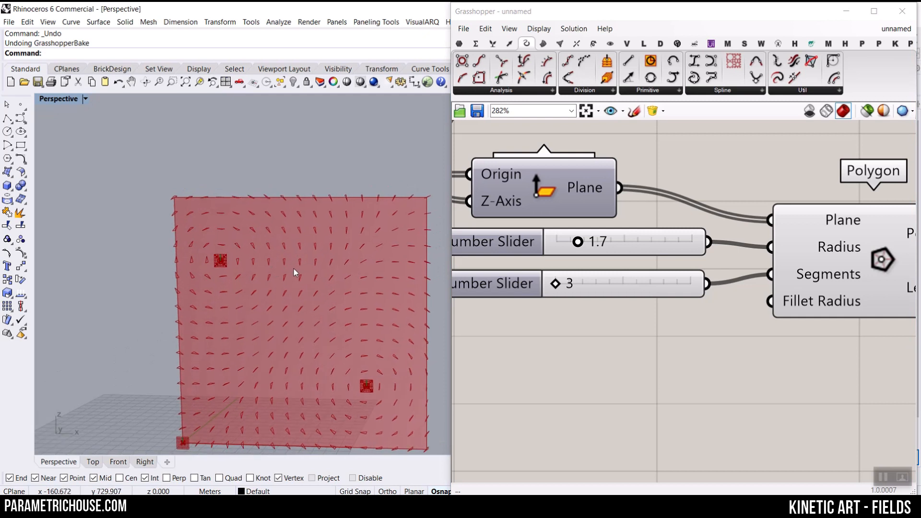
scroll(644, 310, down, 5)
right_drag(559, 329, 665, 315)
scroll(531, 281, up, 2)
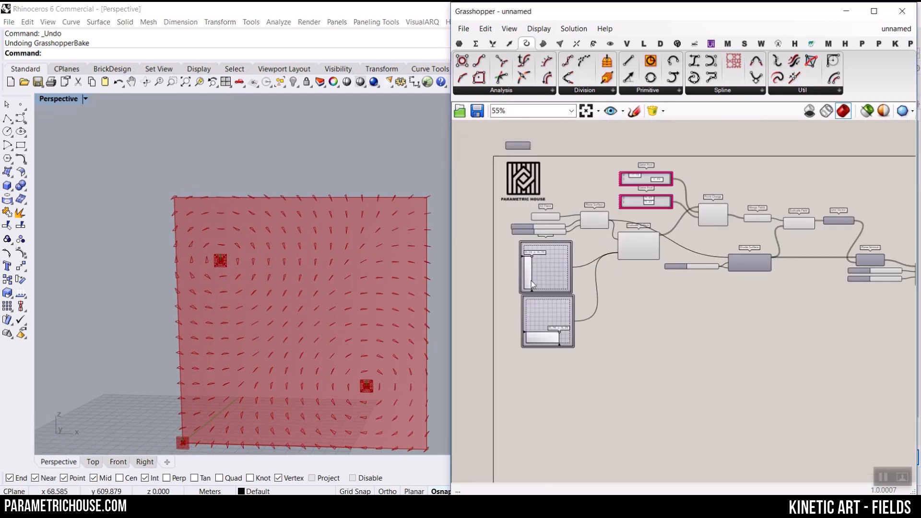
scroll(555, 229, up, 3)
mouse_move(531, 245)
mouse_down()
mouse_move(539, 275)
mouse_move(528, 237)
mouse_up()
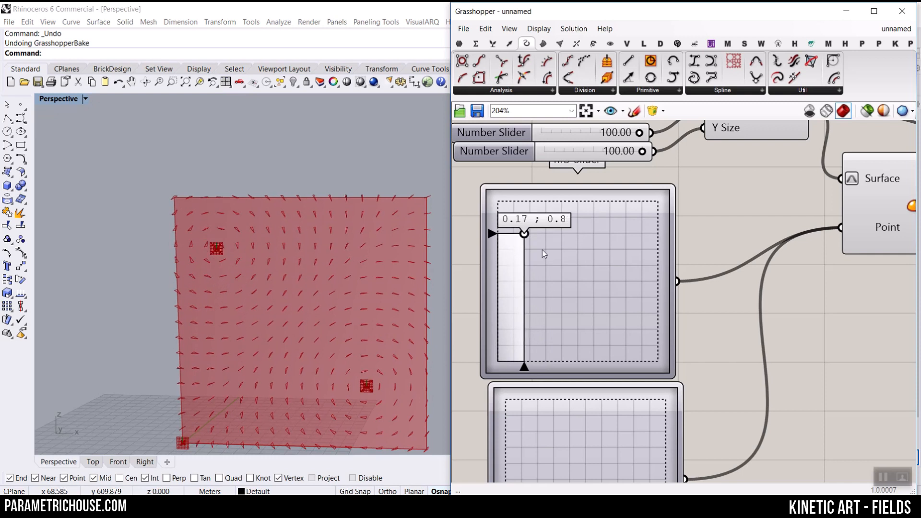
right_drag(318, 286, 308, 288)
- Test other segment counts for the polygons and return the Segments slider to 3
scroll(569, 280, down, 2)
scroll(569, 280, down, 3)
right_drag(820, 288, 684, 294)
scroll(685, 294, up, 5)
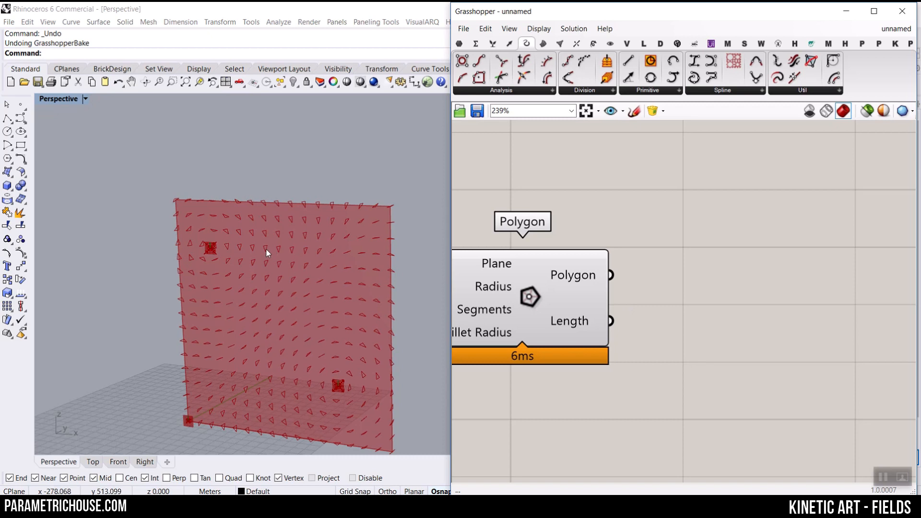
scroll(248, 264, up, 5)
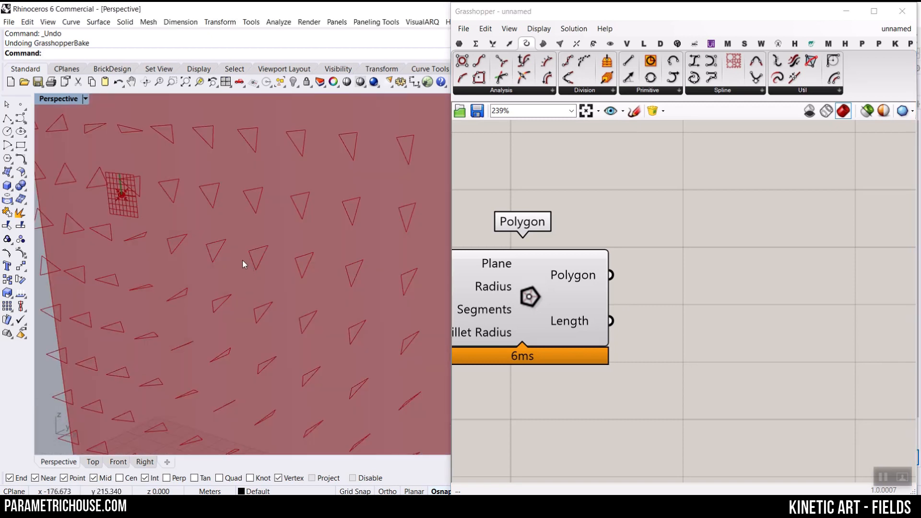
right_drag(505, 291, 607, 295)
click(562, 286)
drag(562, 285, 541, 286)
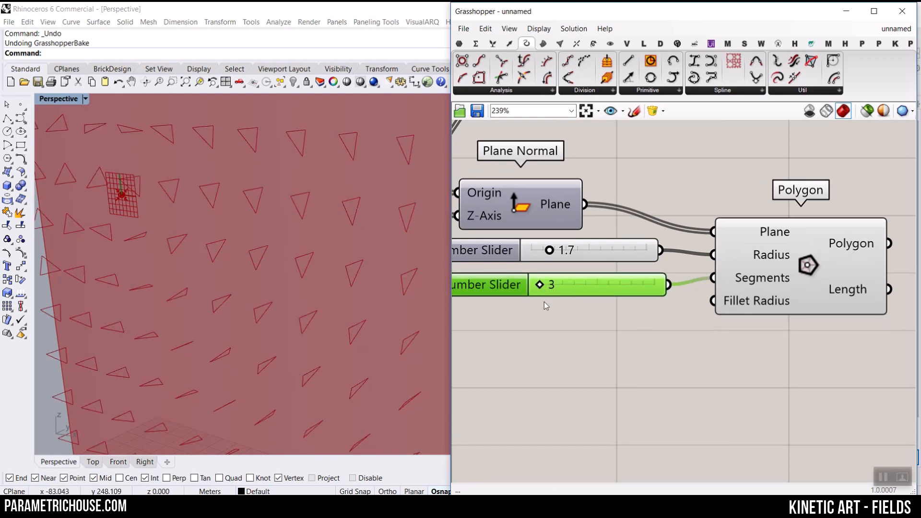
- Add a Surface parameter, connect Polygon's Polygon output to it, and hide the Polygon preview
scroll(544, 302, down, 4)
scroll(607, 326, up, 2)
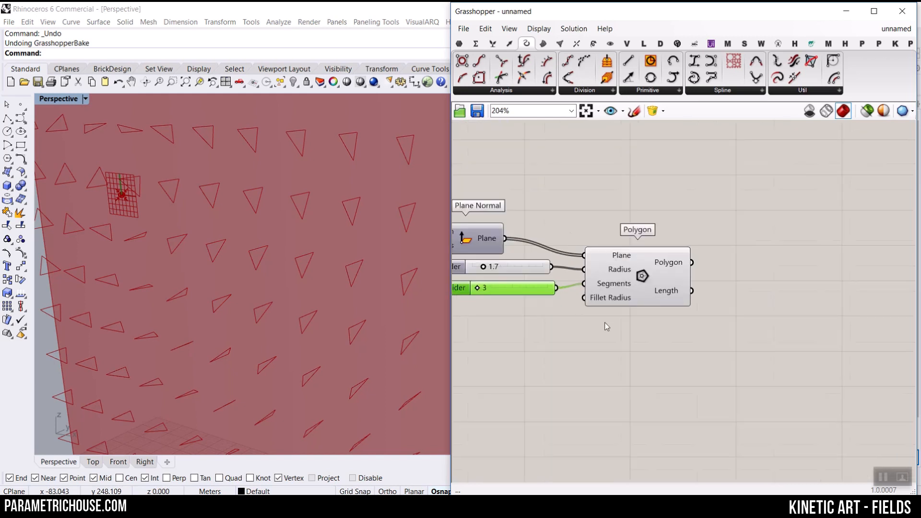
scroll(607, 327, up, 2)
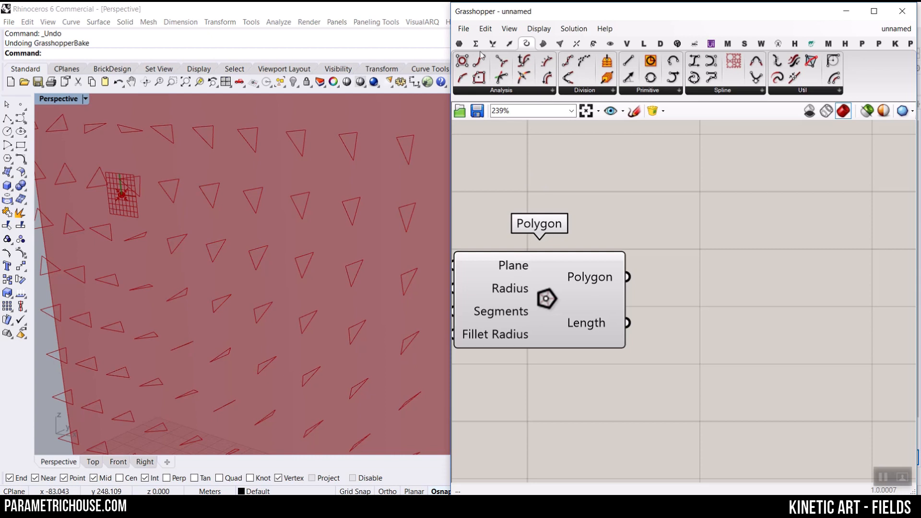
click(459, 44)
mouse_move(709, 277)
mouse_down()
mouse_move(678, 275)
mouse_move(694, 273)
mouse_up()
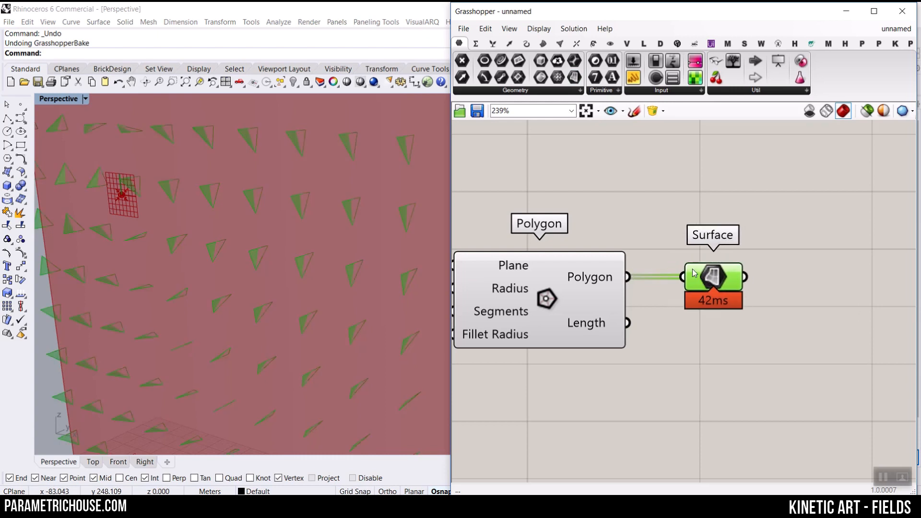
right_click(547, 292)
click(567, 310)
- Add a Simple Mesh component after Surface and connect the Surface output to its Brep input
right_drag(705, 201, 569, 202)
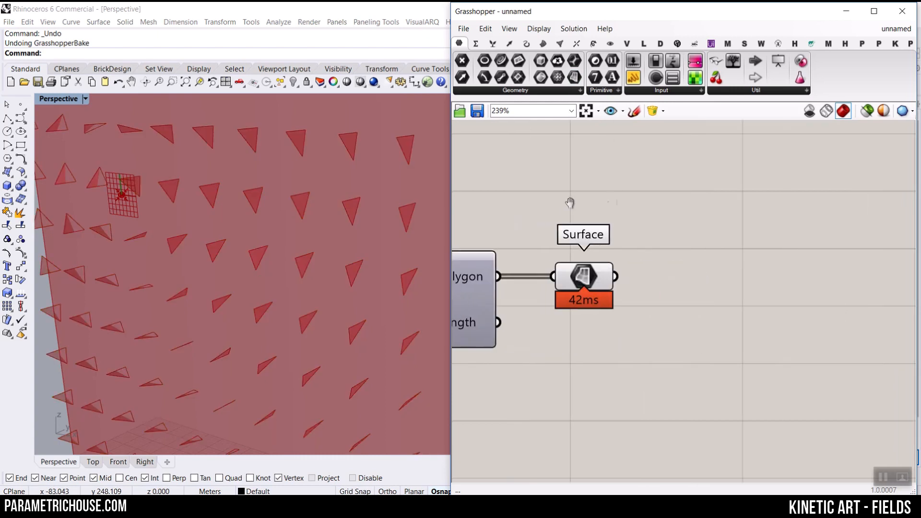
click(558, 44)
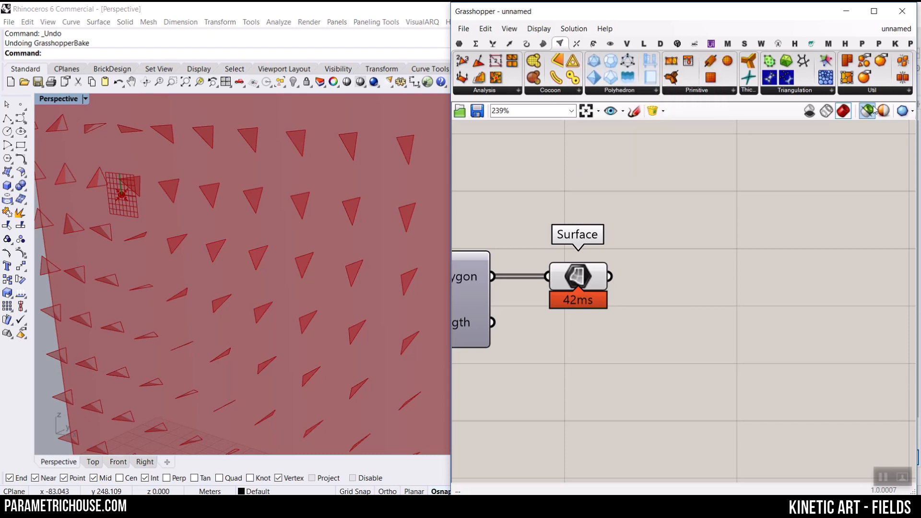
click(875, 90)
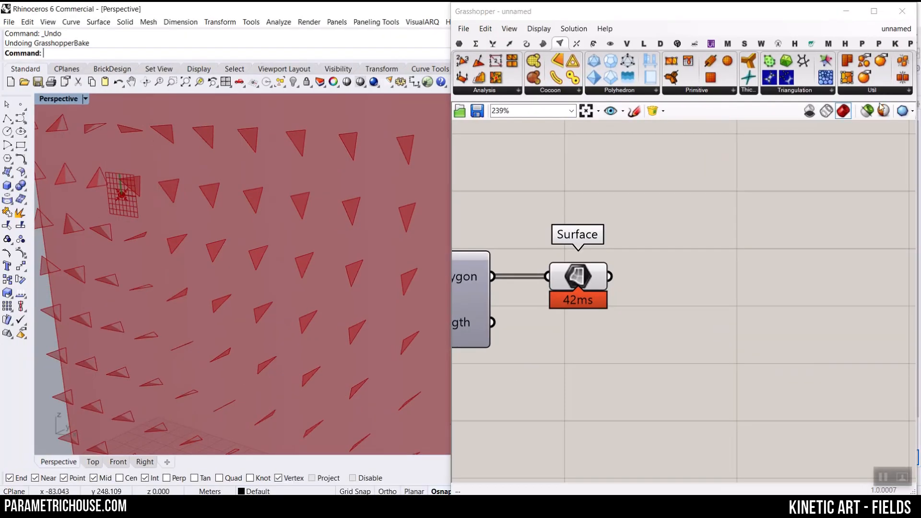
click(823, 72)
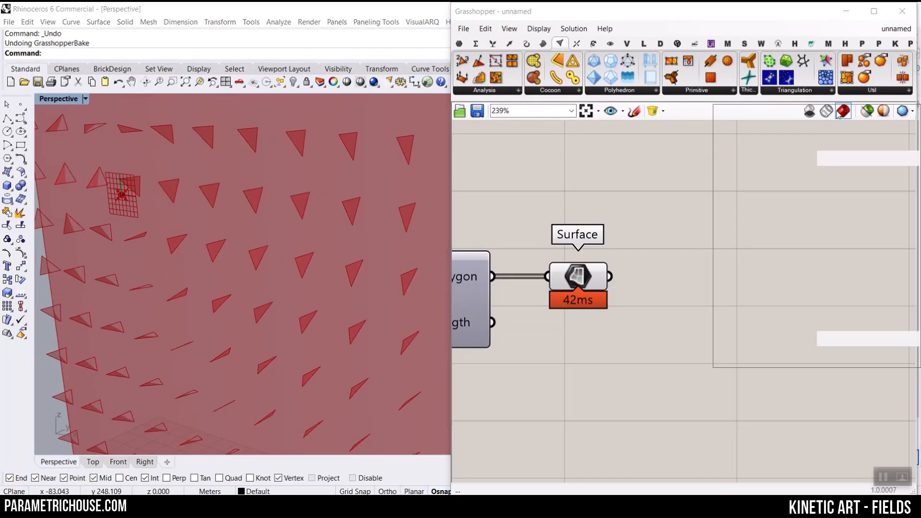
click(750, 158)
click(694, 281)
drag(636, 281, 609, 278)
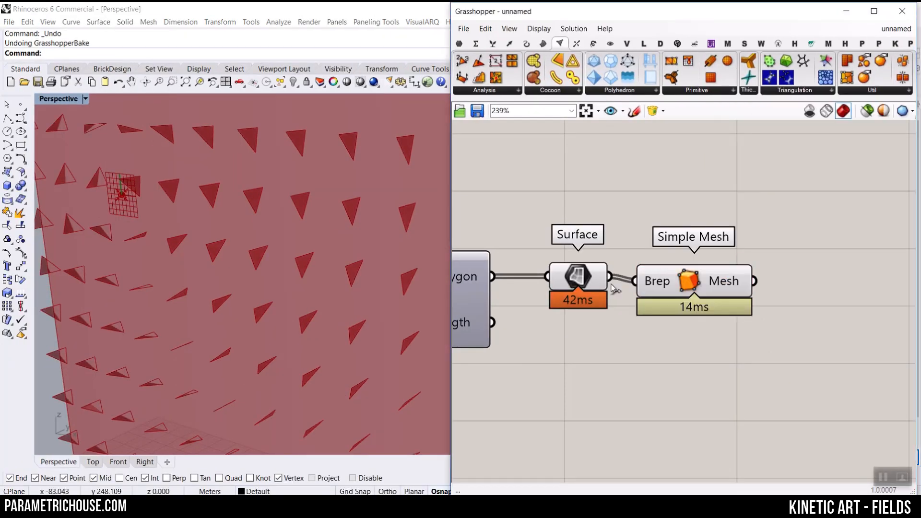
- Hide the Surface preview and align Simple Mesh level with the Surface parameter
right_click(580, 275)
click(597, 276)
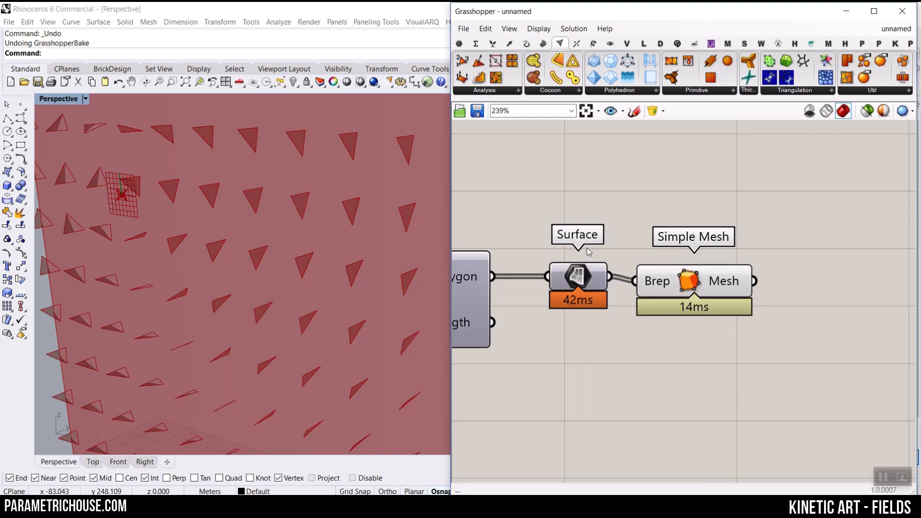
mouse_move(688, 293)
mouse_down()
mouse_move(706, 300)
mouse_move(691, 289)
mouse_up()
click(701, 244)
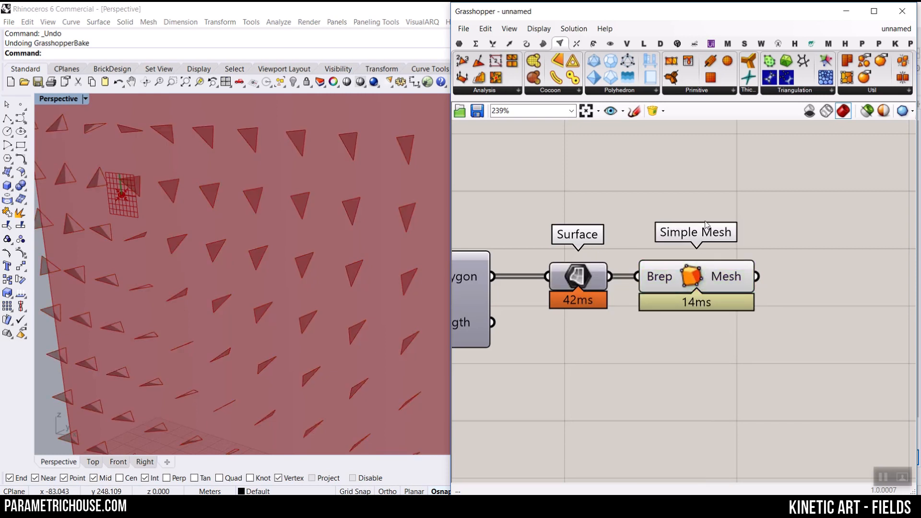
- Add a Weaverbird's Stellate/Cumulation component after Simple Mesh
scroll(350, 245, down, 5)
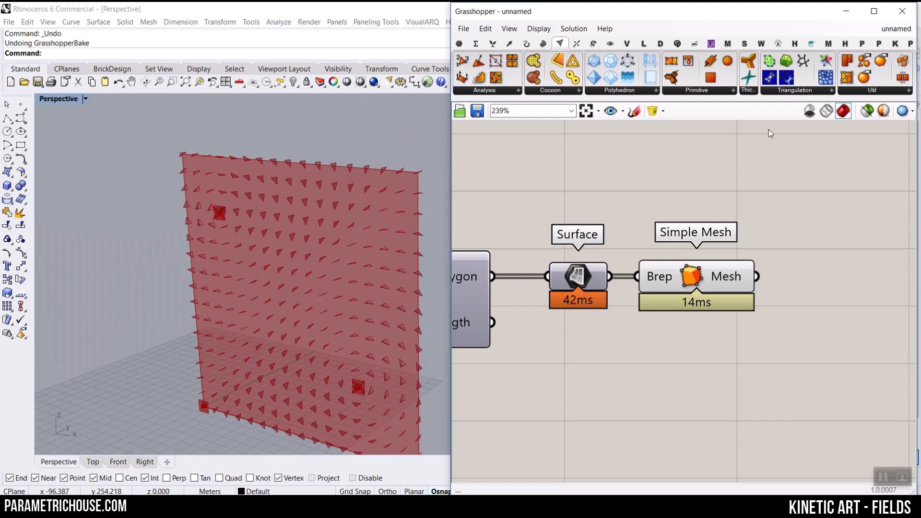
click(759, 44)
scroll(347, 222, down, 5)
right_drag(347, 223, 353, 254)
scroll(351, 251, up, 6)
scroll(350, 250, up, 5)
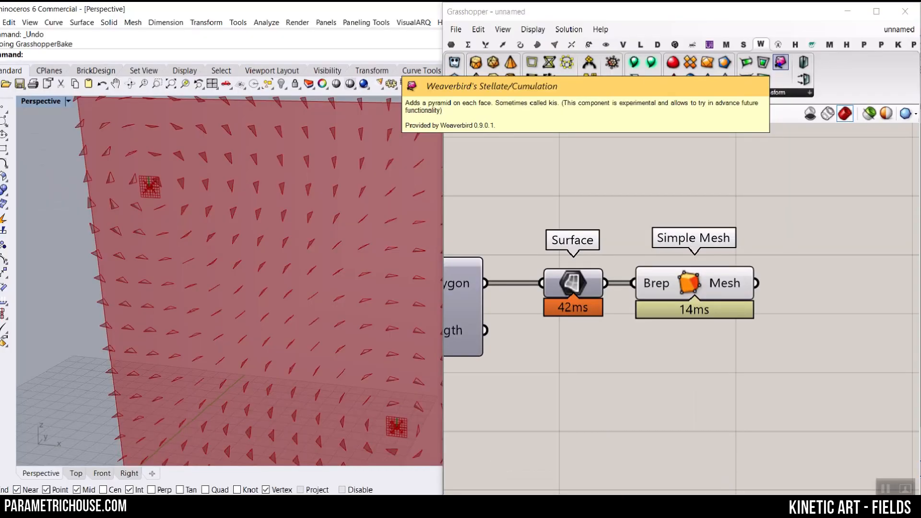
click(781, 70)
click(840, 351)
right_drag(790, 339, 645, 317)
click(645, 317)
scroll(617, 280, up, 1)
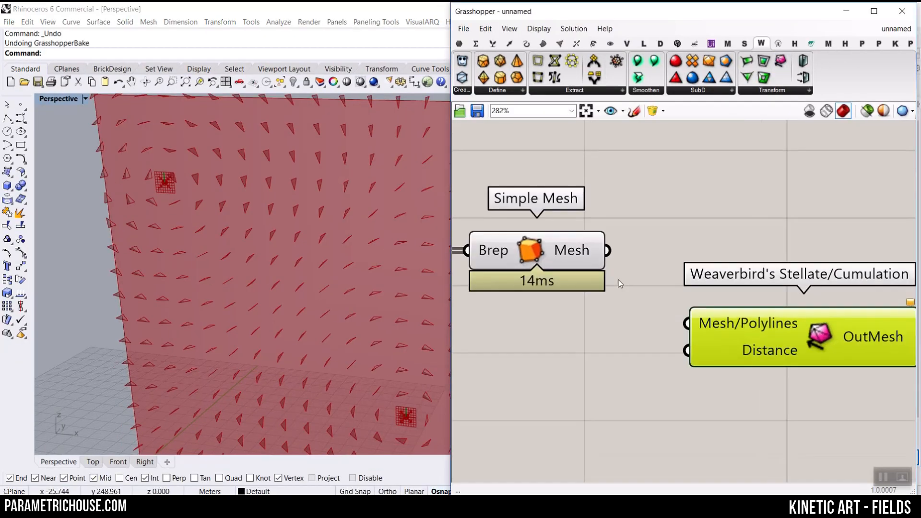
- Connect Simple Mesh's Mesh output to Stellate's Mesh/Polylines input and hide the Simple Mesh preview
drag(681, 312, 685, 321)
scroll(657, 286, down, 4)
drag(657, 288, 586, 209)
right_click(607, 199)
click(641, 217)
scroll(714, 327, up, 2)
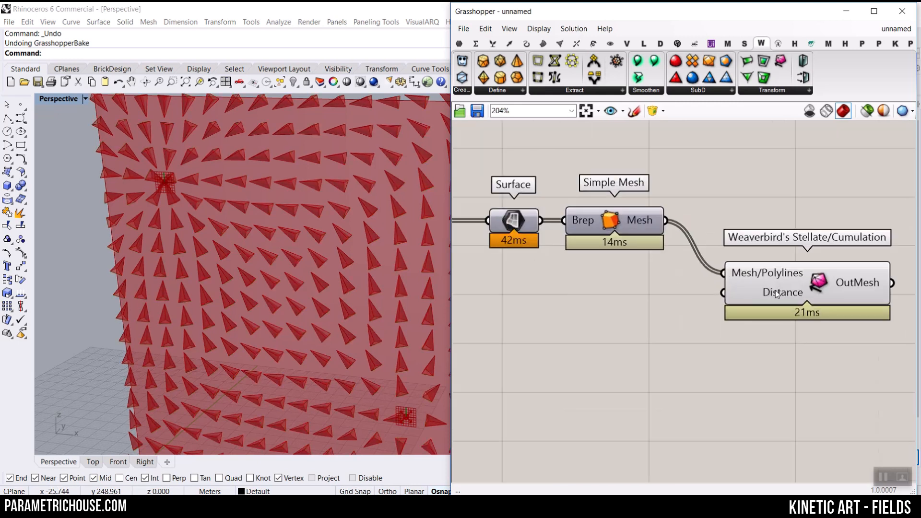
- Add a number slider ranging from 1 to 8.00, connect it to Stellate's Distance input, and set it to 5.30
double_click(565, 308)
text(1)
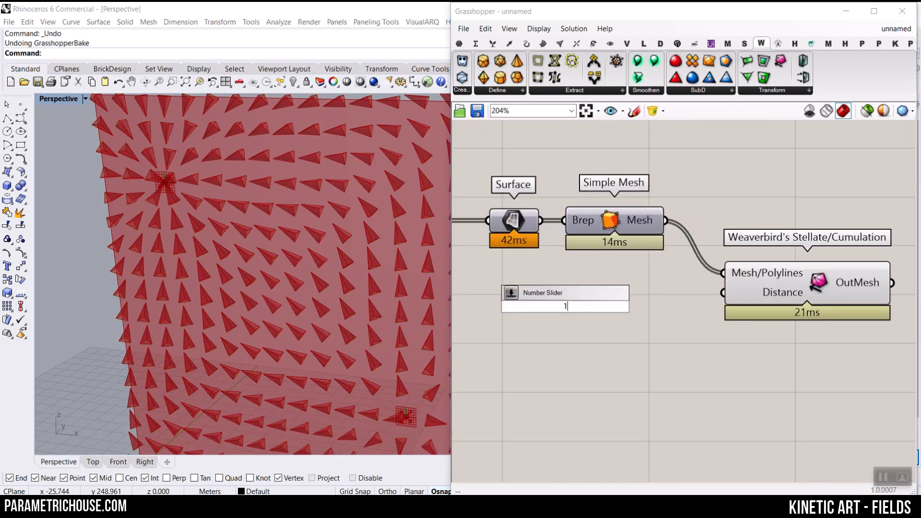
text(..8.0)
key(Return)
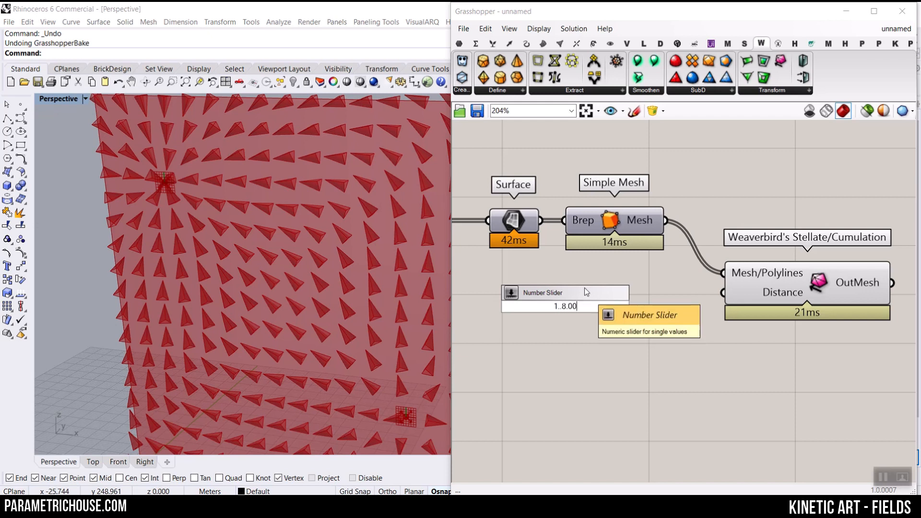
drag(709, 302, 721, 294)
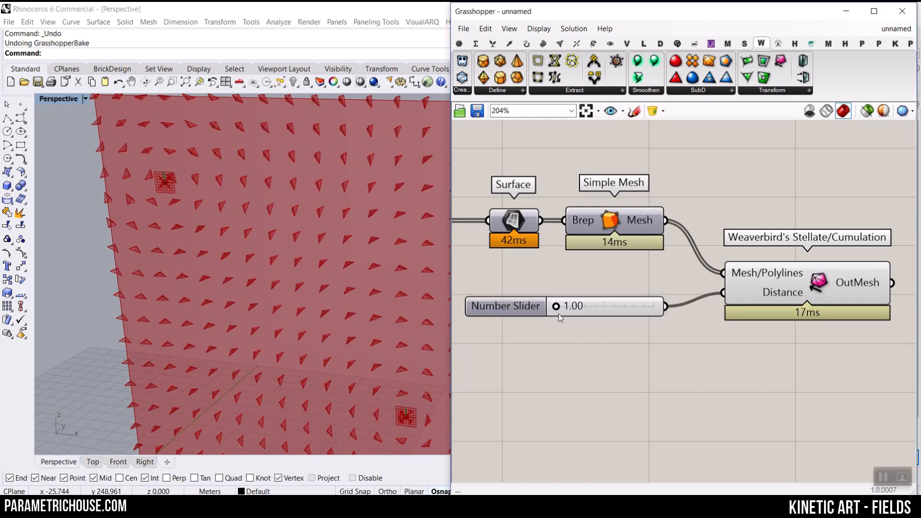
drag(564, 309, 627, 309)
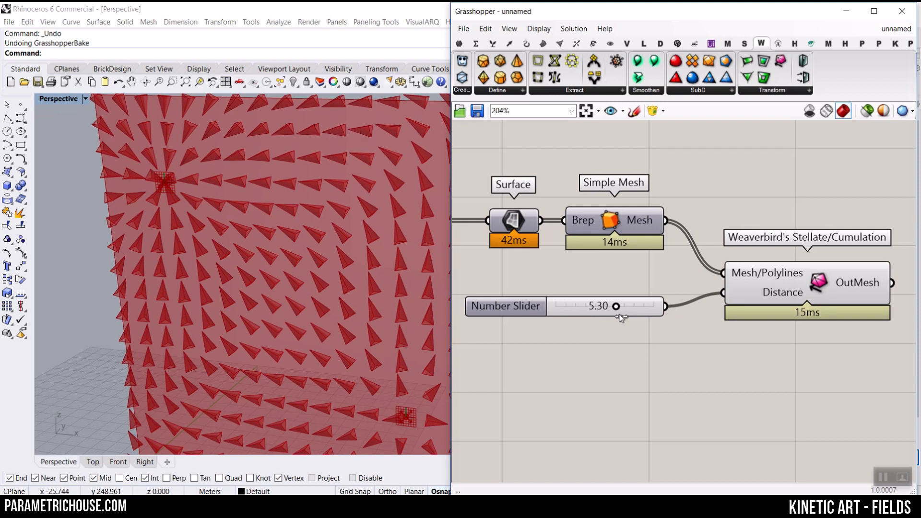
- Hide the preview of the Plane Surface component so only the stellated meshes and charge points are displayed
scroll(322, 290, down, 5)
scroll(321, 289, up, 10)
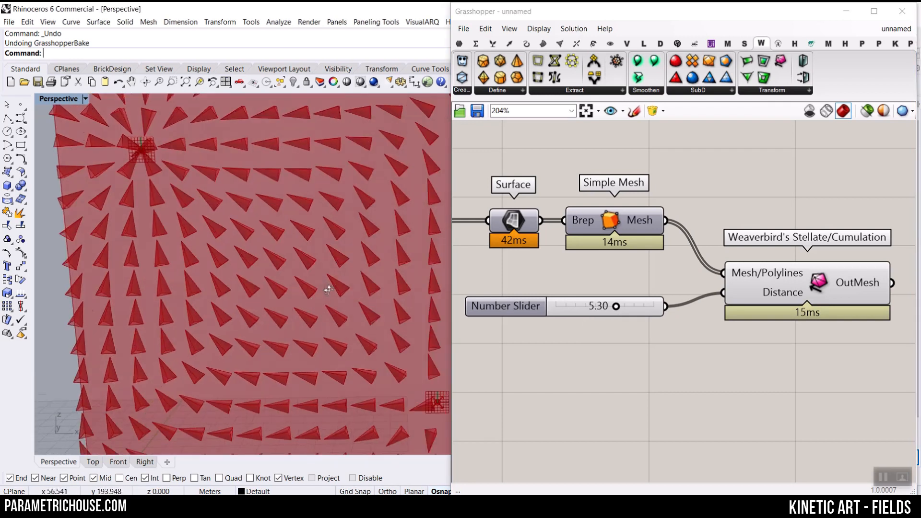
right_drag(325, 238, 346, 300)
scroll(345, 301, down, 8)
right_drag(586, 308, 789, 309)
scroll(658, 312, down, 5)
scroll(658, 312, down, 3)
scroll(538, 275, up, 5)
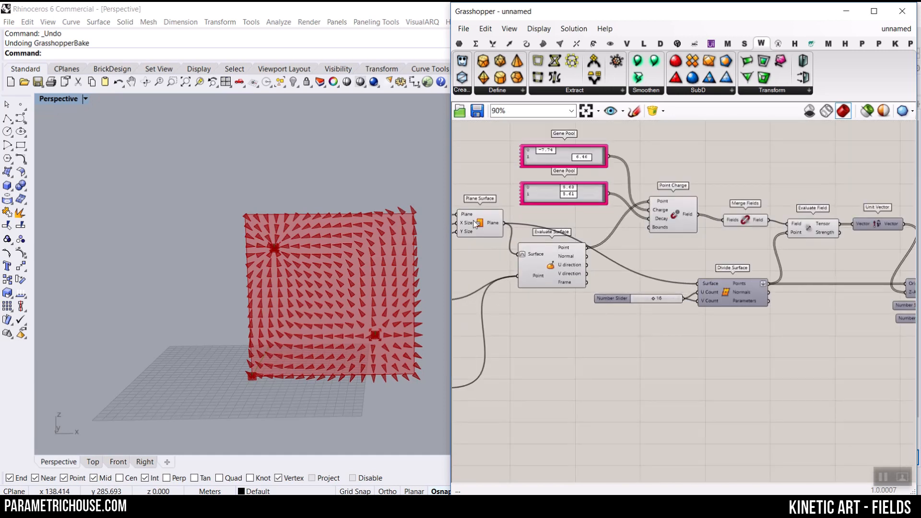
scroll(472, 220, up, 3)
right_click(487, 220)
click(499, 238)
scroll(252, 225, down, 3)
- Reposition the upper charge point by setting its MD Slider to 0.19 ; 0.79
right_drag(609, 285, 683, 279)
scroll(683, 279, down, 5)
scroll(582, 307, up, 8)
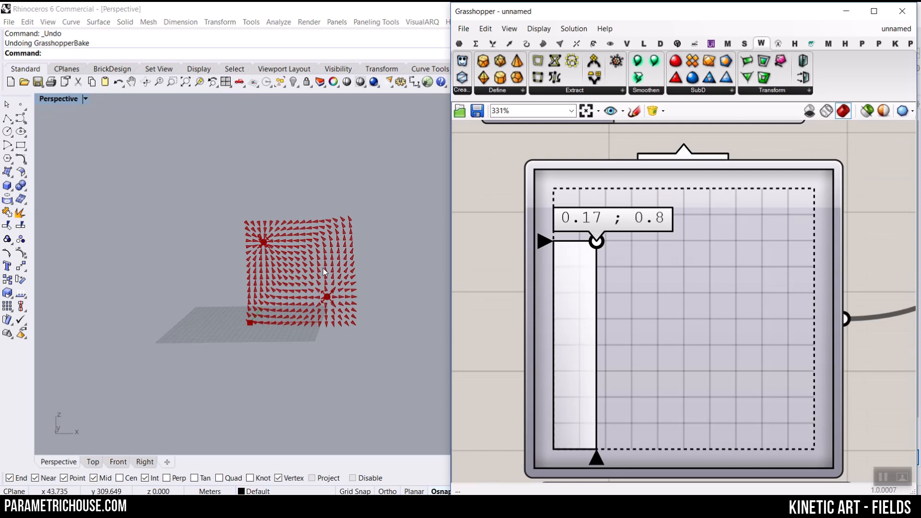
scroll(325, 272, up, 5)
drag(593, 246, 670, 229)
drag(680, 275, 603, 243)
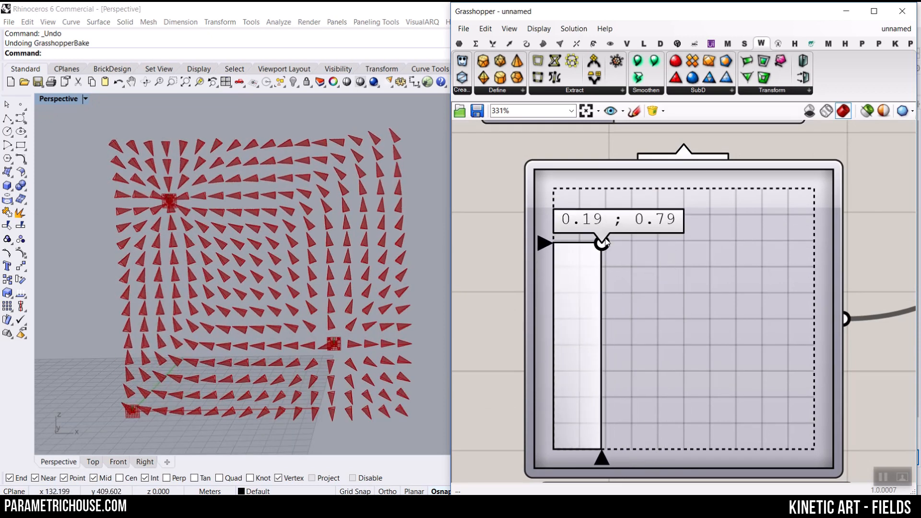
- Set the Gene Pool feeding Point Charge's Charge input to -3.23 and 7.85
scroll(642, 255, down, 8)
right_drag(711, 226, 613, 276)
scroll(640, 226, up, 6)
drag(595, 203, 676, 216)
right_drag(800, 257, 660, 280)
drag(521, 226, 470, 226)
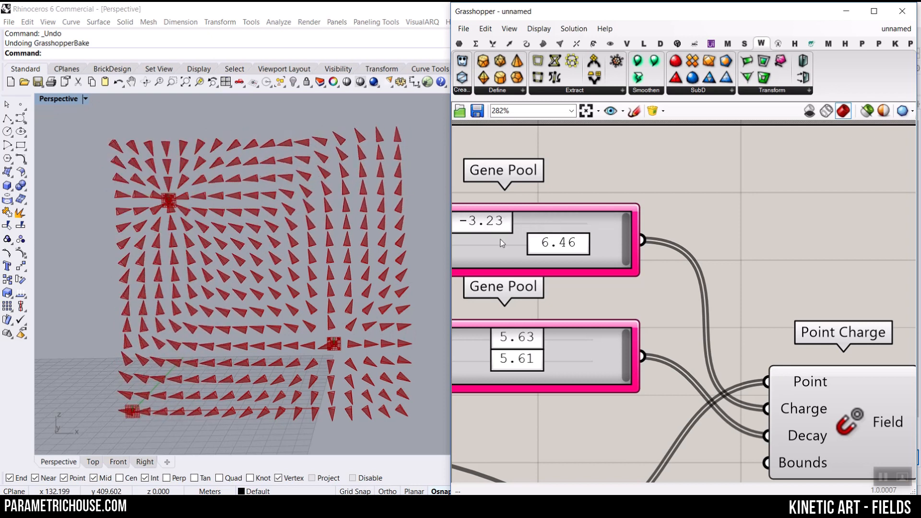
right_drag(520, 249, 564, 242)
mouse_move(599, 239)
mouse_down()
mouse_move(623, 239)
mouse_move(606, 240)
mouse_up()
- Set the Gene Pool feeding Point Charge's Decay input to 4.32 and 4.52
right_drag(607, 240, 663, 167)
drag(693, 255, 596, 259)
scroll(590, 267, down, 5)
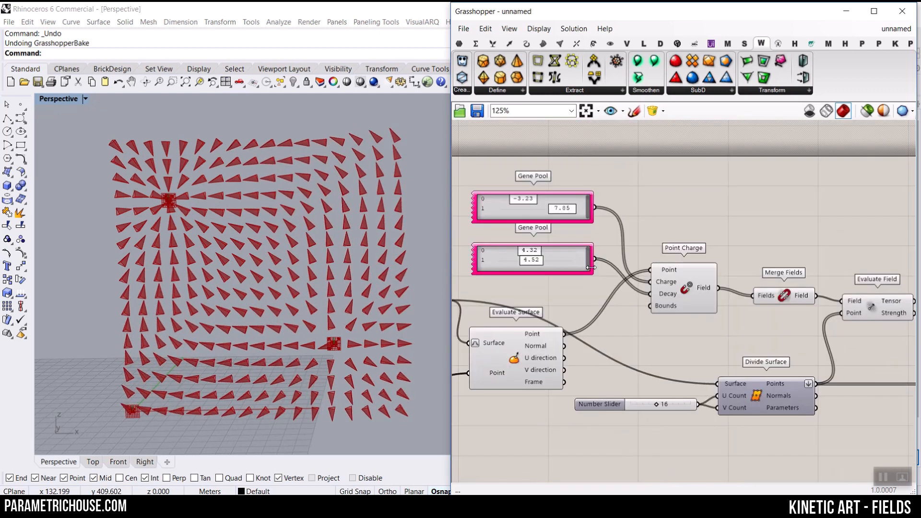
- Bake the Stellate component's output meshes to Layer 01
right_drag(669, 304, 633, 289)
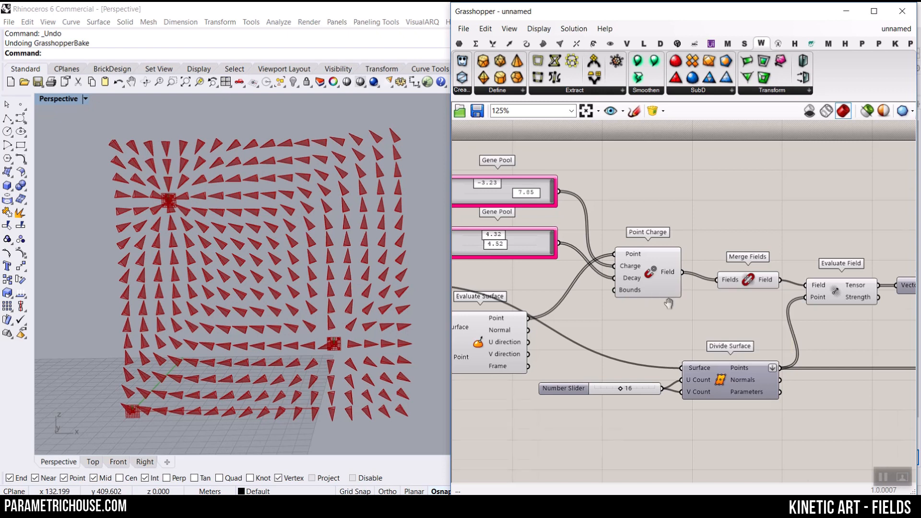
scroll(669, 303, down, 5)
right_drag(348, 317, 365, 288)
scroll(719, 306, up, 7)
click(837, 314)
click(815, 232)
click(838, 424)
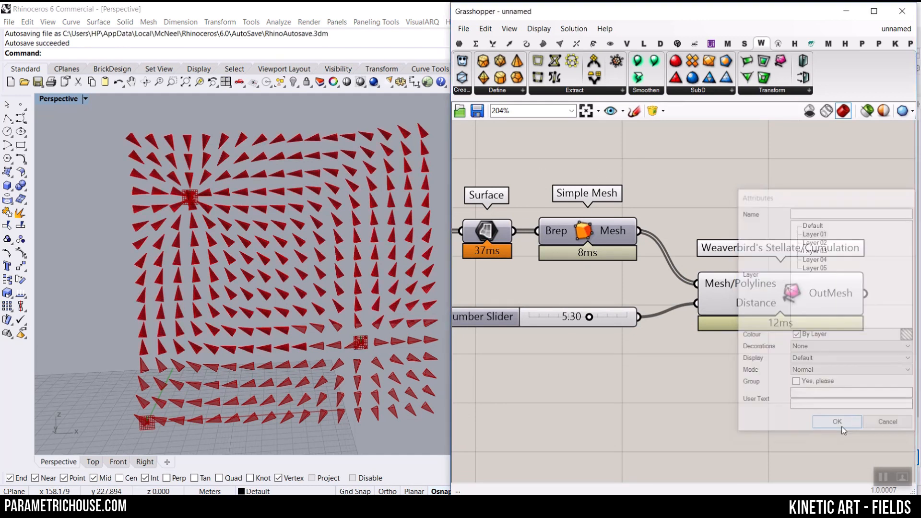
- Close the Grasshopper window and examine the baked meshes from several angles, especially around the upper charge point
click(902, 11)
right_drag(269, 288, 314, 246)
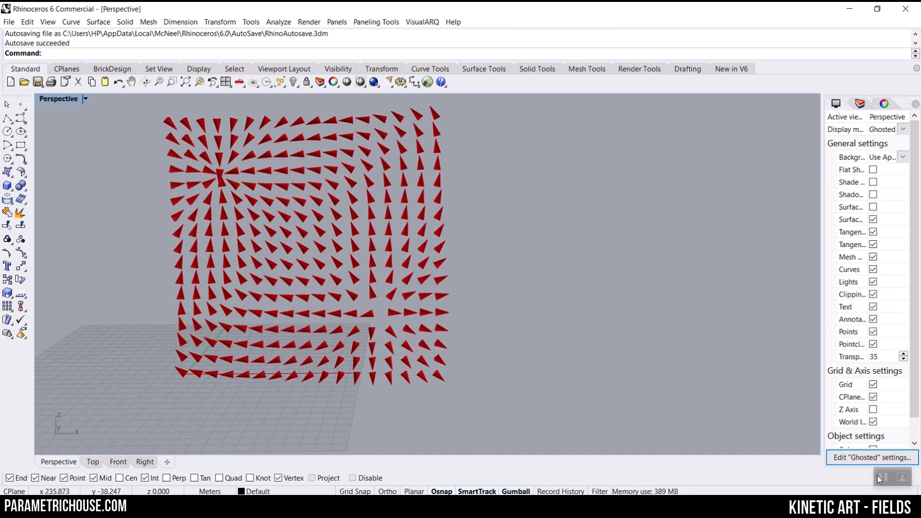
scroll(356, 239, up, 3)
scroll(356, 240, down, 5)
right_drag(356, 240, 323, 229)
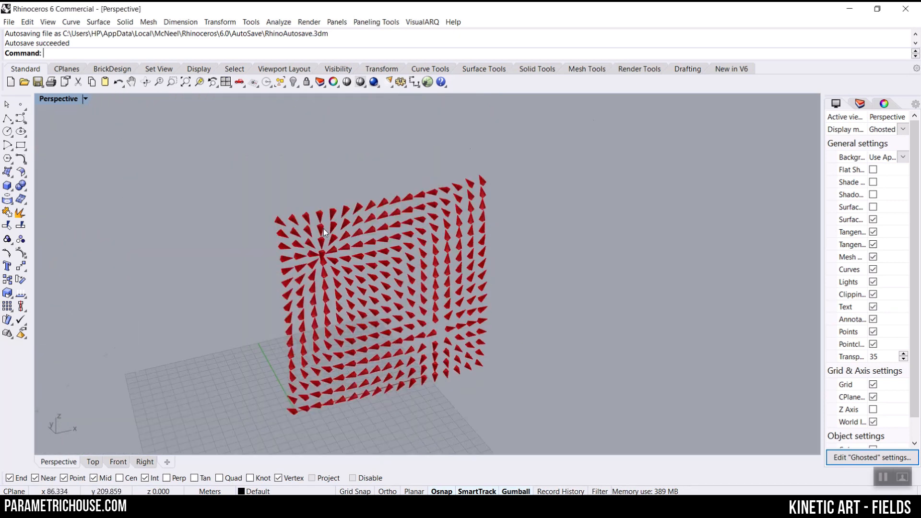
scroll(323, 228, up, 3)
scroll(379, 261, down, 5)
right_drag(379, 261, 348, 275)
scroll(267, 231, up, 5)
scroll(386, 221, down, 5)
scroll(257, 214, up, 5)
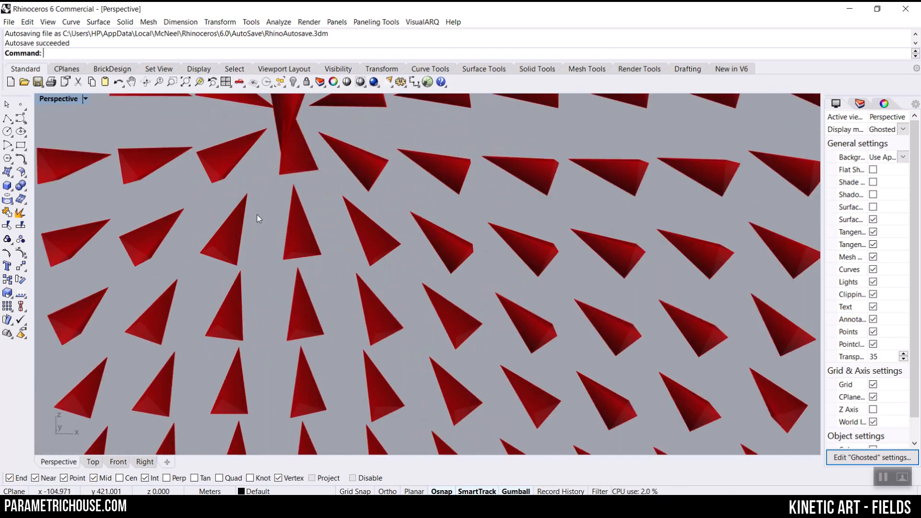
- Delete the two overlapping meshes at the upper charge point and reopen Grasshopper
click(299, 155)
scroll(328, 222, down, 8)
scroll(301, 171, up, 5)
click(312, 188)
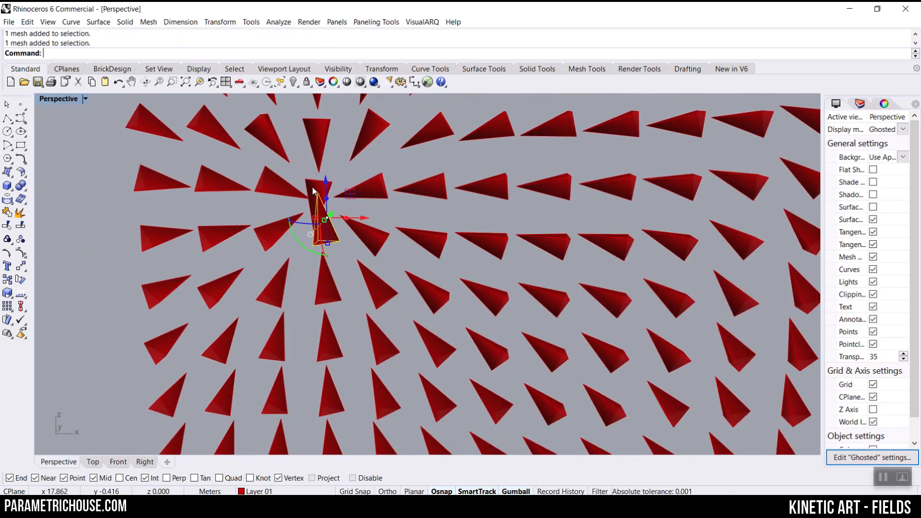
key(Delete)
scroll(318, 185, down, 10)
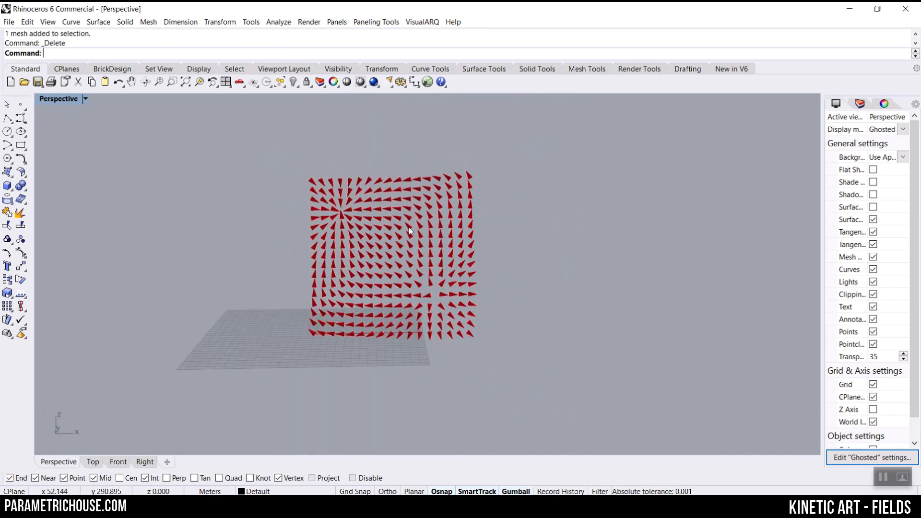
click(424, 83)
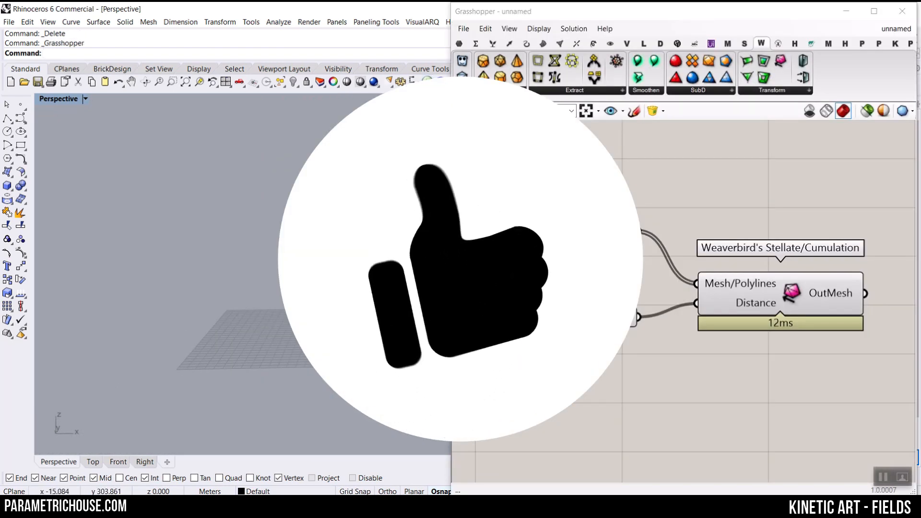